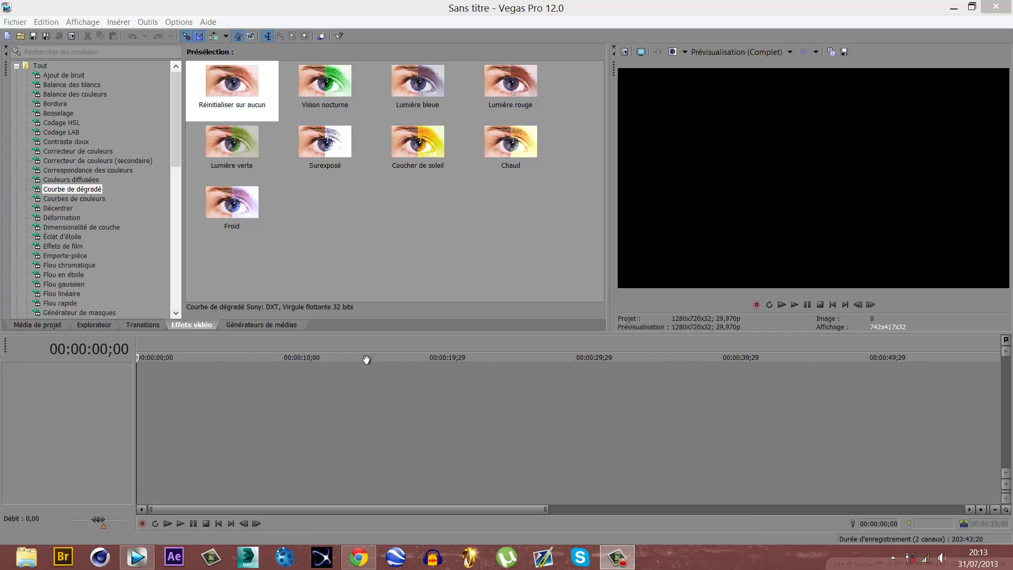
{"action": "mouse_move", "coordinate": [142, 558]}
{"action": "left_click", "coordinate": [960, 10]}
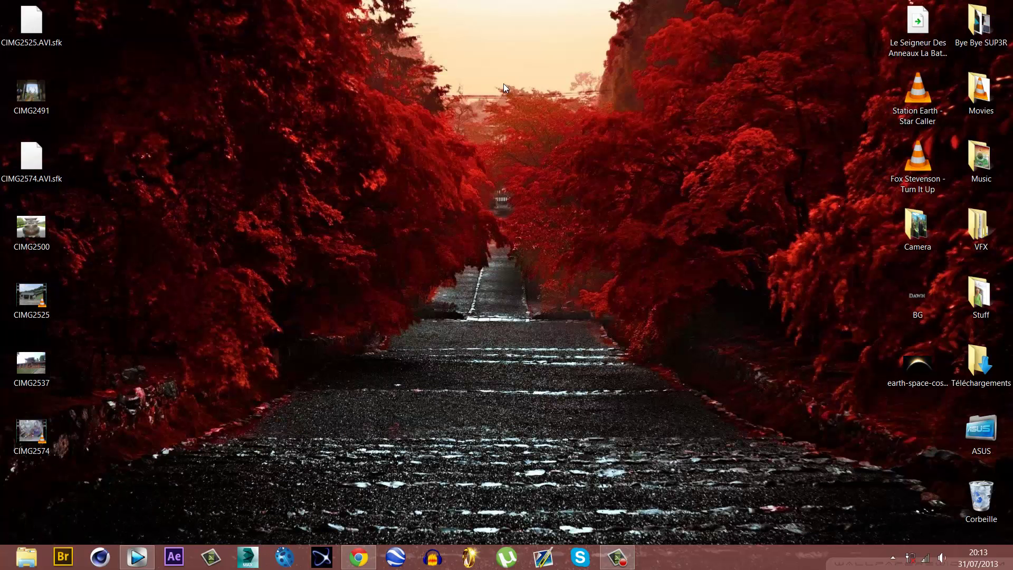
{"action": "left_click", "coordinate": [138, 557]}
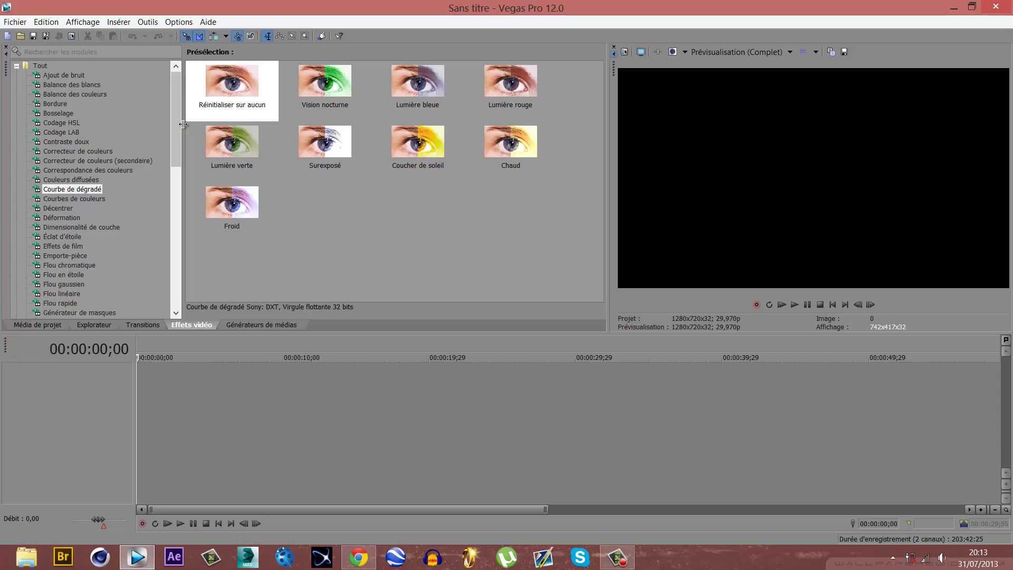
Apply the project's HDV 720-30p video properties to all new projects.
{"action": "left_click", "coordinate": [14, 22]}
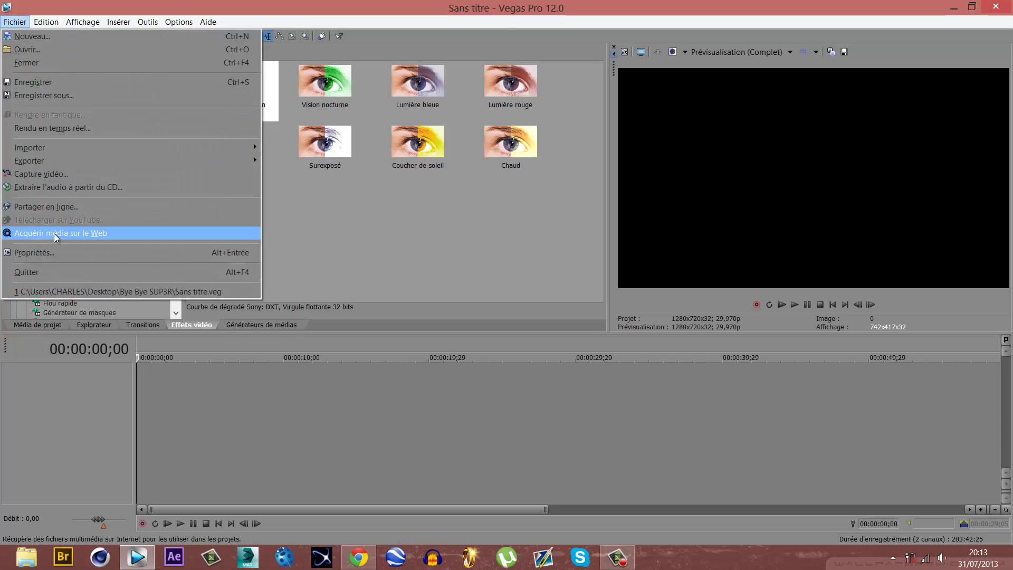
{"action": "left_click", "coordinate": [51, 252]}
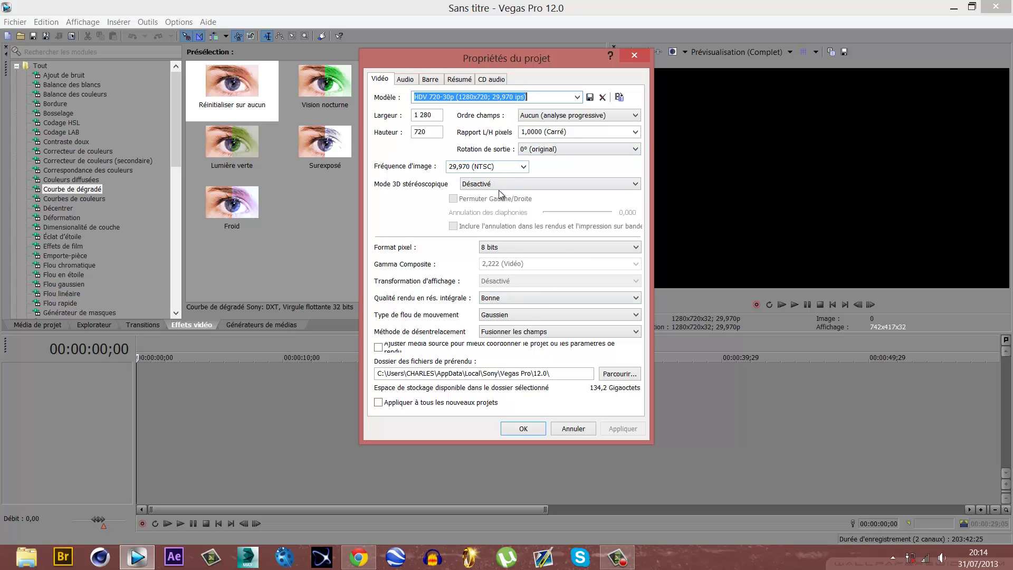
{"action": "left_click", "coordinate": [449, 404]}
{"action": "left_click", "coordinate": [523, 428]}
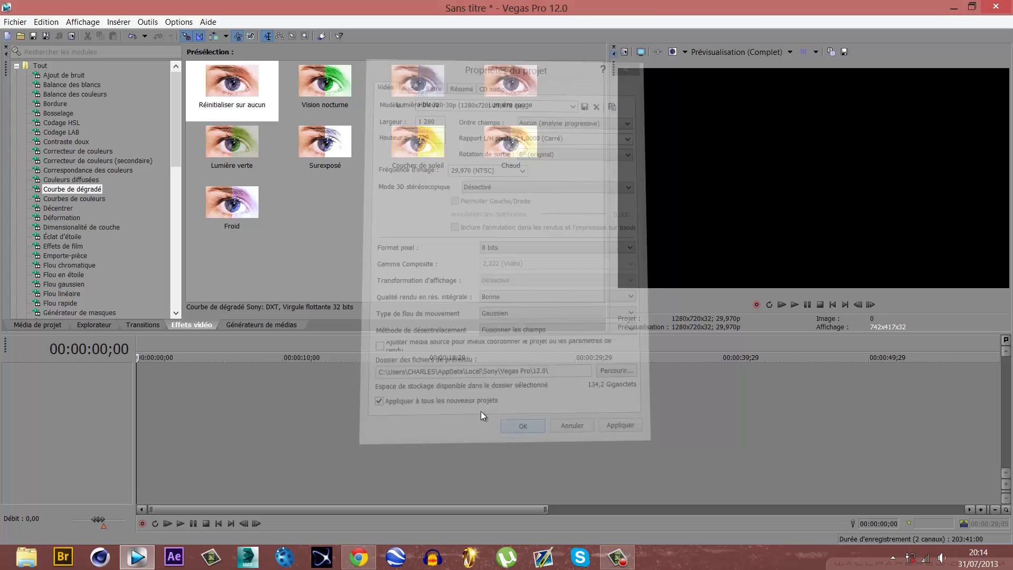
Add the desktop files CIMG2491, CIMG2500, CIMG2525, CIMG2537 and CIMG2574 to the timeline, starting at about 49 seconds.
{"action": "left_click", "coordinate": [138, 557]}
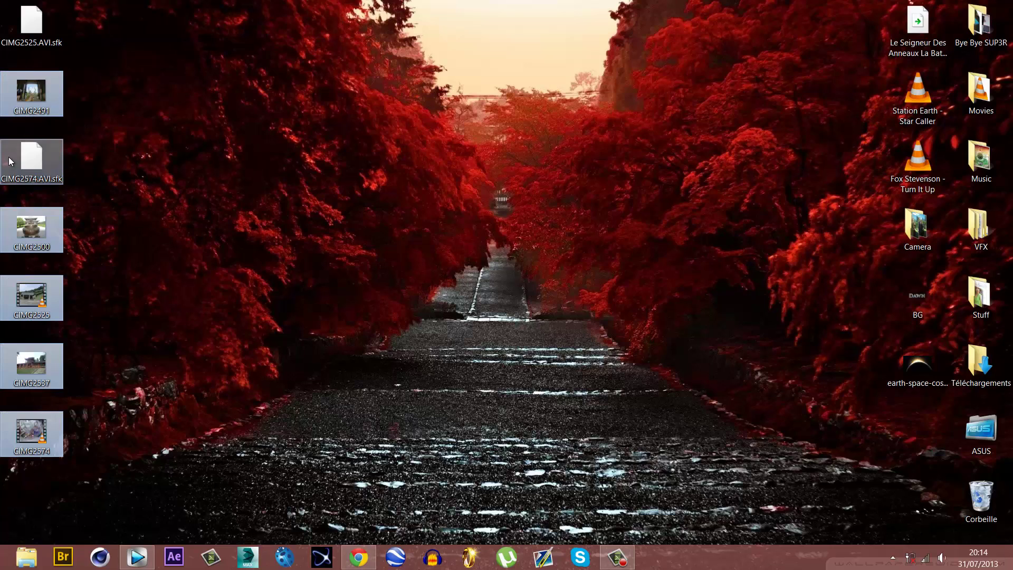
{"action": "left_click", "coordinate": [87, 114]}
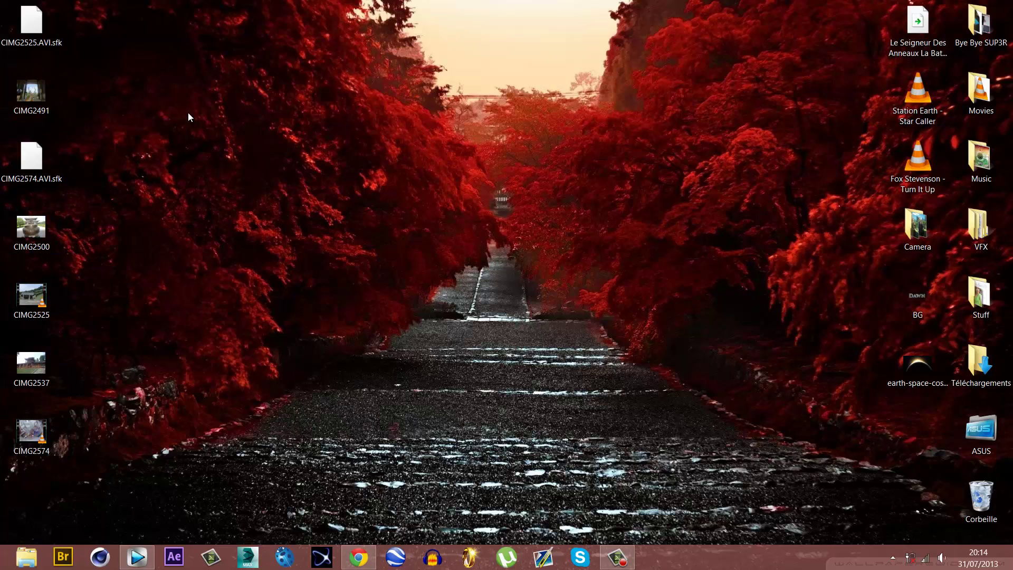
{"action": "left_click", "coordinate": [31, 106]}
{"action": "left_click", "coordinate": [30, 244], "text": "ctrl"}
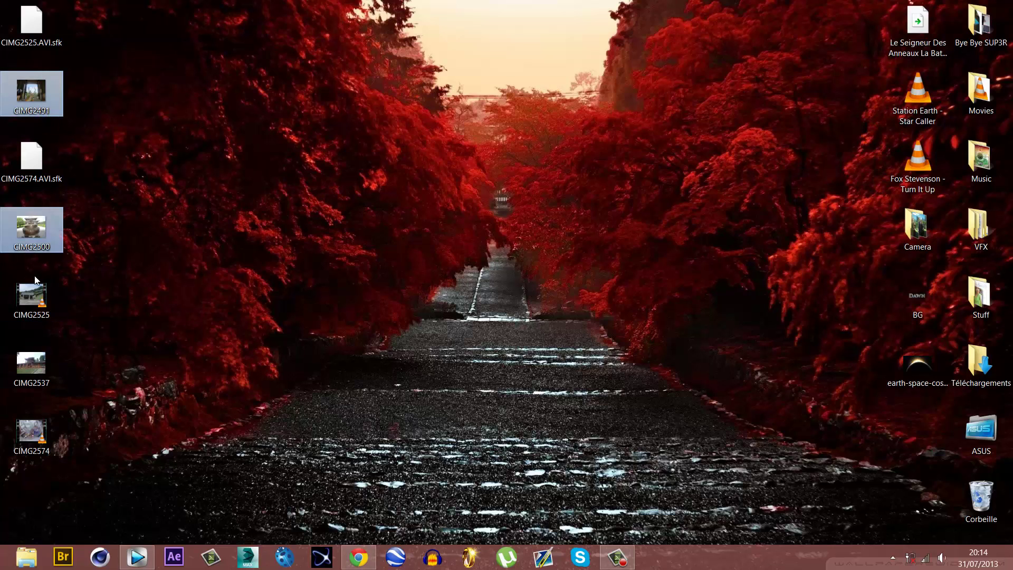
{"action": "left_click", "coordinate": [35, 300], "text": "ctrl"}
{"action": "left_click", "coordinate": [39, 363], "text": "ctrl"}
{"action": "left_click", "coordinate": [40, 429], "text": "ctrl"}
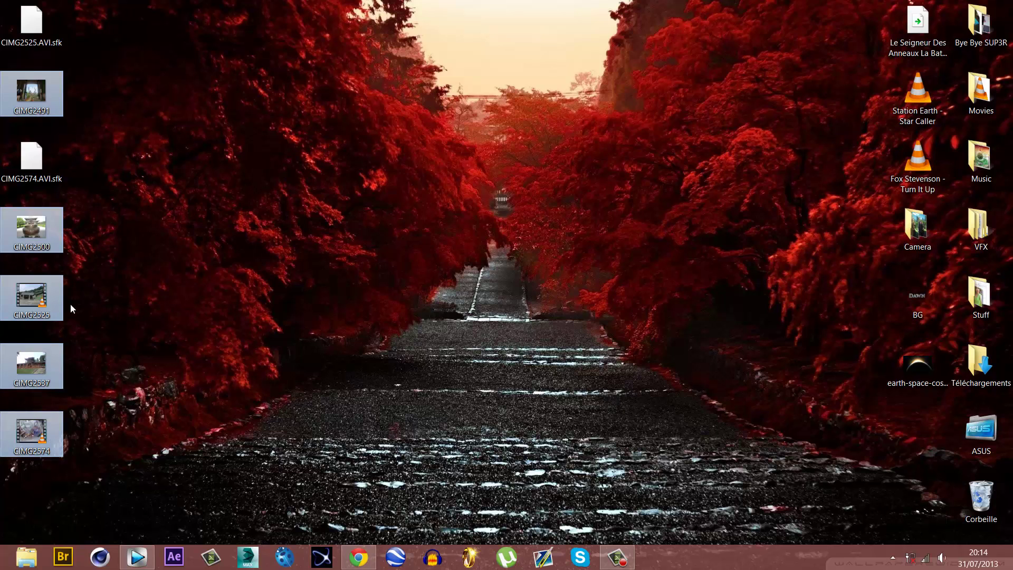
{"action": "left_click_drag", "start_coordinate": [32, 306], "coordinate": [865, 390]}
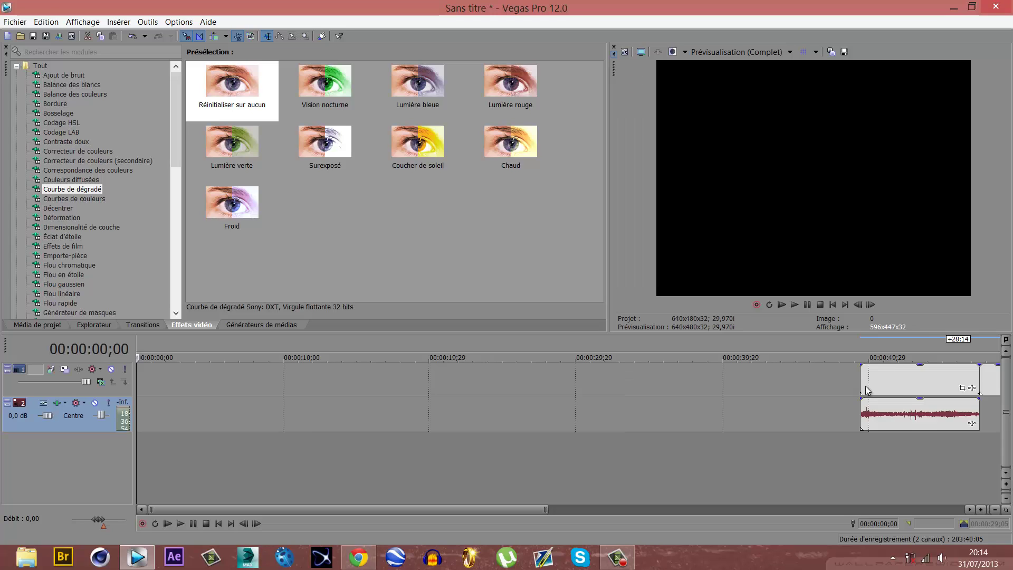
{"action": "scroll", "coordinate": [699, 384], "scroll_direction": "down", "scroll_amount": 3}
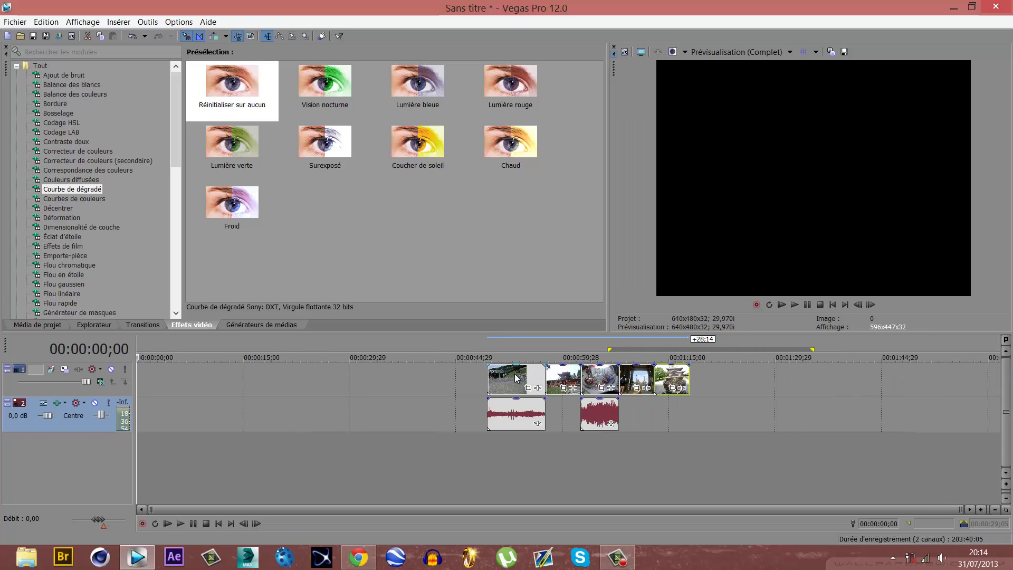
Preview the first video clip and set the project frame size to 1280 by 720 in the project properties.
{"action": "left_click", "coordinate": [507, 373]}
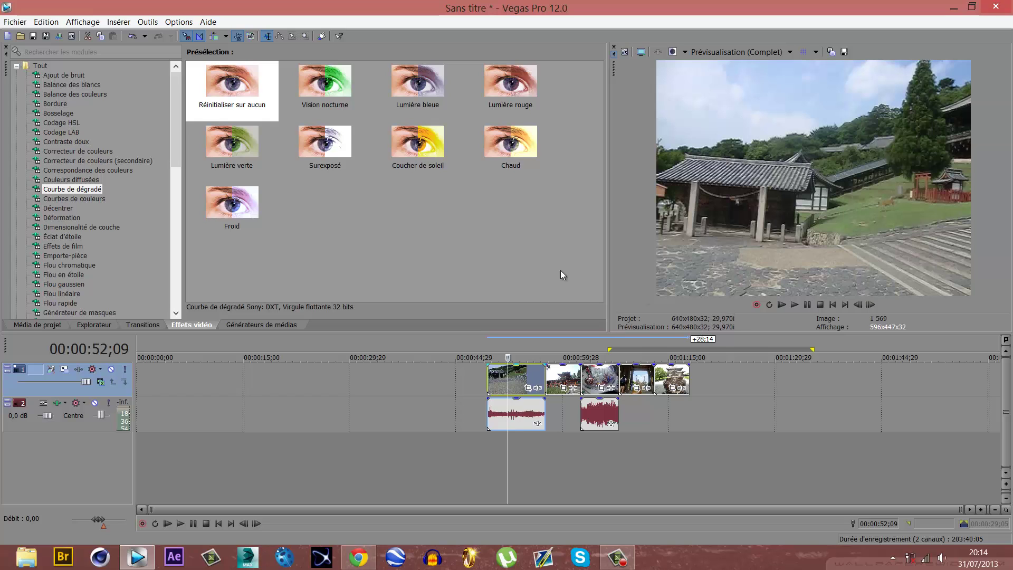
{"action": "left_click", "coordinate": [4, 24]}
{"action": "left_click", "coordinate": [42, 252]}
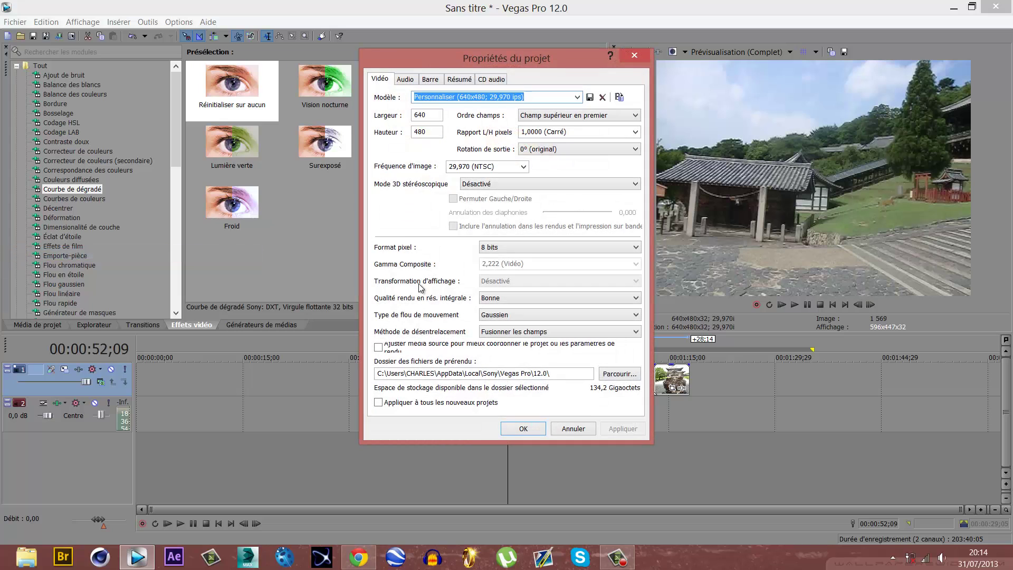
{"action": "left_click_drag", "start_coordinate": [433, 116], "coordinate": [402, 119]}
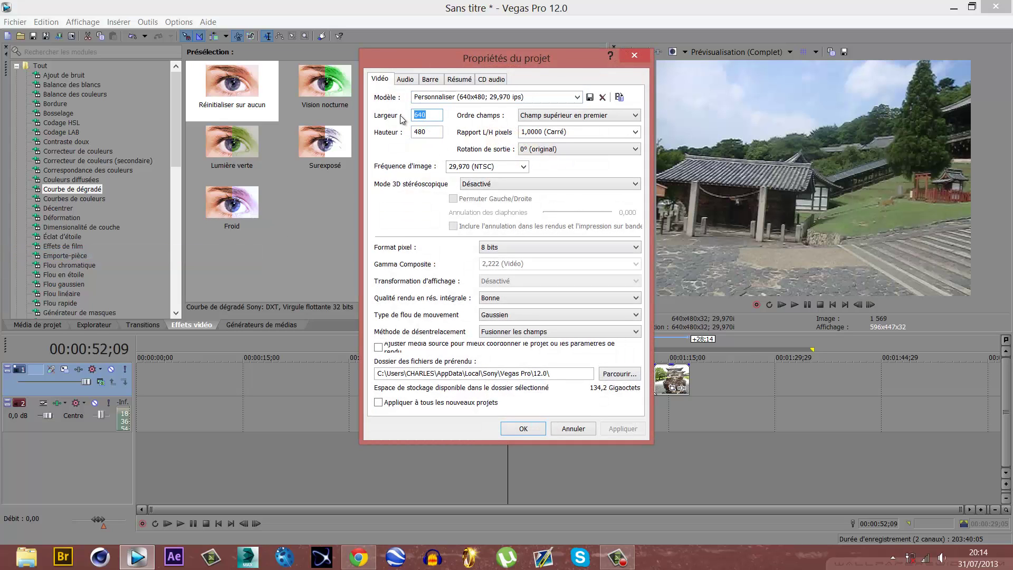
{"action": "type", "text": "1280"}
{"action": "key", "text": "Tab"}
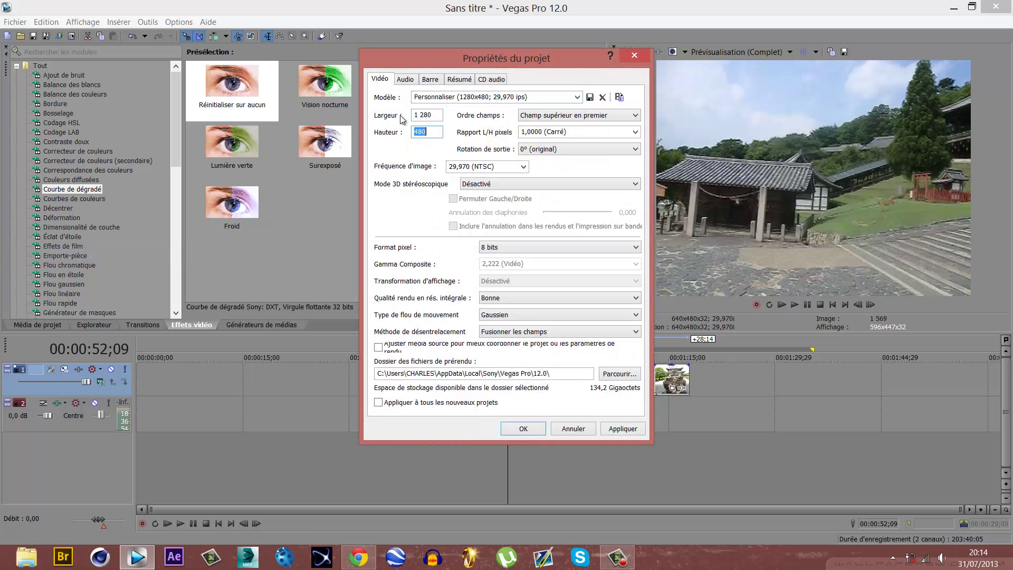
{"action": "type", "text": "720"}
{"action": "left_click", "coordinate": [524, 429]}
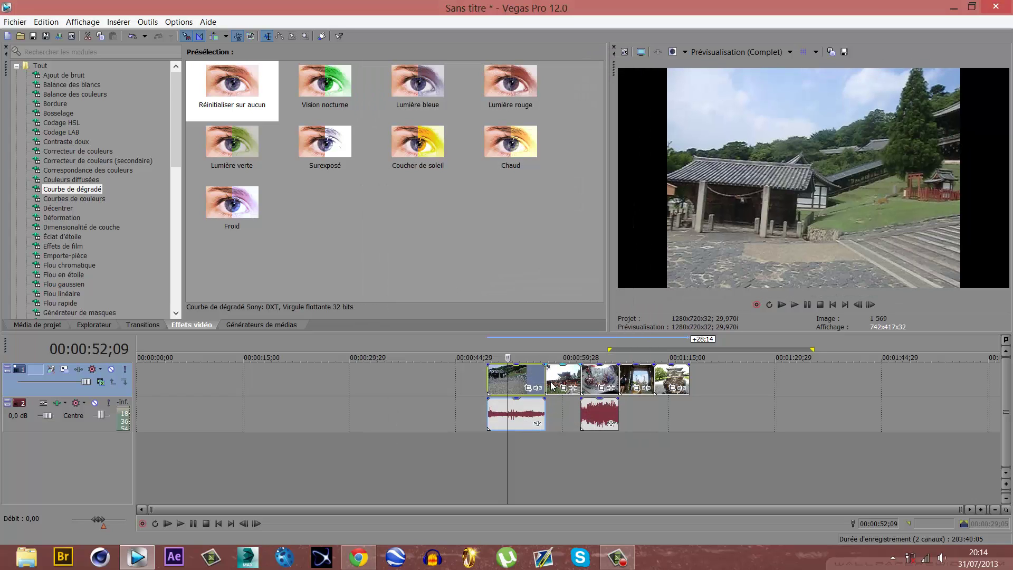
Examine the clips on the timeline in the preview to see how each one fits the project frame.
{"action": "left_click", "coordinate": [522, 380]}
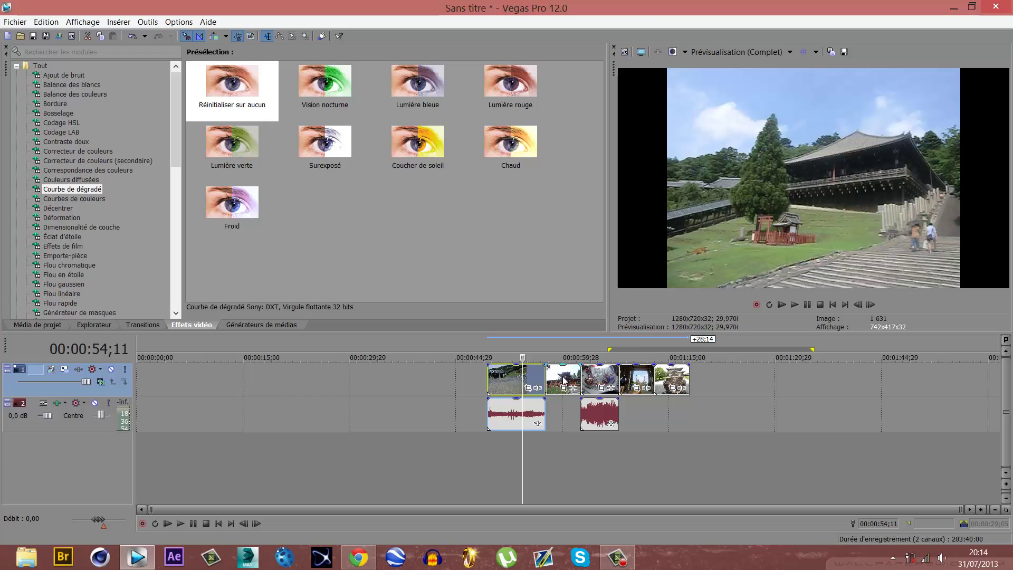
{"action": "left_click", "coordinate": [559, 374]}
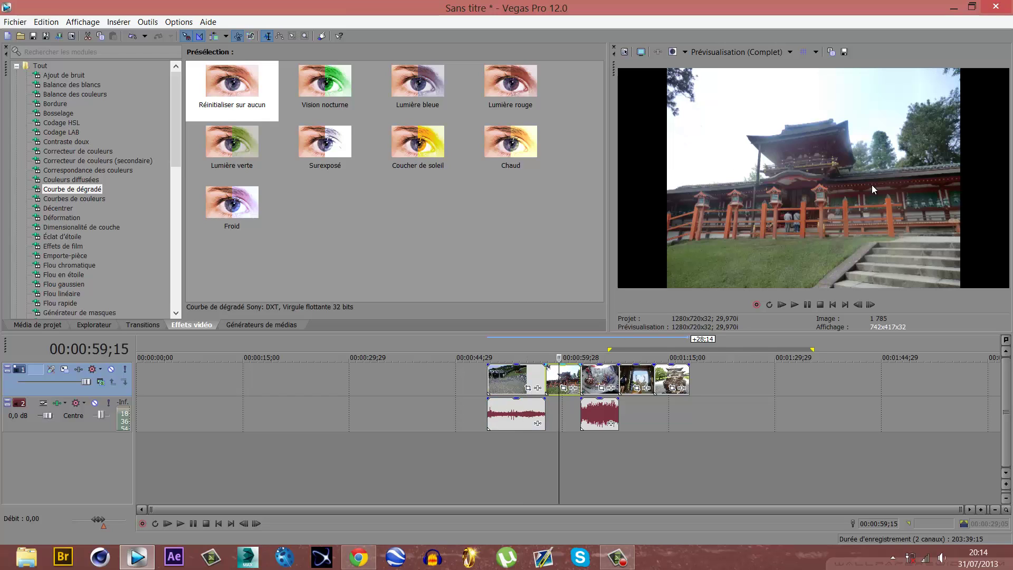
{"action": "scroll", "coordinate": [591, 372], "scroll_direction": "up", "scroll_amount": 2}
{"action": "scroll", "coordinate": [589, 372], "scroll_direction": "down", "scroll_amount": 2}
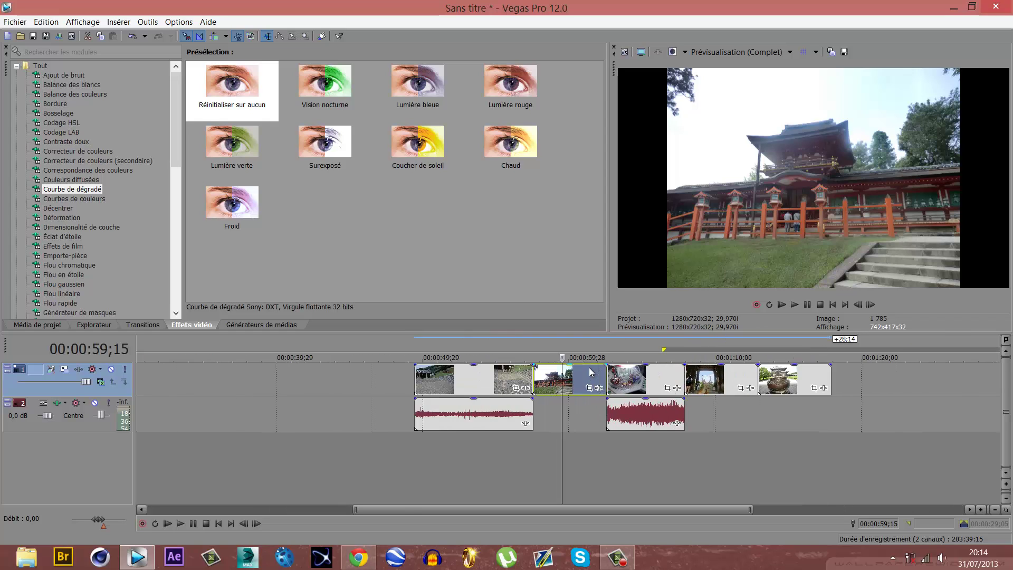
{"action": "left_click", "coordinate": [633, 375]}
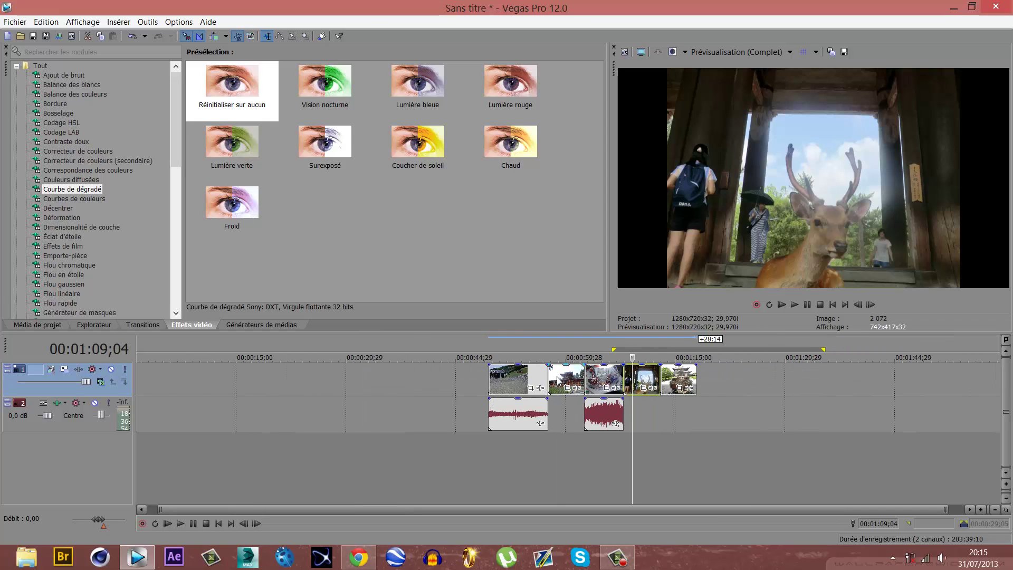
{"action": "left_click", "coordinate": [558, 377]}
{"action": "left_click", "coordinate": [509, 379]}
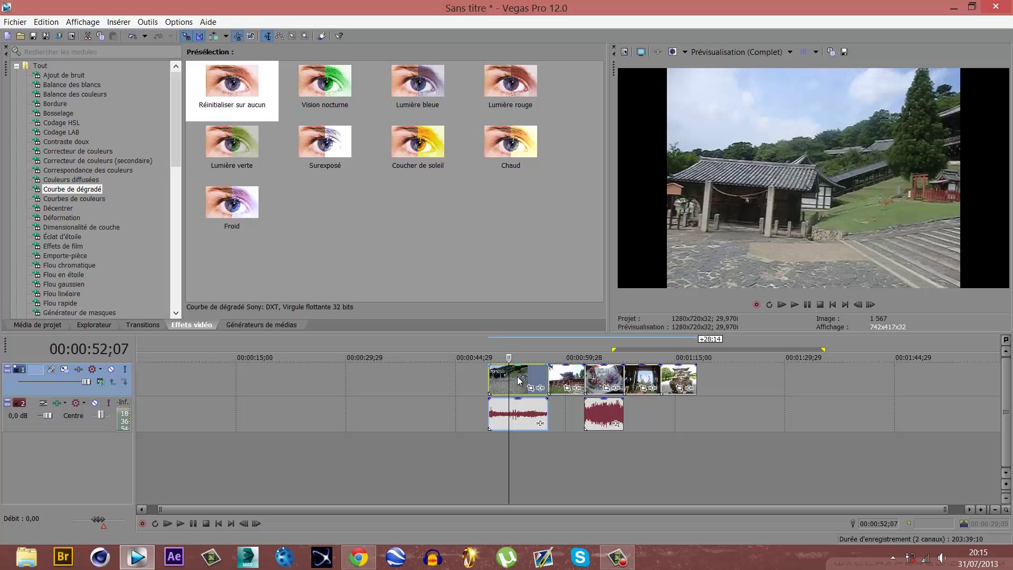
Open panning and cropping for the CIMG2537 photo and arrange its window so the preview can be seen beside it.
{"action": "left_click", "coordinate": [560, 379]}
{"action": "scroll", "coordinate": [600, 364], "scroll_direction": "up", "scroll_amount": 3}
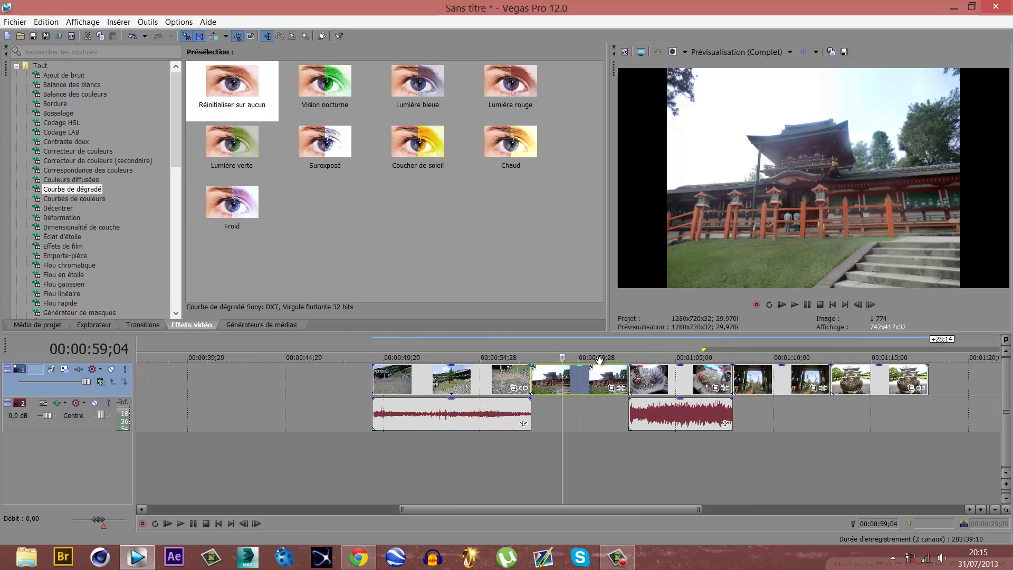
{"action": "left_click", "coordinate": [611, 389]}
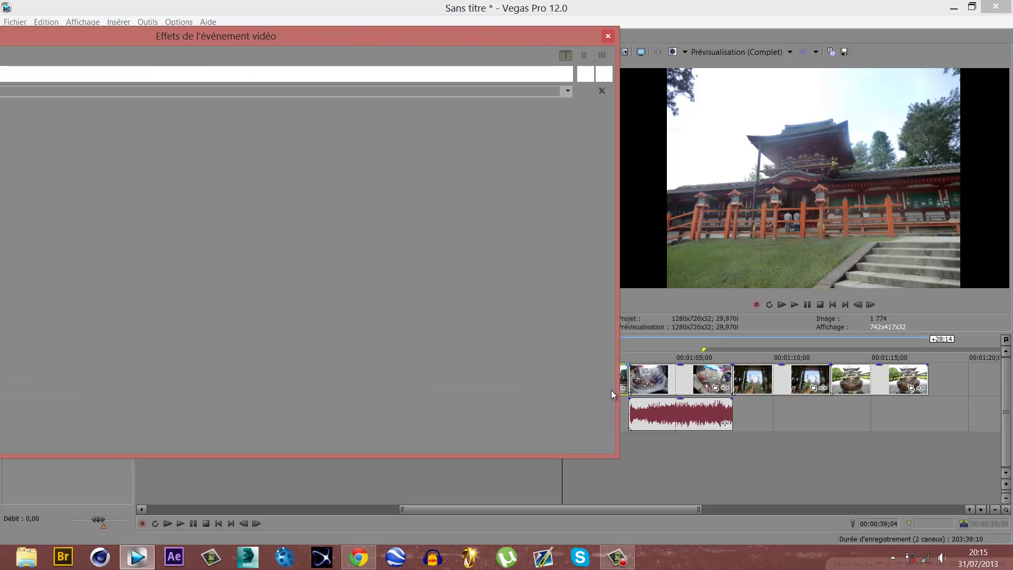
{"action": "left_click_drag", "start_coordinate": [570, 38], "coordinate": [802, 37]}
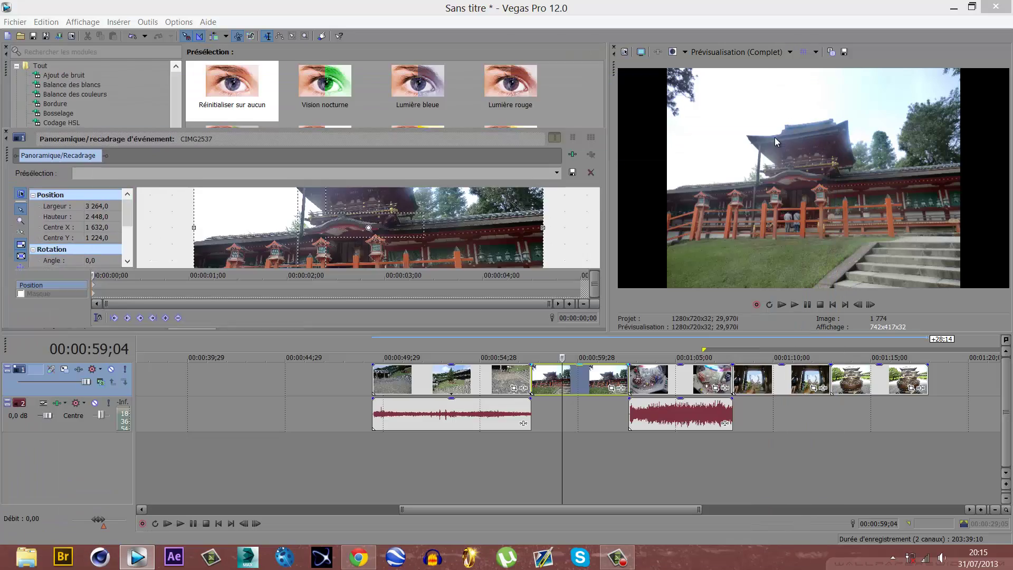
{"action": "left_click_drag", "start_coordinate": [775, 137], "coordinate": [779, 13]}
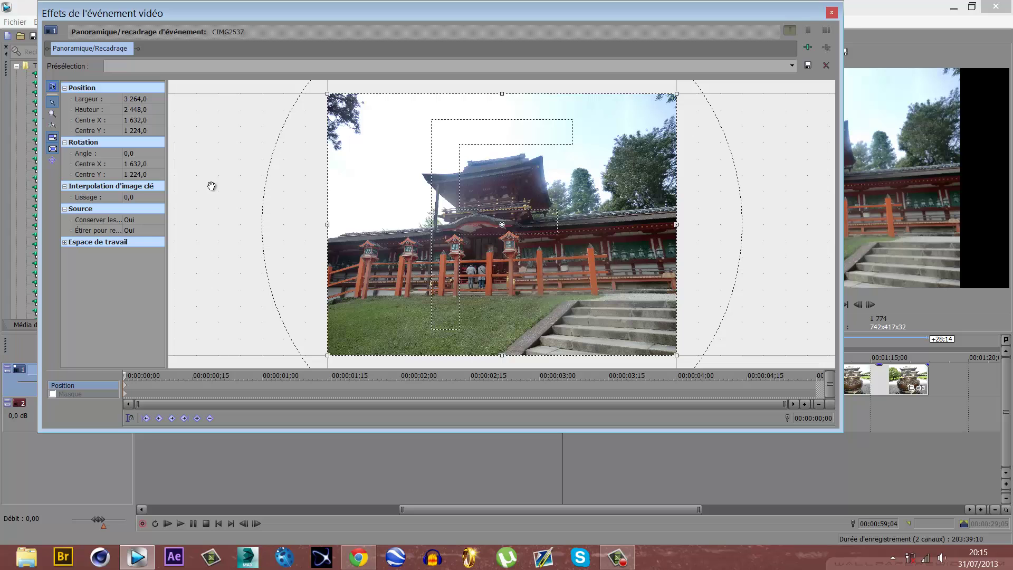
{"action": "left_click_drag", "start_coordinate": [402, 9], "coordinate": [255, 21]}
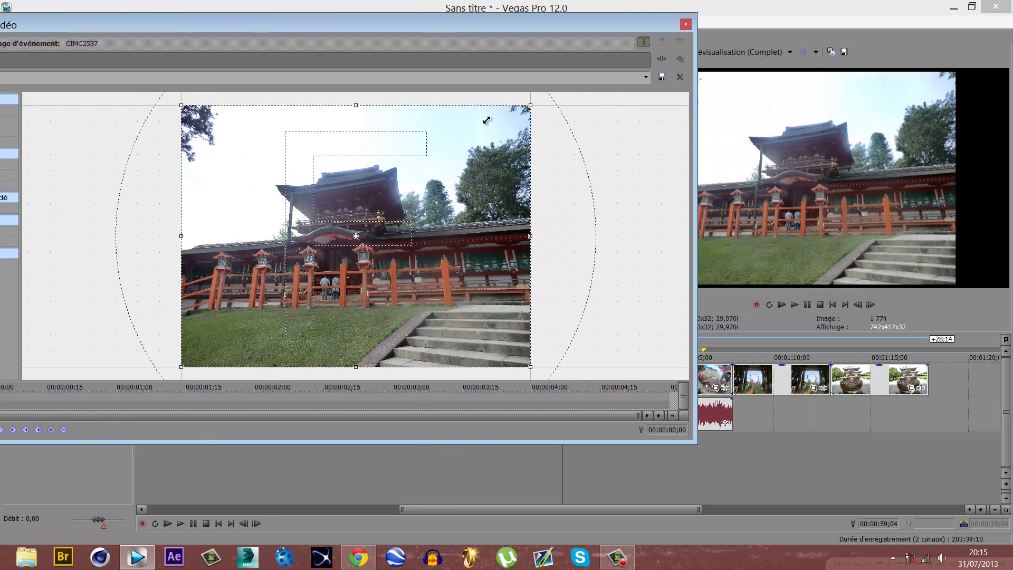
Try a smaller crop frame around the centre of the CIMG2537 photo and restore the full frame.
{"action": "left_click_drag", "start_coordinate": [532, 104], "coordinate": [476, 146]}
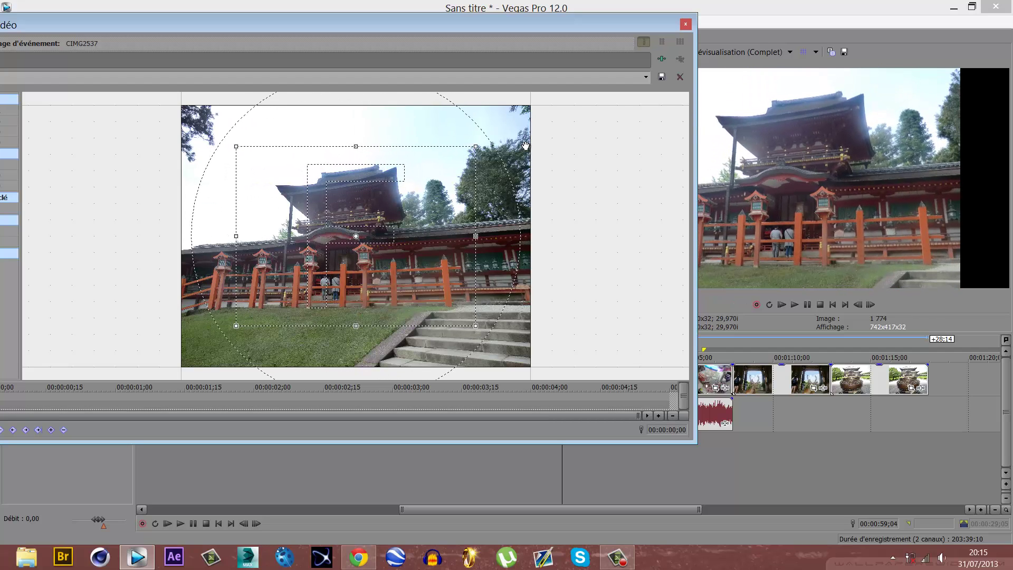
{"action": "right_click", "coordinate": [401, 215]}
{"action": "left_click", "coordinate": [417, 226]}
Set the source option for preserving proportions (Conserver les proportions) to Non for the CIMG2537 photo.
{"action": "left_click_drag", "start_coordinate": [513, 25], "coordinate": [607, 28]}
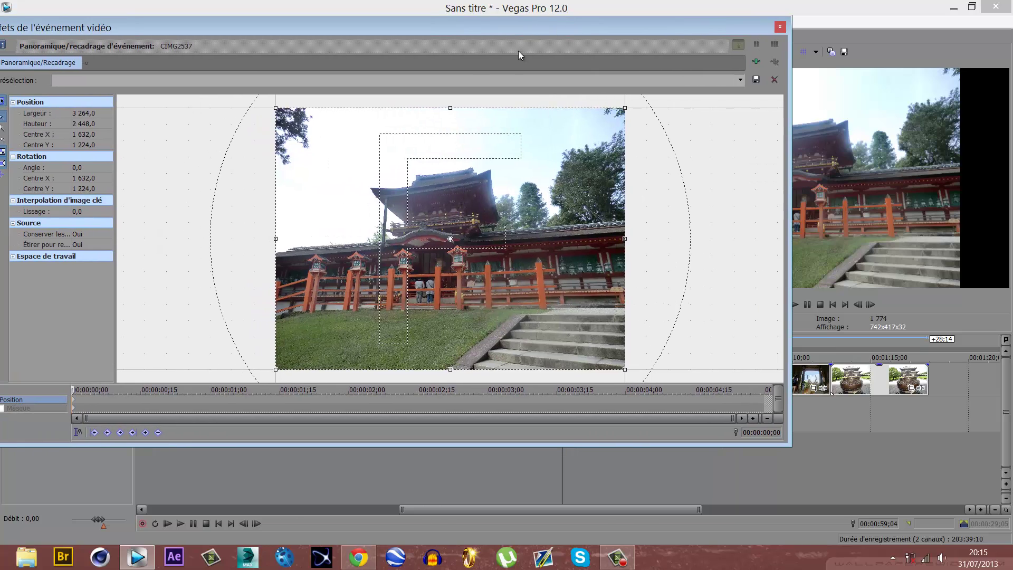
{"action": "left_click", "coordinate": [79, 235]}
{"action": "left_click", "coordinate": [84, 251]}
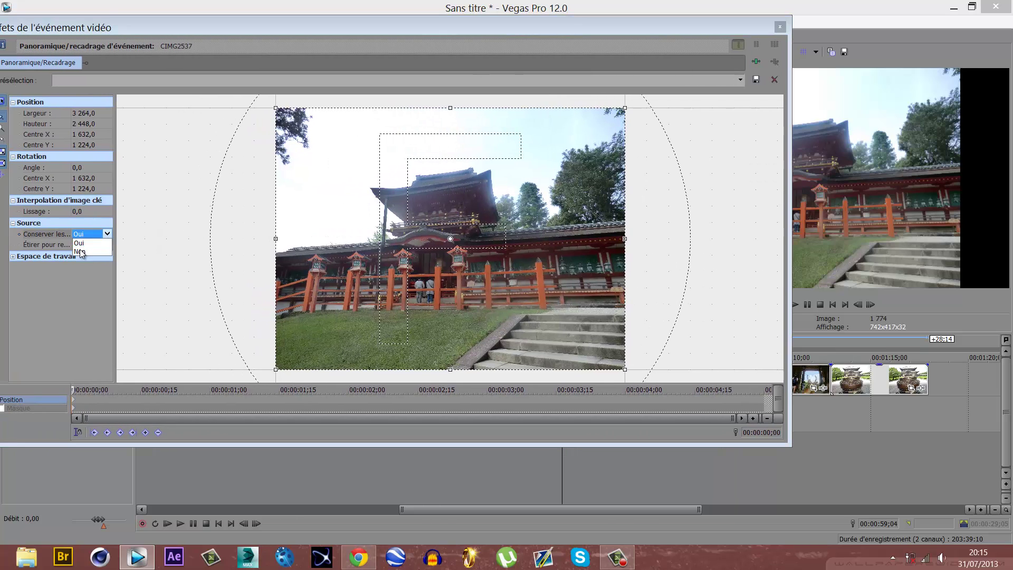
{"action": "left_click_drag", "start_coordinate": [659, 32], "coordinate": [456, 39]}
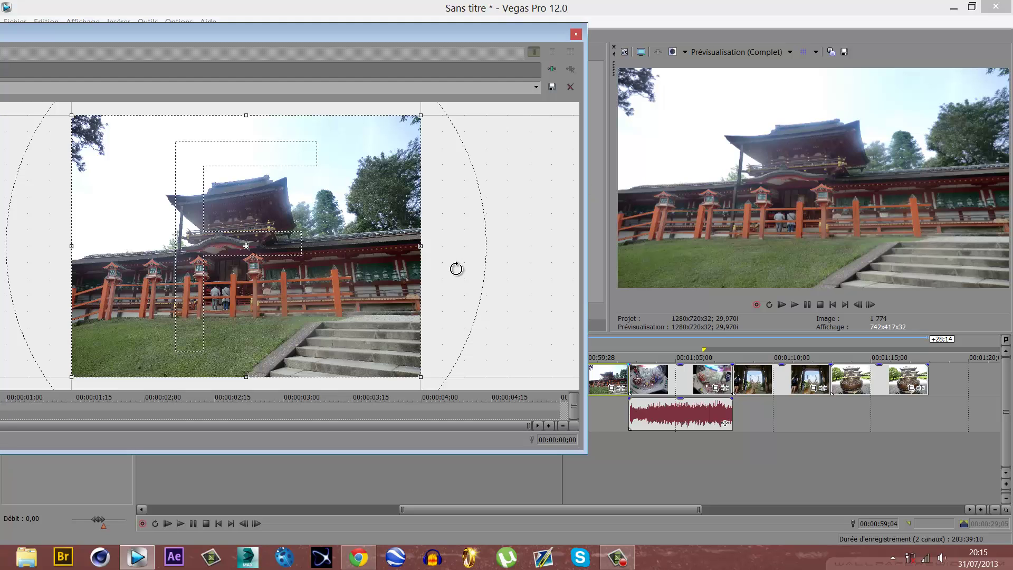
Reshape the crop frame to a widescreen area spanning the photo's full width, trimming its upper and lower edges, and close the crop window.
{"action": "left_click_drag", "start_coordinate": [421, 246], "coordinate": [463, 251]}
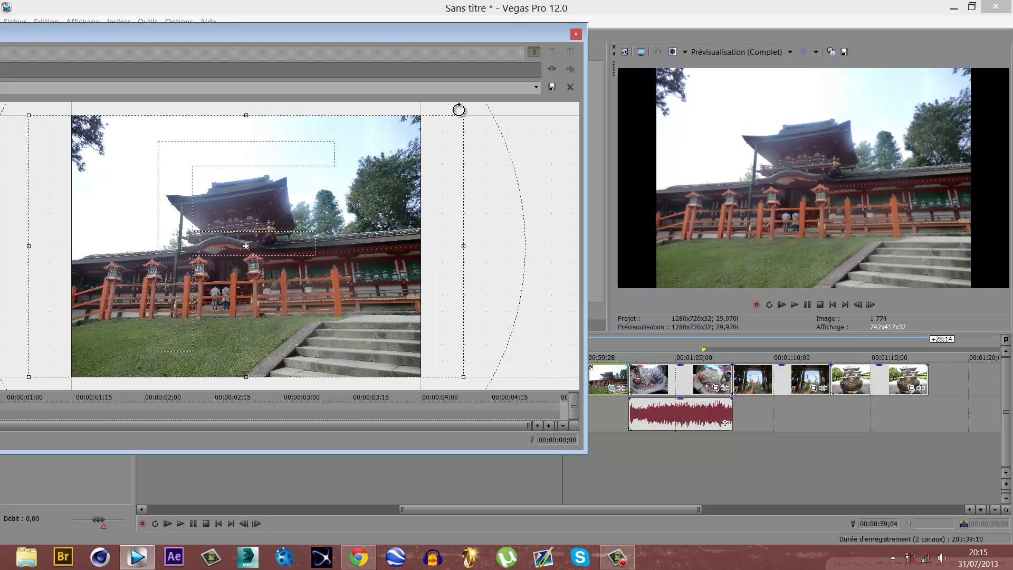
{"action": "left_click_drag", "start_coordinate": [464, 114], "coordinate": [420, 116]}
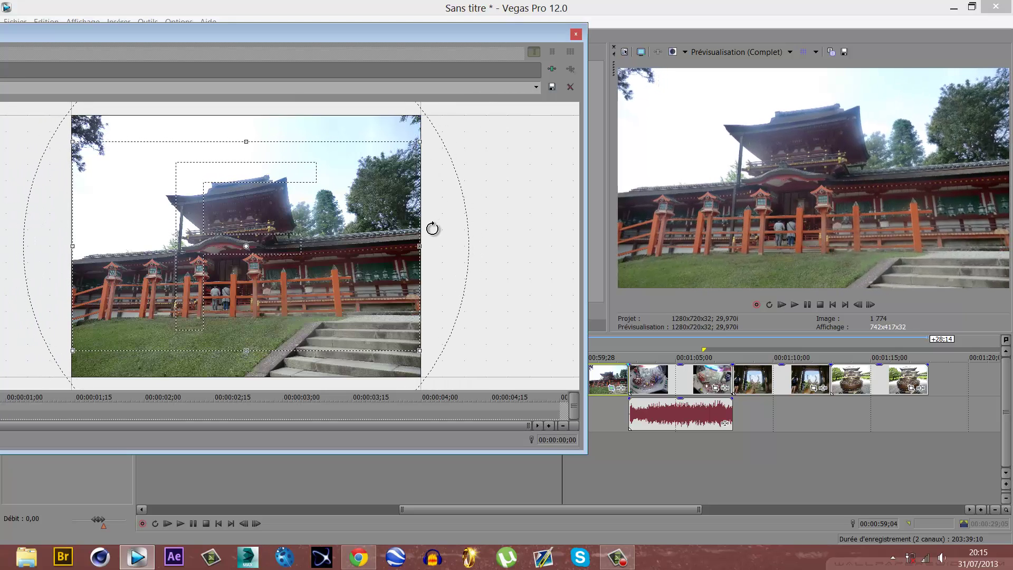
{"action": "left_click_drag", "start_coordinate": [418, 246], "coordinate": [418, 246]}
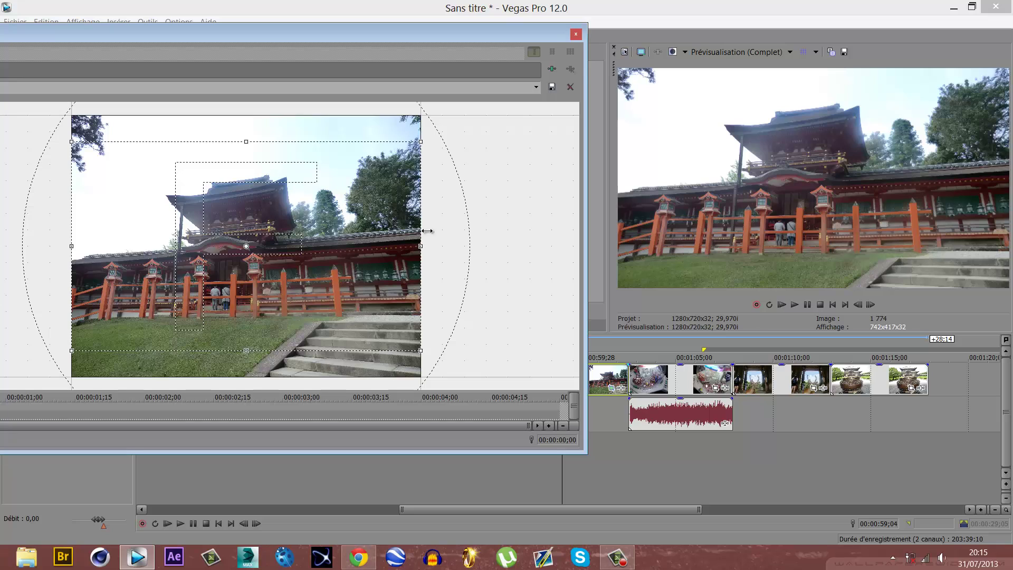
{"action": "left_click", "coordinate": [575, 35]}
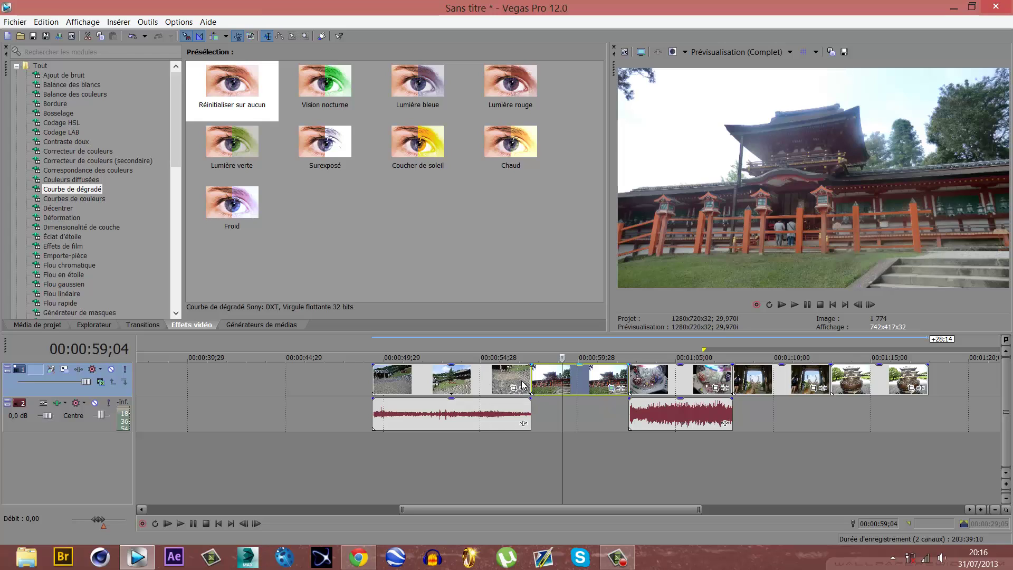
Copy the cropped CIMG2537 photo's event and paste its attributes onto the other four video and photo events.
{"action": "right_click", "coordinate": [591, 387]}
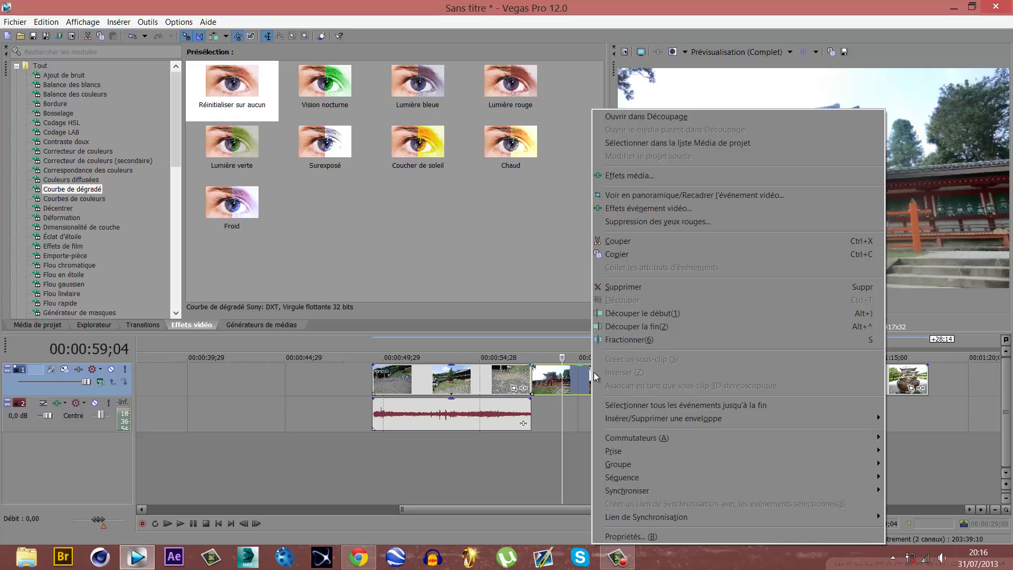
{"action": "left_click", "coordinate": [617, 253]}
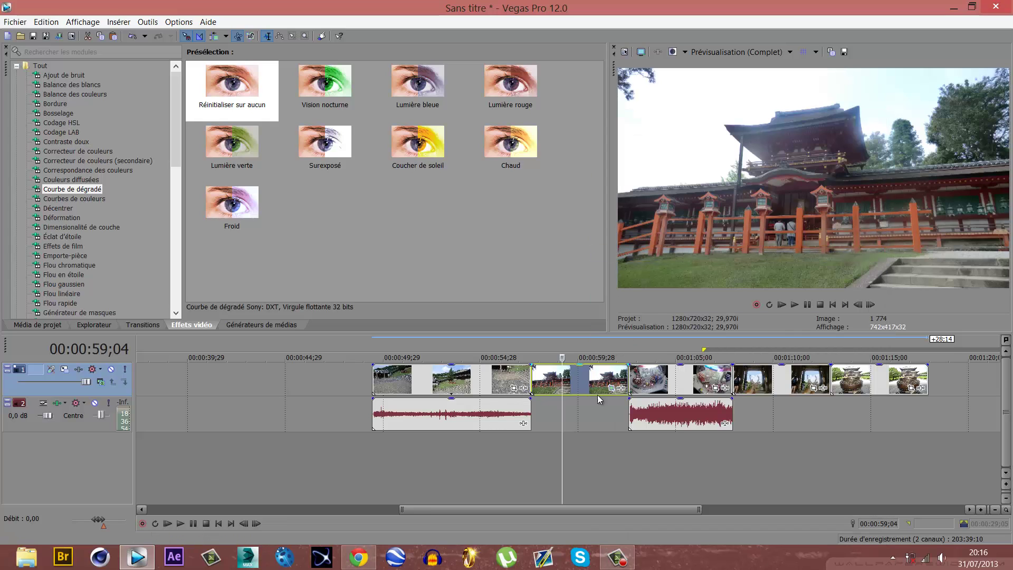
{"action": "left_click", "coordinate": [457, 379]}
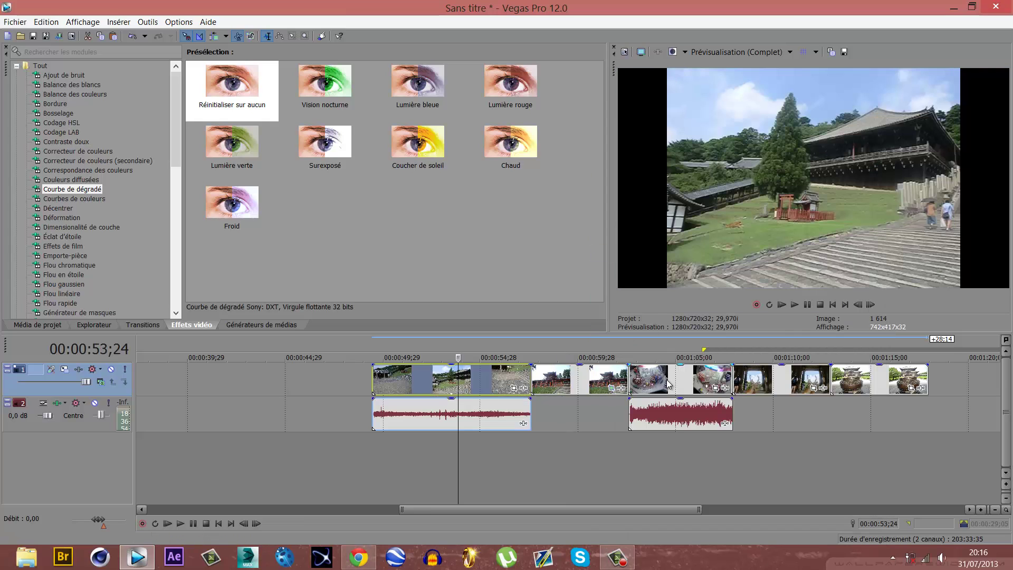
{"action": "left_click", "coordinate": [681, 379], "text": "ctrl"}
{"action": "left_click", "coordinate": [765, 385], "text": "ctrl"}
{"action": "left_click", "coordinate": [852, 387], "text": "ctrl"}
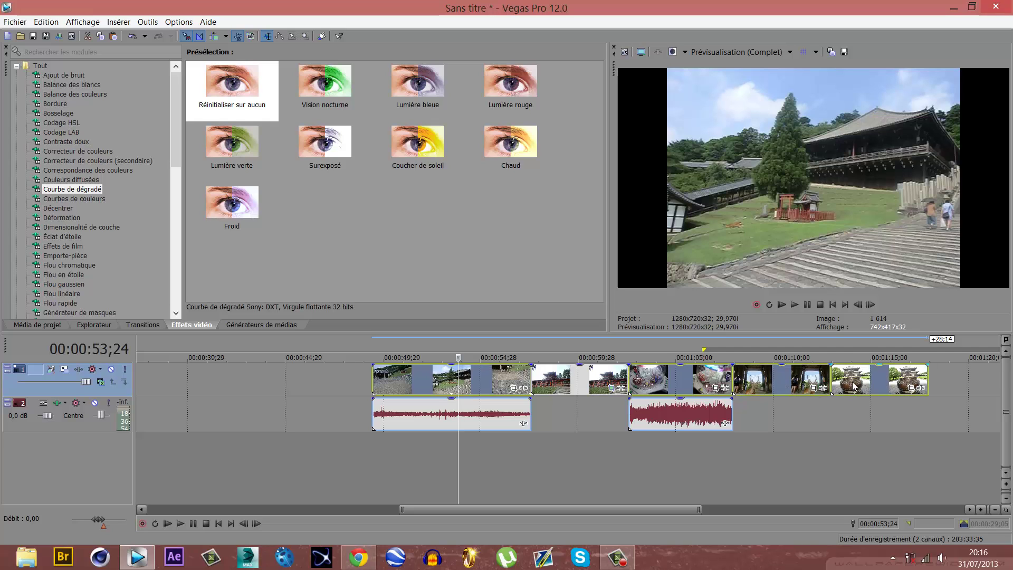
{"action": "right_click", "coordinate": [872, 387]}
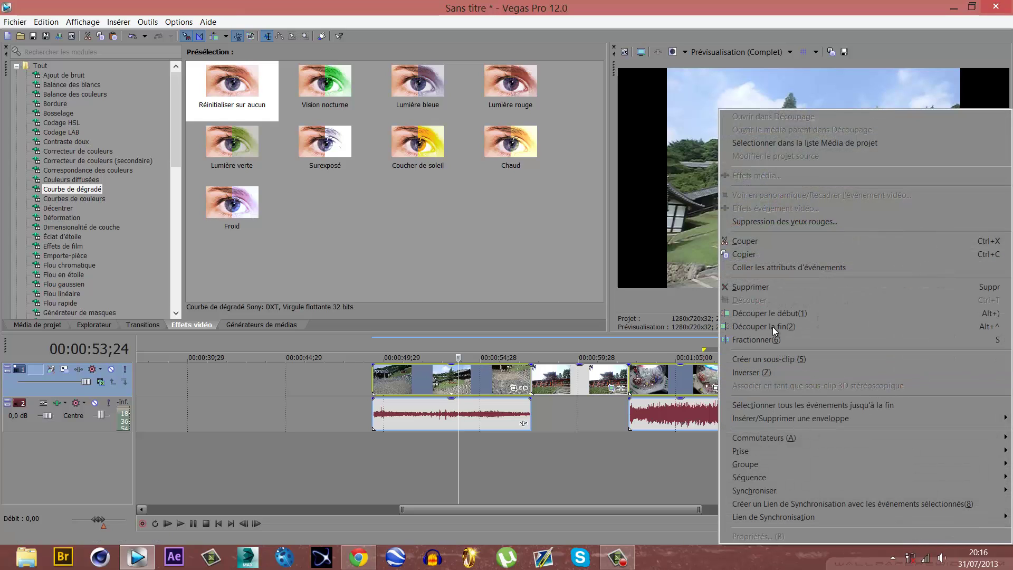
{"action": "left_click", "coordinate": [765, 268]}
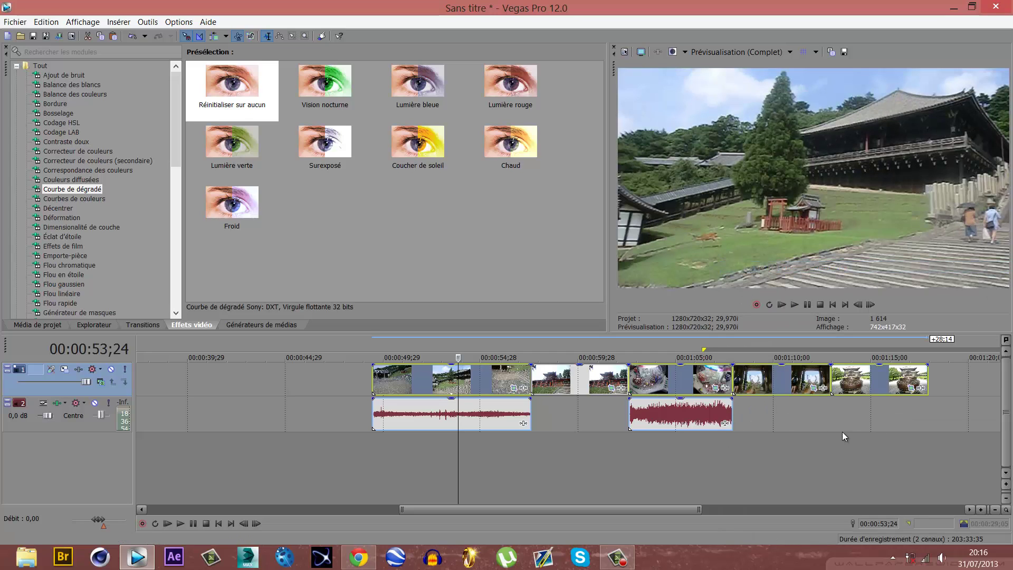
Check in the preview how the pasted crop looks on each of the other four clips.
{"action": "left_click", "coordinate": [792, 387]}
{"action": "left_click", "coordinate": [883, 387]}
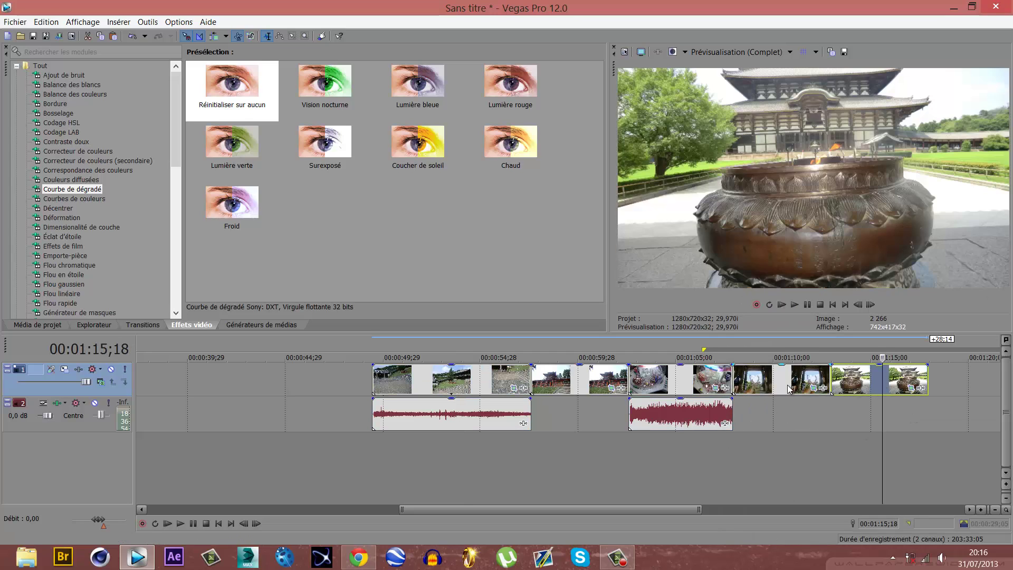
{"action": "left_click", "coordinate": [787, 386]}
{"action": "left_click", "coordinate": [671, 390]}
{"action": "left_click", "coordinate": [440, 391]}
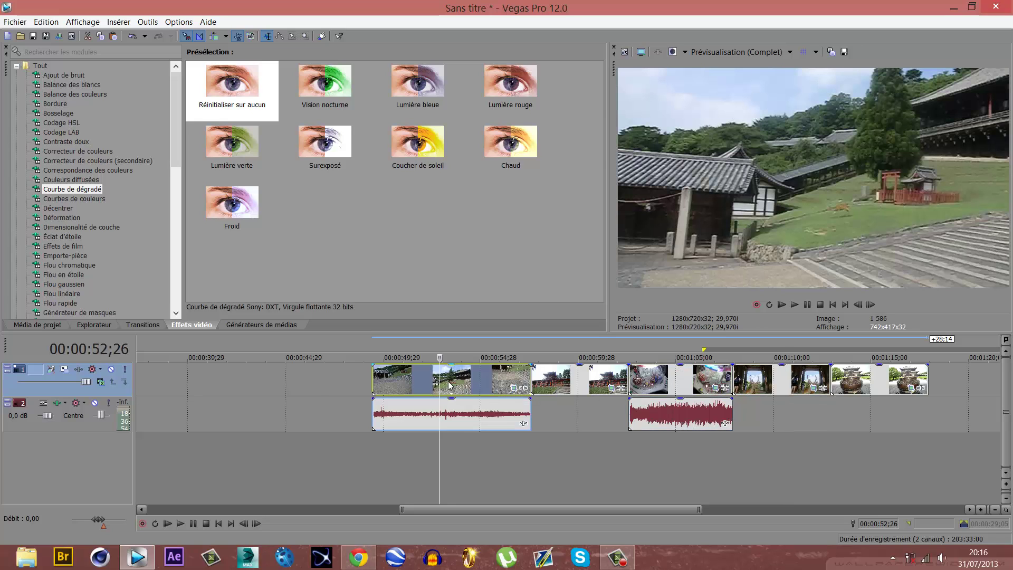
Move the first video clip with its audio away from the others, to start at about 21 seconds.
{"action": "scroll", "coordinate": [442, 384], "scroll_direction": "down", "scroll_amount": 3}
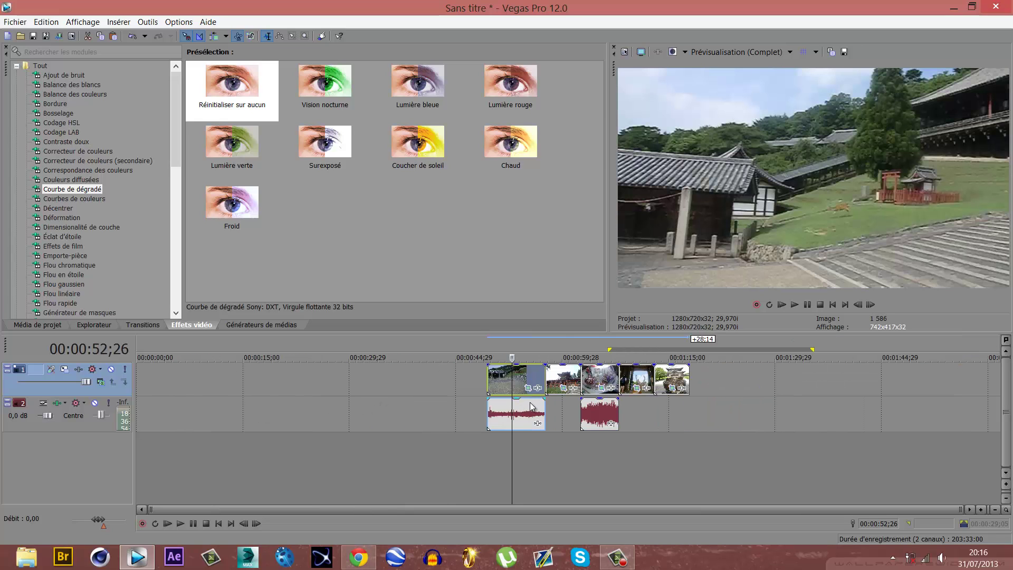
{"action": "left_click_drag", "start_coordinate": [498, 387], "coordinate": [291, 388]}
{"action": "left_click", "coordinate": [288, 385]}
Play the moved clip, split it at 00:00:25;28 and delete the part before the cut.
{"action": "key", "text": "space"}
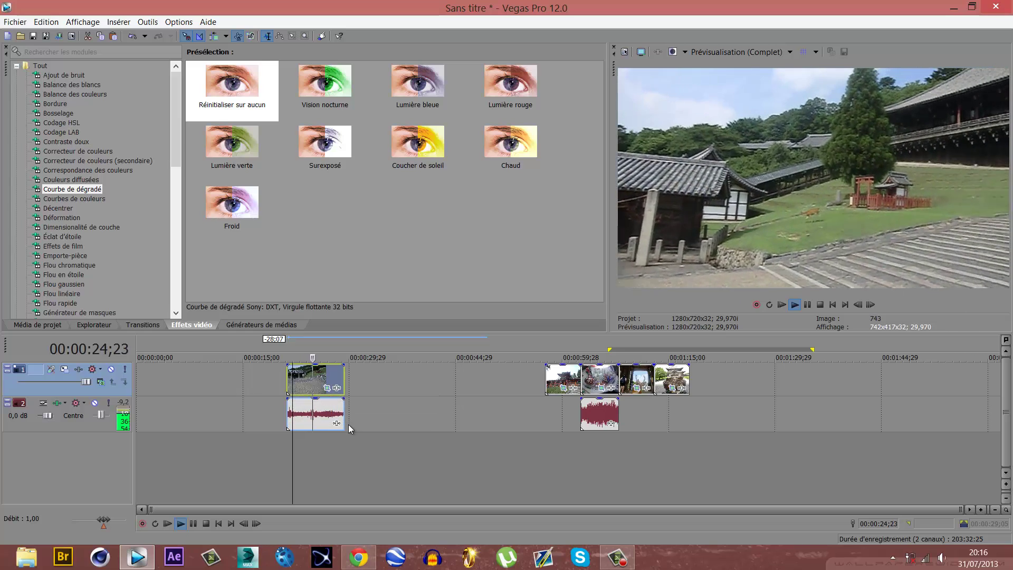
{"action": "key", "text": "Return"}
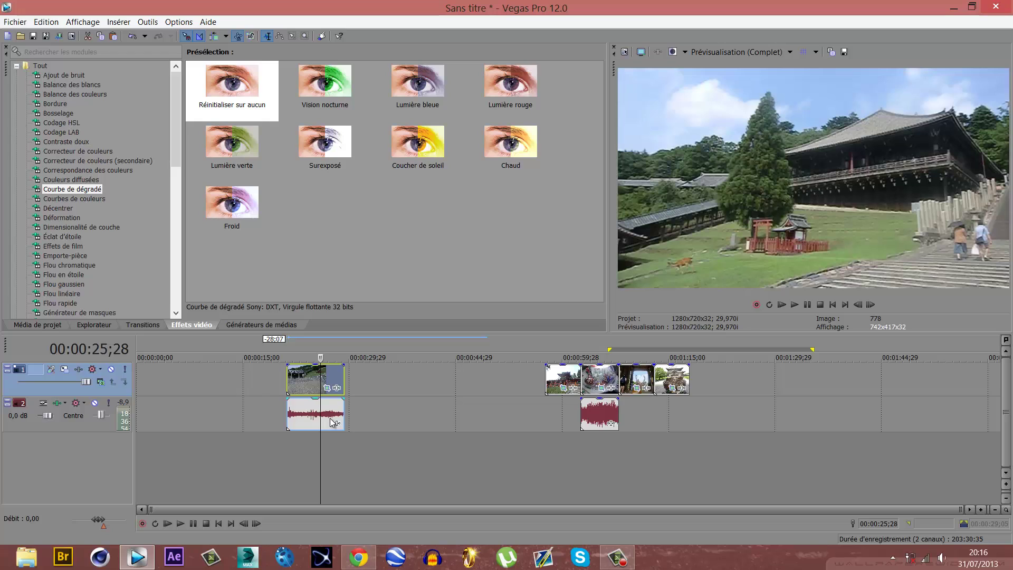
{"action": "key", "text": "s"}
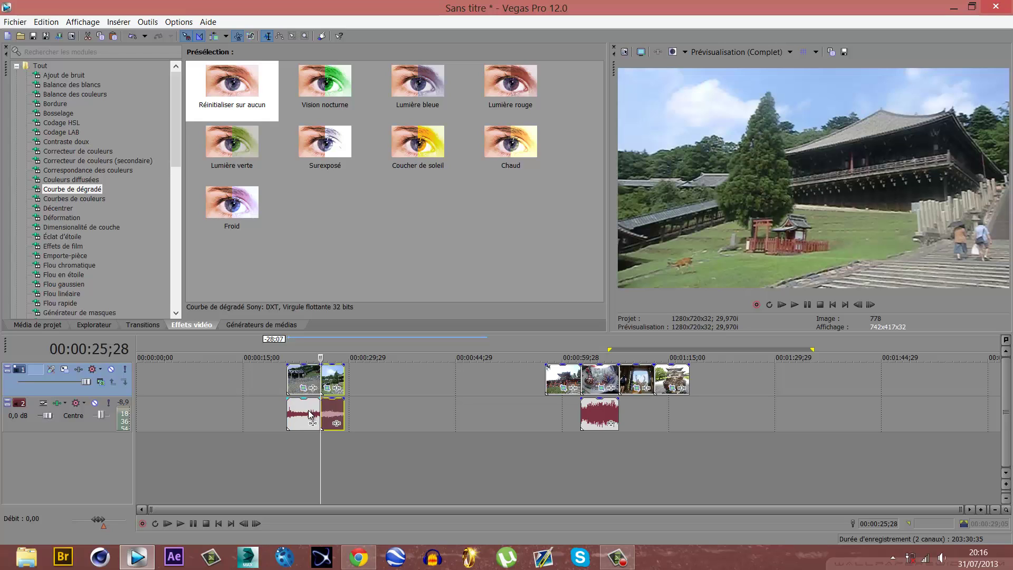
{"action": "left_click", "coordinate": [308, 410]}
{"action": "key", "text": "Delete"}
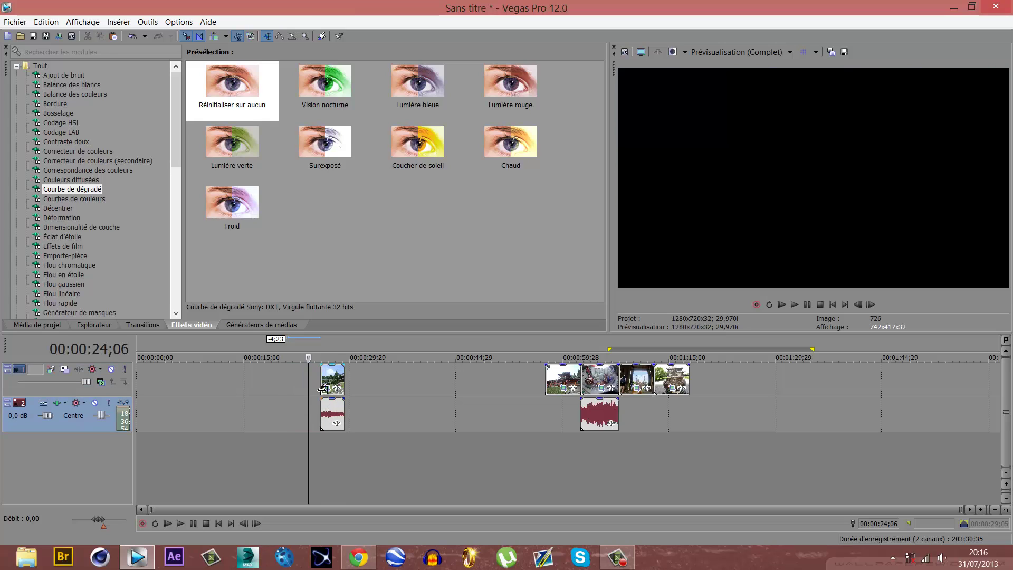
Play the remaining clip, split it at 00:00:27;24 and delete the part after the cut.
{"action": "left_click", "coordinate": [323, 389]}
{"action": "key", "text": "space"}
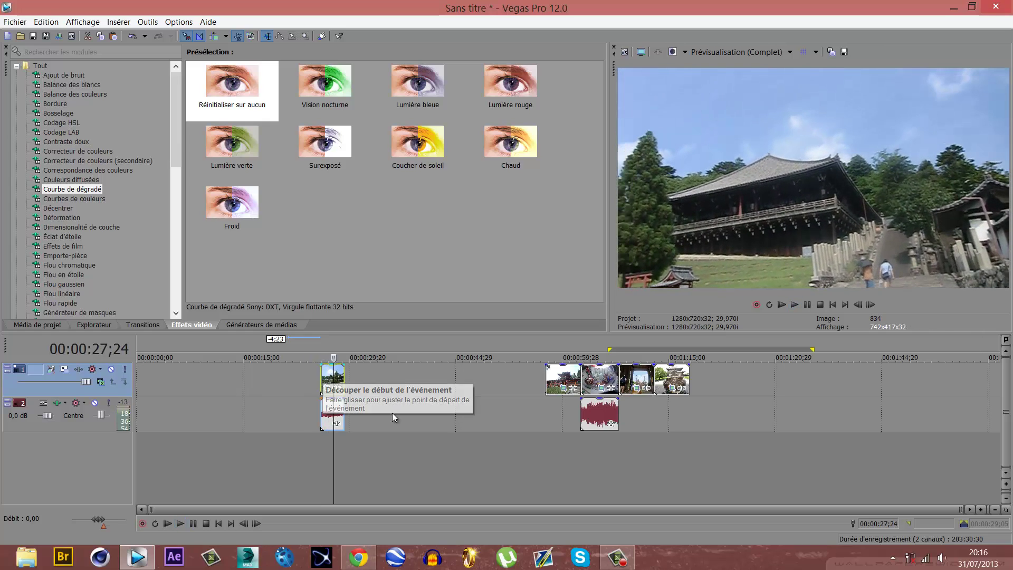
{"action": "key", "text": "s"}
{"action": "key", "text": "Delete"}
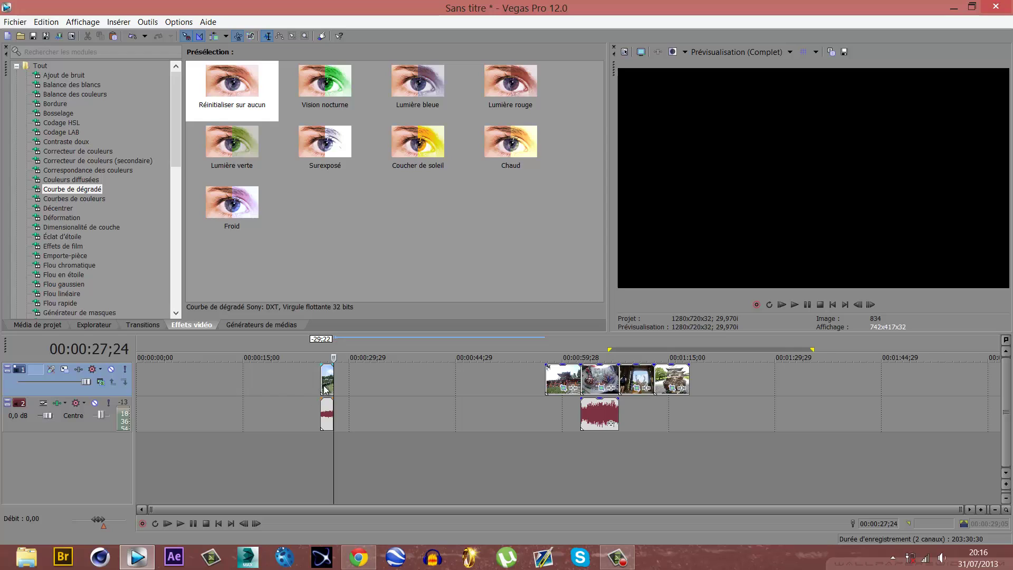
Move the trimmed clip to the start of the timeline and give its video a fade-in of about 8 frames.
{"action": "left_click_drag", "start_coordinate": [325, 390], "coordinate": [141, 391]}
{"action": "left_click", "coordinate": [139, 388]}
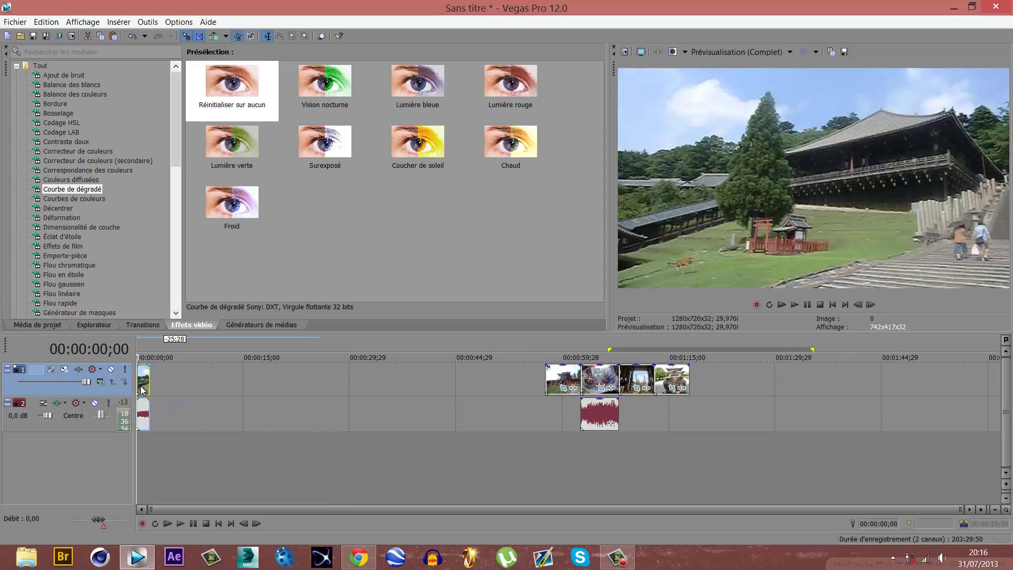
{"action": "scroll", "coordinate": [140, 389], "scroll_direction": "up", "scroll_amount": 3}
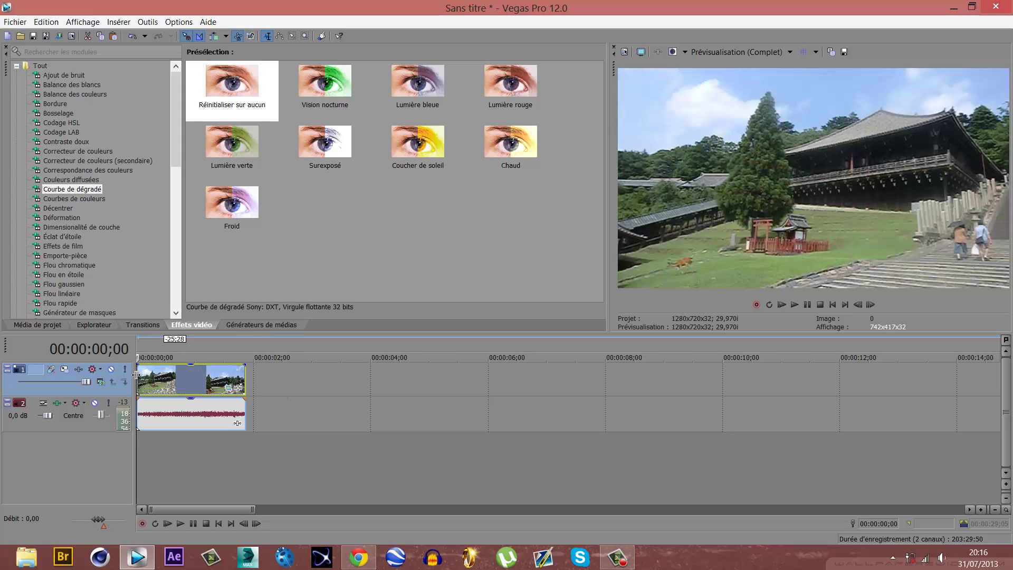
{"action": "left_click_drag", "start_coordinate": [135, 366], "coordinate": [151, 365]}
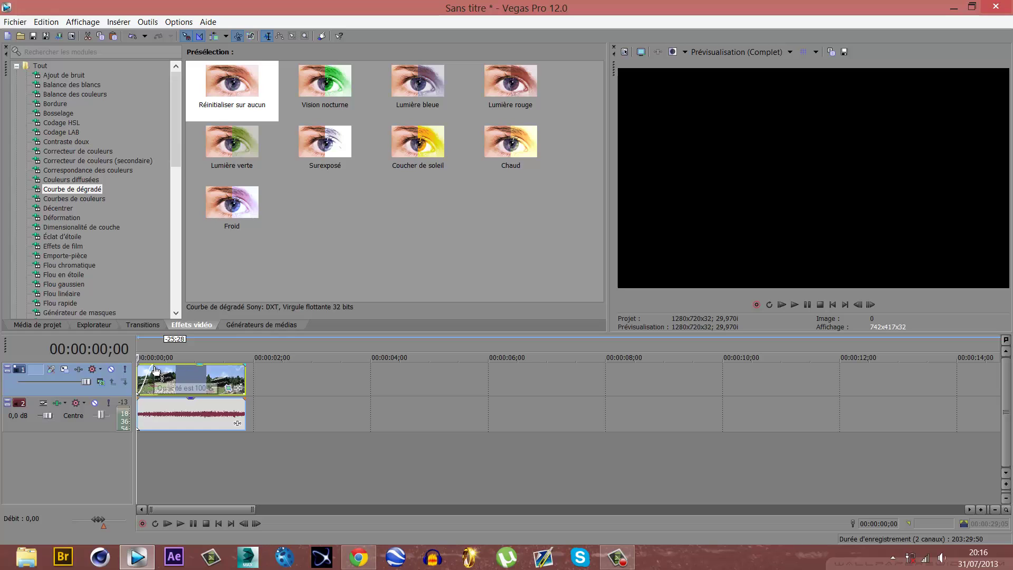
{"action": "key", "text": "space"}
{"action": "key", "text": "space"}
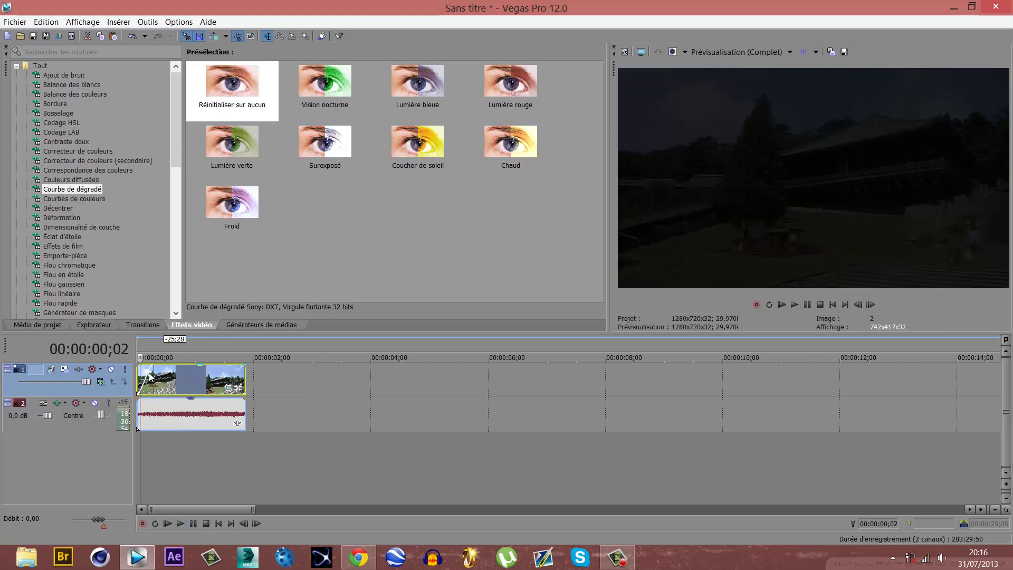
Lengthen the clip's video fade-in to about 20 frames and play it to check the effect.
{"action": "left_click_drag", "start_coordinate": [151, 365], "coordinate": [173, 372]}
{"action": "key", "text": "space"}
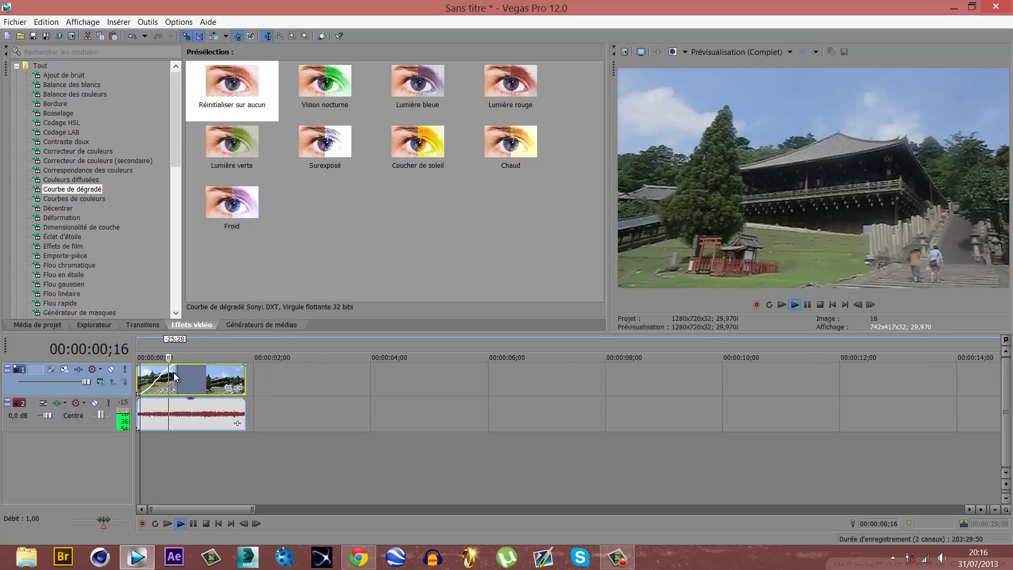
{"action": "key", "text": "Return"}
{"action": "scroll", "coordinate": [177, 381], "scroll_direction": "down", "scroll_amount": 4}
{"action": "scroll", "coordinate": [475, 408], "scroll_direction": "down", "scroll_amount": 1}
{"action": "scroll", "coordinate": [369, 412], "scroll_direction": "up", "scroll_amount": 7}
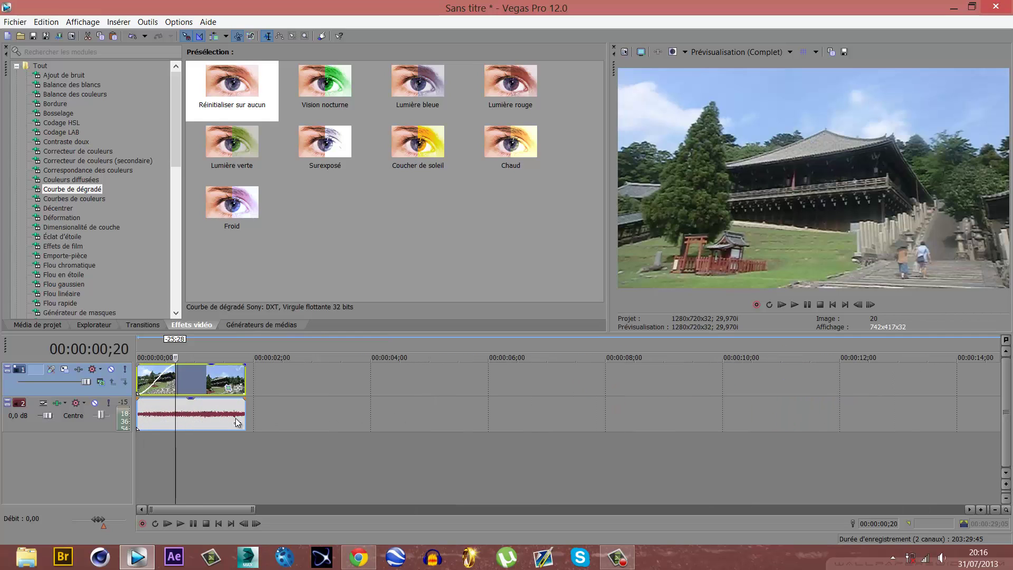
Delete only the audio event of the trimmed clip, keeping its video.
{"action": "left_click", "coordinate": [214, 423]}
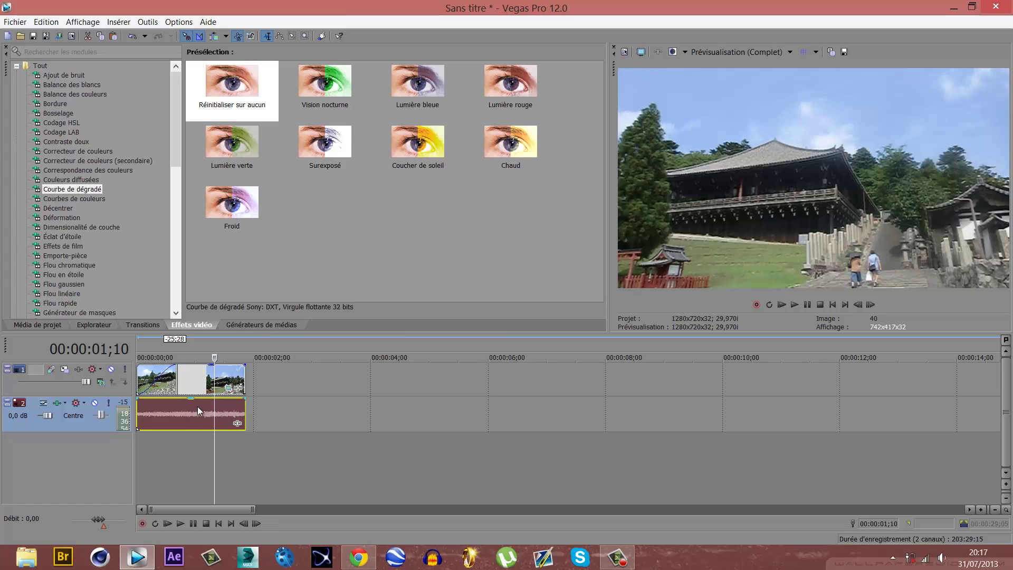
{"action": "left_click", "coordinate": [203, 391]}
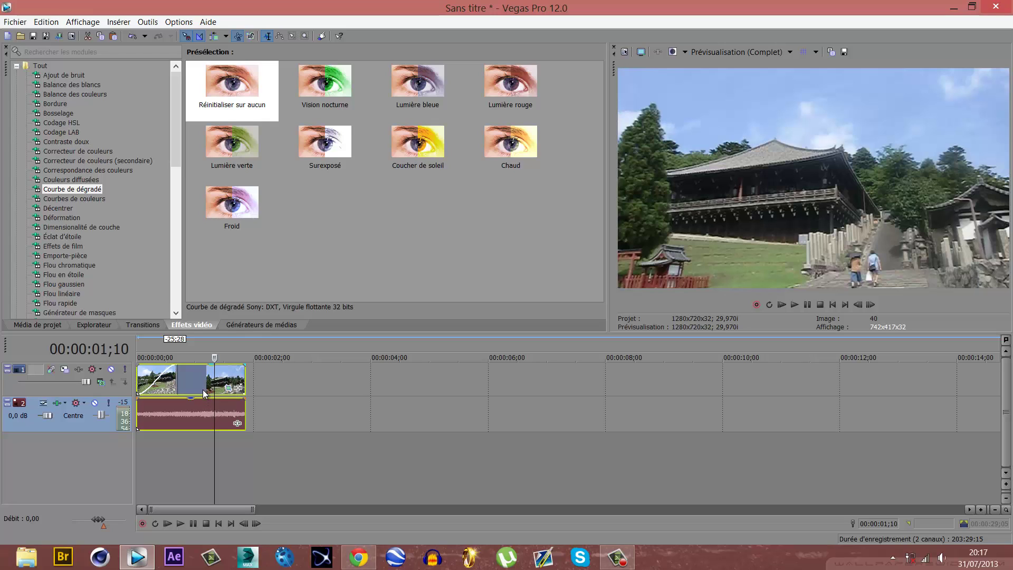
{"action": "left_click", "coordinate": [203, 403]}
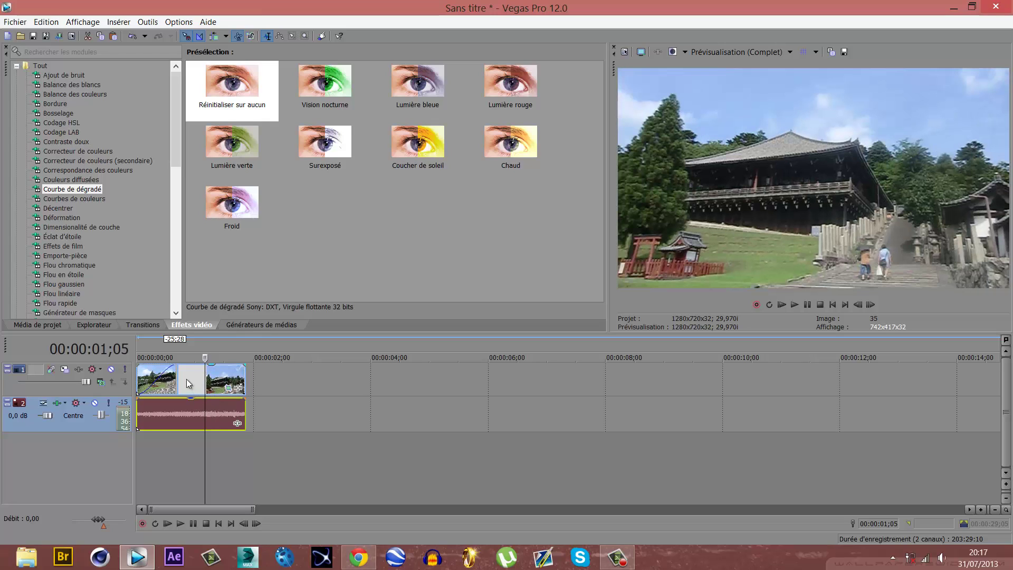
{"action": "left_click", "coordinate": [198, 388]}
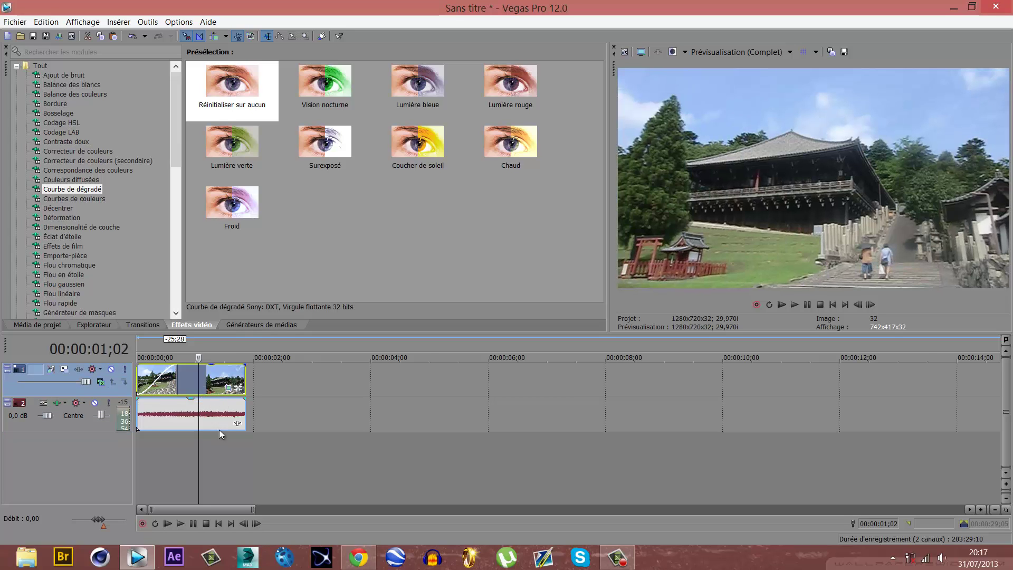
{"action": "mouse_move", "coordinate": [214, 422]}
{"action": "left_mouse_down"}
{"action": "mouse_move", "coordinate": [285, 419]}
{"action": "mouse_move", "coordinate": [213, 416]}
{"action": "left_mouse_up"}
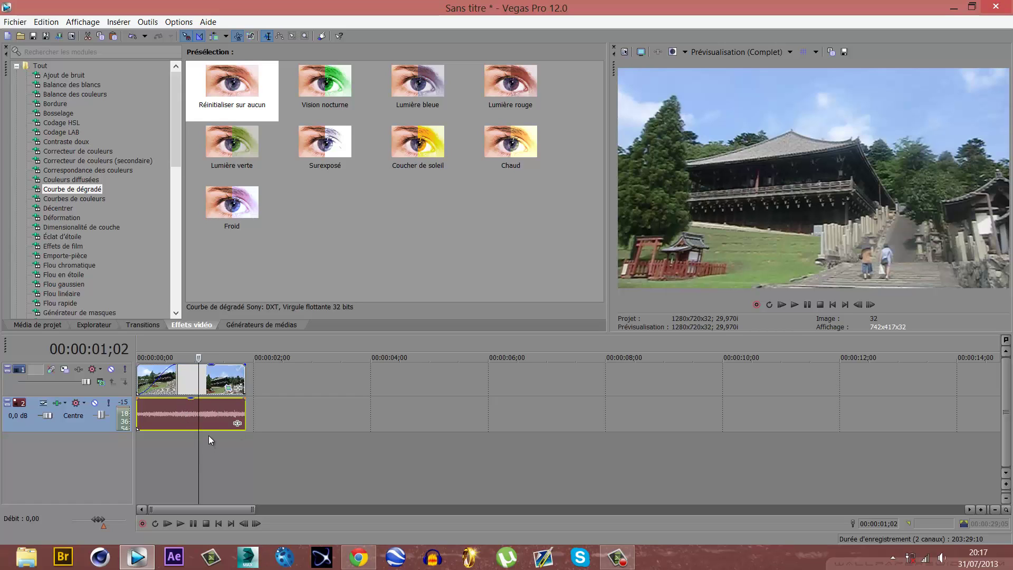
{"action": "key", "text": "Delete"}
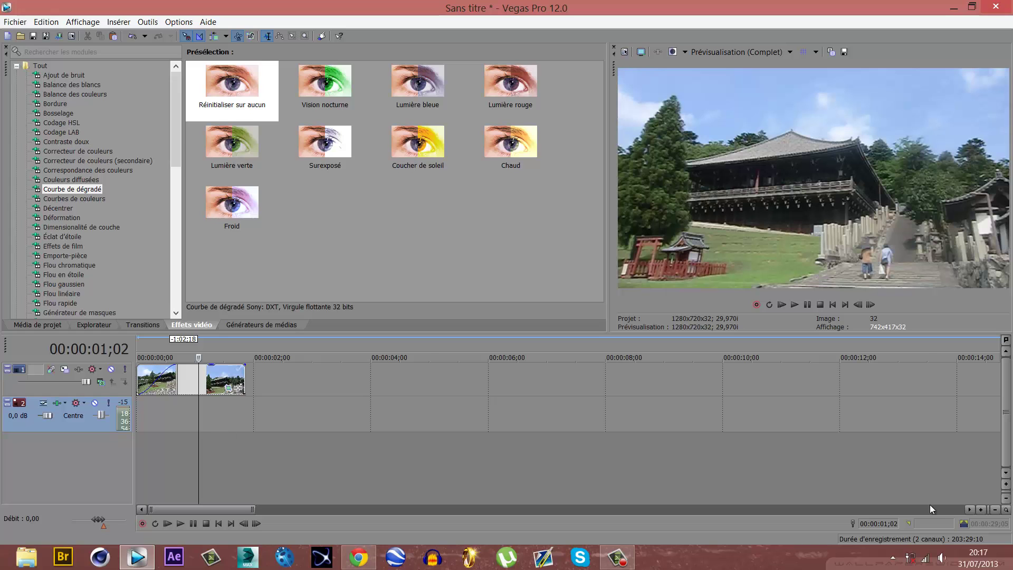
Bring the "Station Earth - Star Caller" music file from the desktop onto a new audio track below the existing ones.
{"action": "left_click", "coordinate": [1011, 567]}
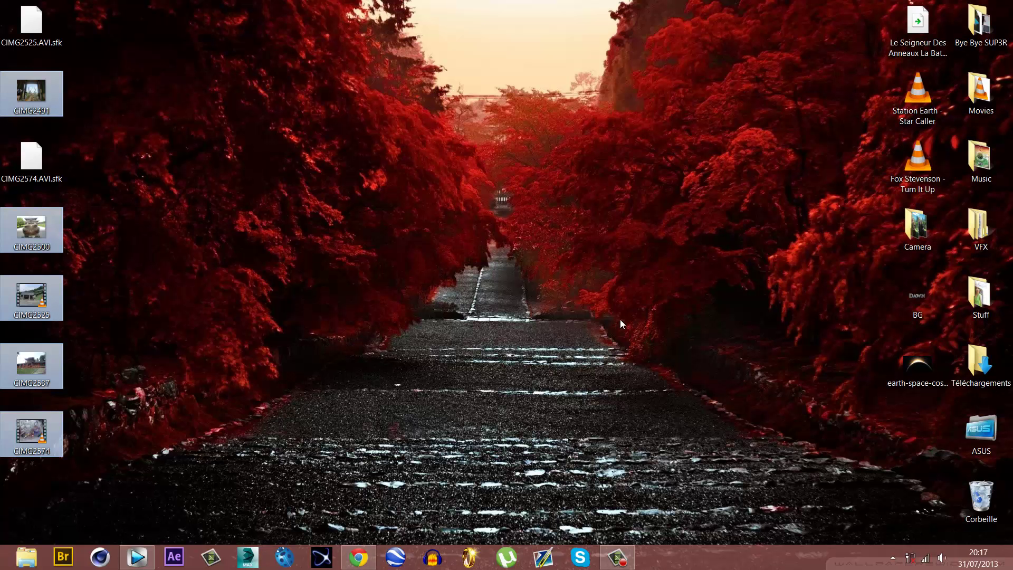
{"action": "left_click", "coordinate": [760, 176]}
{"action": "left_click_drag", "start_coordinate": [918, 98], "coordinate": [204, 437]}
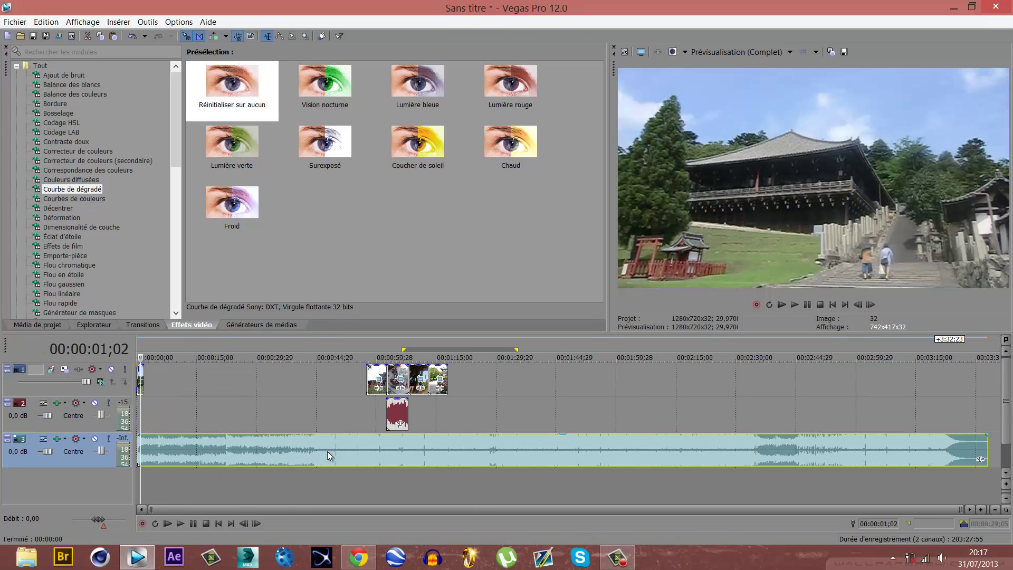
Split the music at 00:00:44;01 and delete the part before the cut.
{"action": "left_click", "coordinate": [264, 448]}
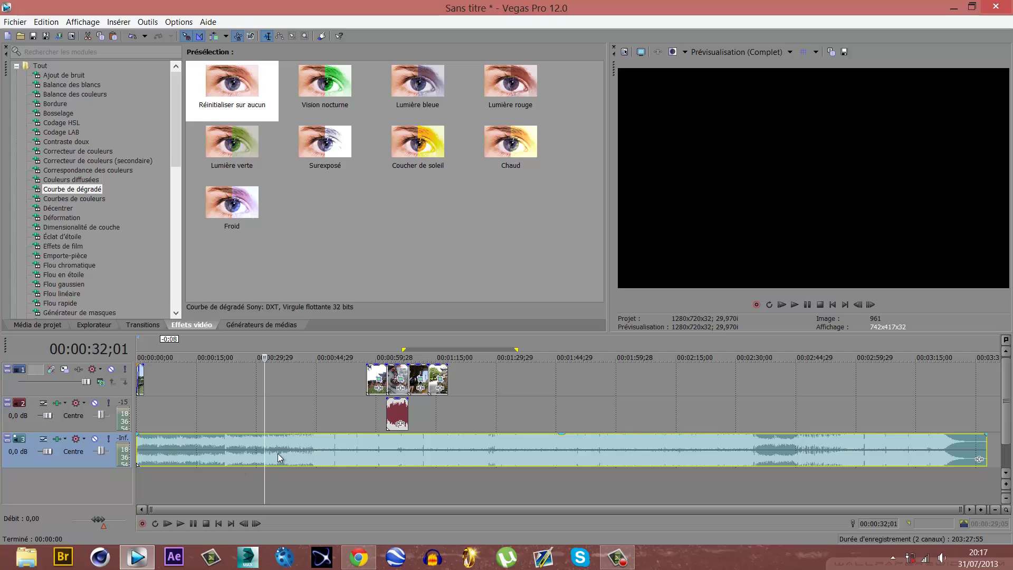
{"action": "left_click", "coordinate": [312, 448]}
{"action": "key", "text": "Up"}
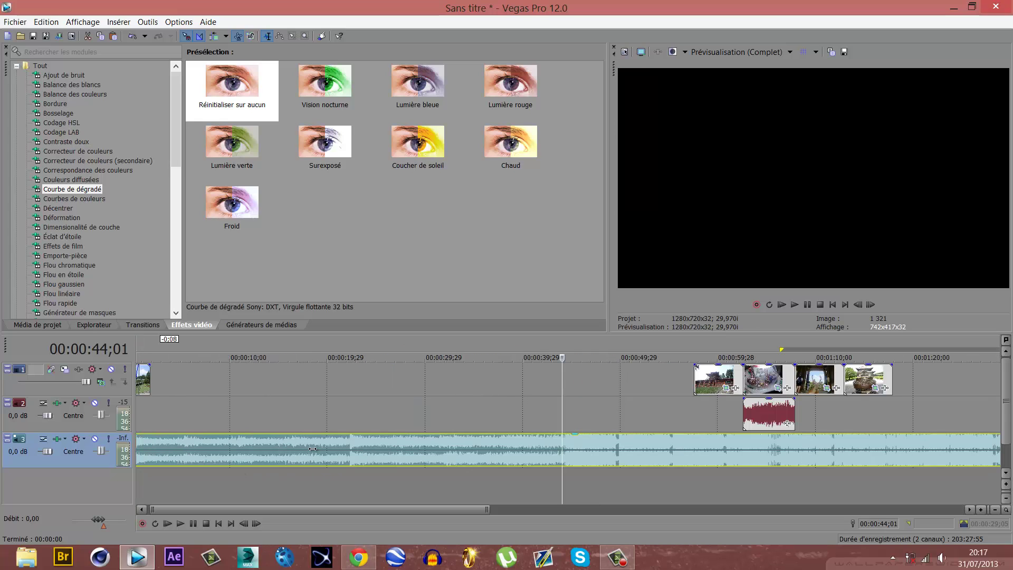
{"action": "key", "text": "s"}
{"action": "left_click", "coordinate": [322, 455]}
{"action": "key", "text": "Delete"}
{"action": "key", "text": "Down"}
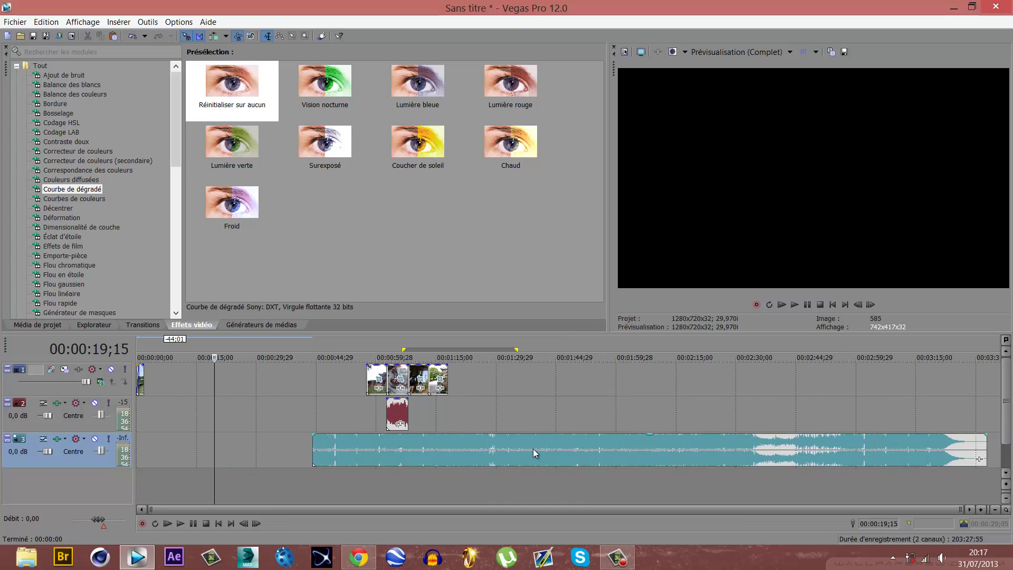
Move the remaining music to the start of the timeline and play it with the trimmed clip from the beginning.
{"action": "left_click_drag", "start_coordinate": [341, 460], "coordinate": [187, 459]}
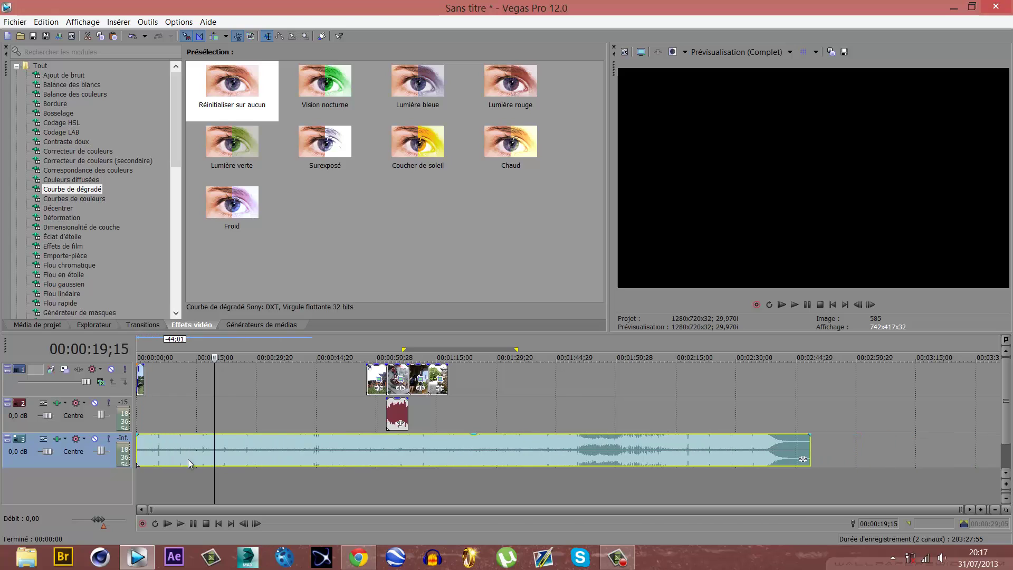
{"action": "left_click", "coordinate": [137, 455]}
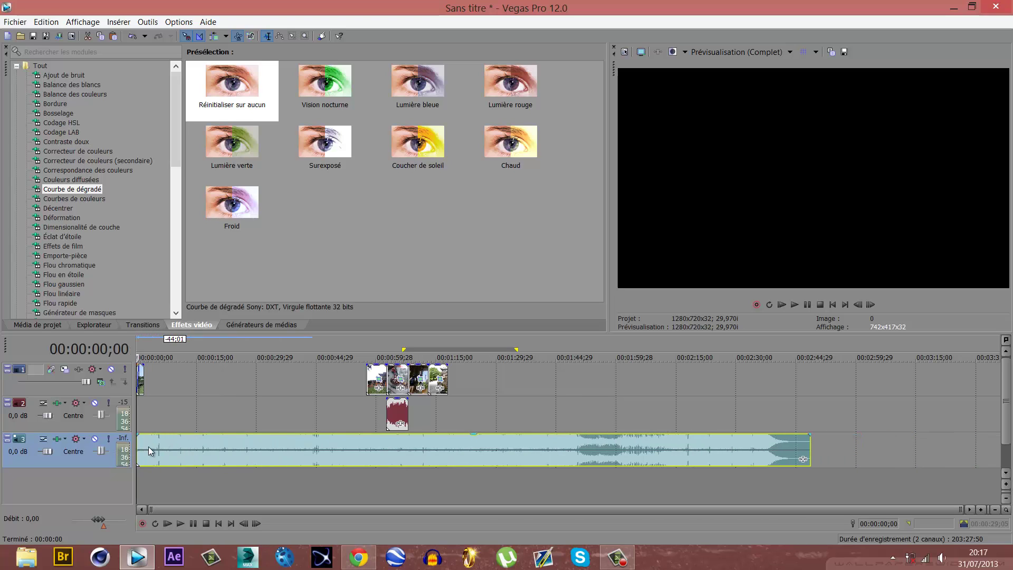
{"action": "key", "text": "Up"}
{"action": "key", "text": "Up"}
{"action": "key", "text": "Up"}
{"action": "key", "text": "Up"}
{"action": "key", "text": "space"}
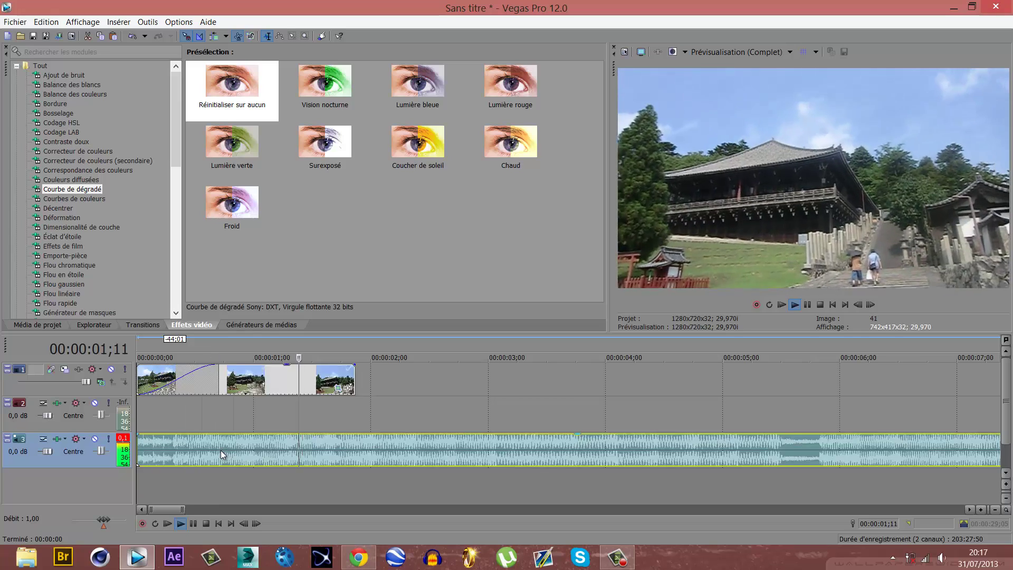
Add a short fade-in to the start of the music and play the result.
{"action": "key", "text": "space"}
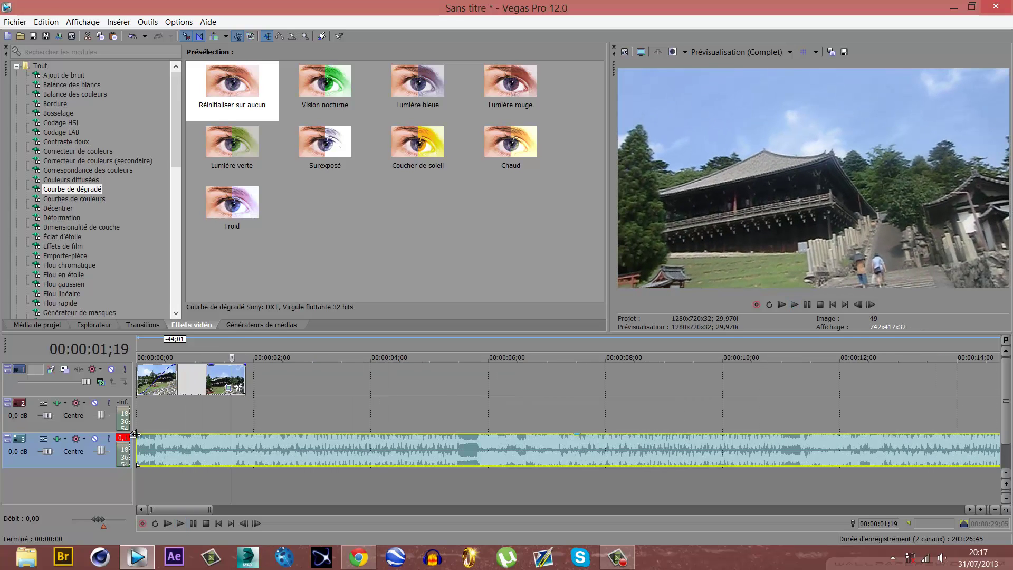
{"action": "left_click_drag", "start_coordinate": [135, 434], "coordinate": [166, 434]}
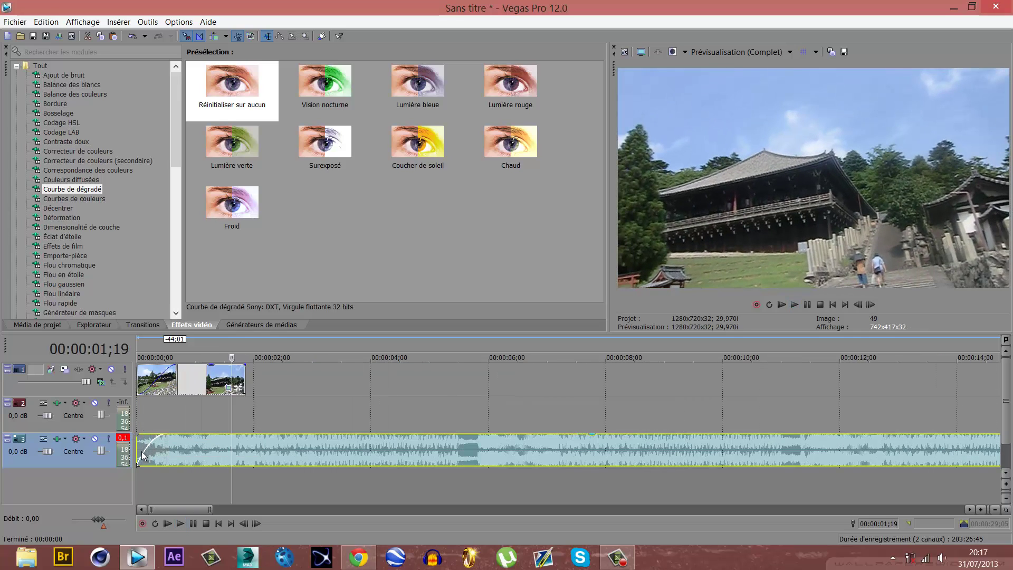
{"action": "left_click", "coordinate": [142, 453]}
{"action": "key", "text": "space"}
{"action": "scroll", "coordinate": [251, 438], "scroll_direction": "down", "scroll_amount": 1}
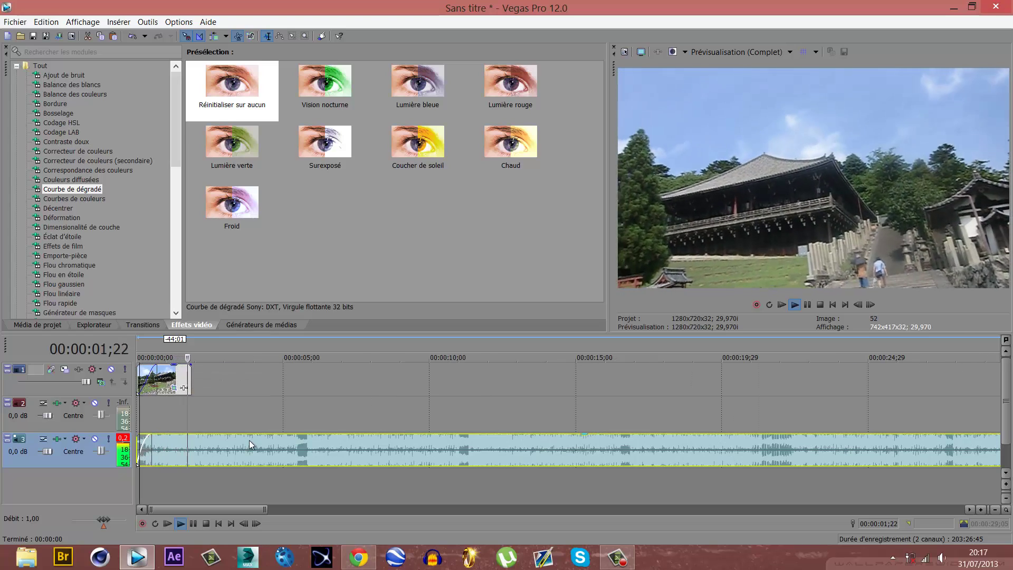
{"action": "key", "text": "Return"}
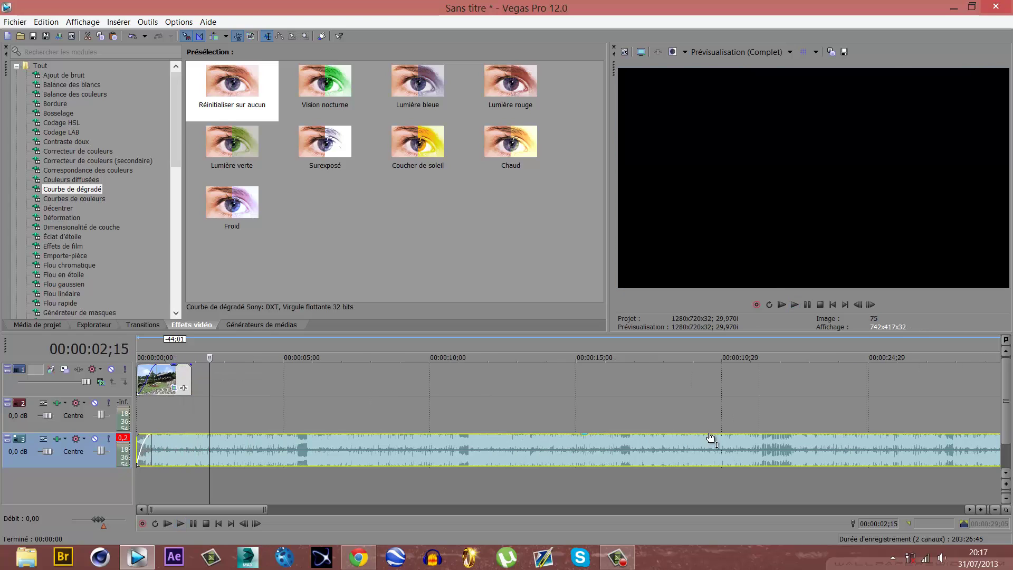
Split the music at 00:00:21;20, delete the part after the cut, and fade out its new end.
{"action": "left_click", "coordinate": [771, 445]}
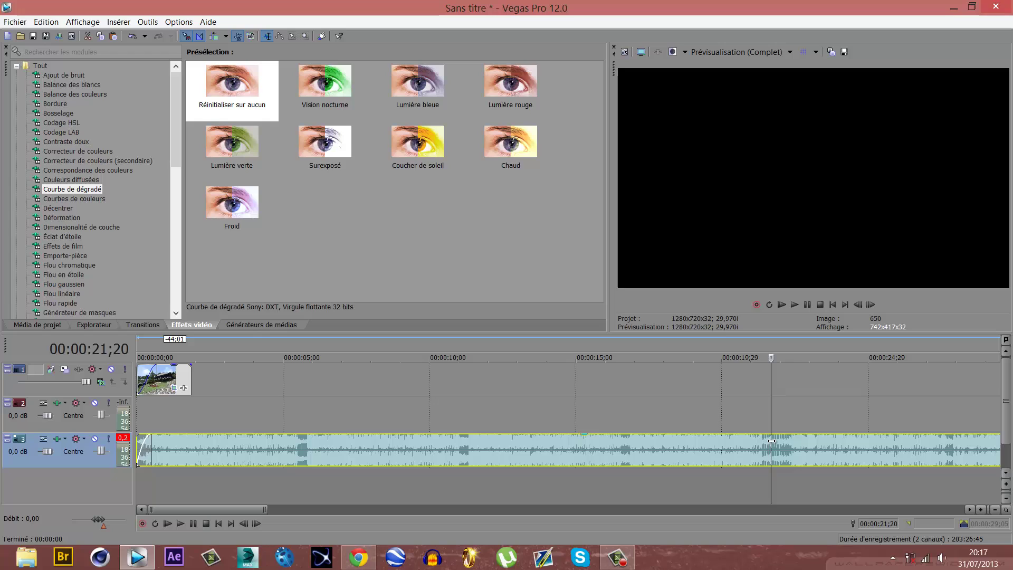
{"action": "key", "text": "s"}
{"action": "key", "text": "Delete"}
{"action": "left_click_drag", "start_coordinate": [766, 438], "coordinate": [728, 434]}
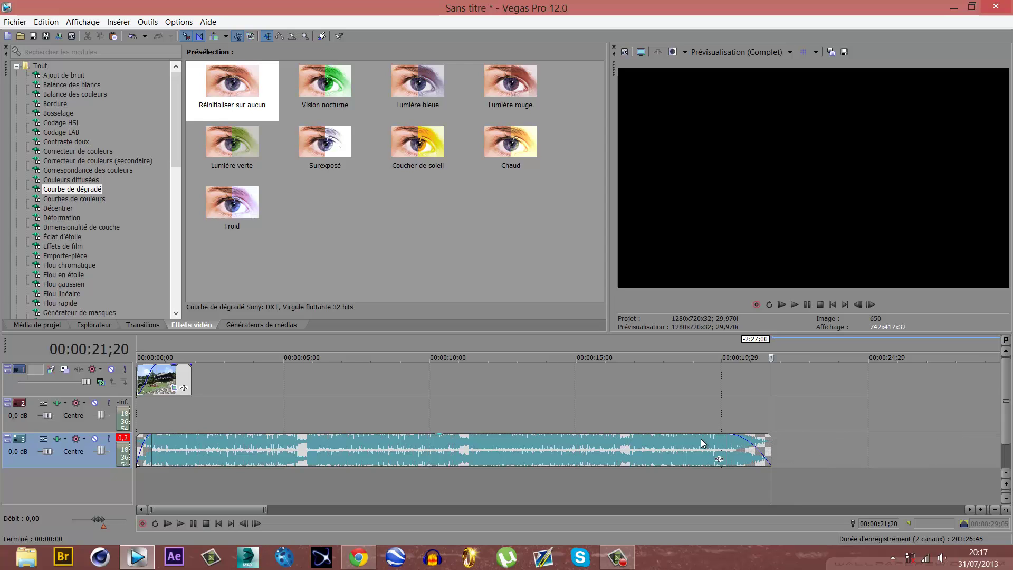
Play the opening of the montage from the start of the timeline with the music.
{"action": "scroll", "coordinate": [552, 411], "scroll_direction": "down", "scroll_amount": 3}
{"action": "scroll", "coordinate": [400, 406], "scroll_direction": "down", "scroll_amount": 3}
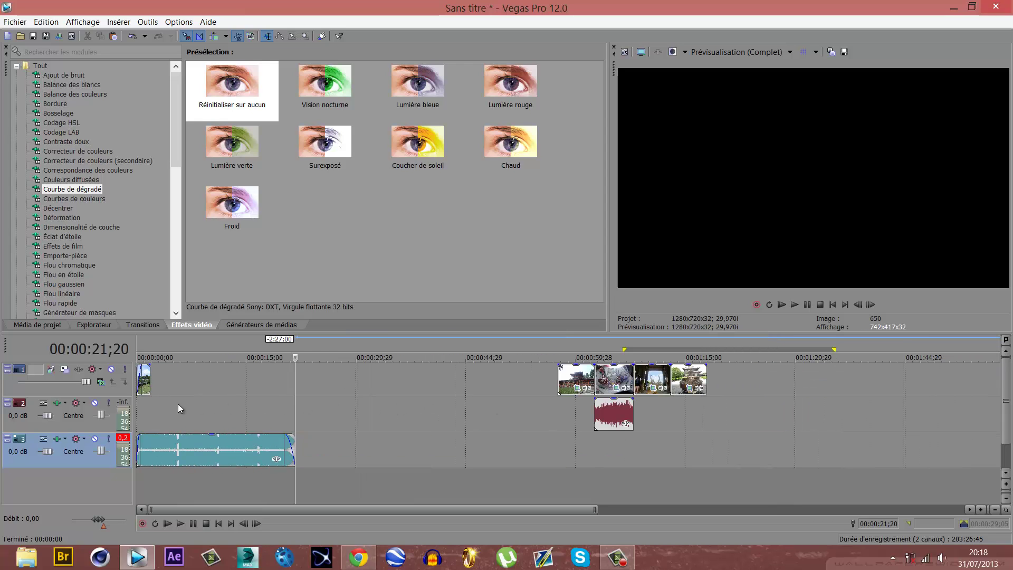
{"action": "left_click", "coordinate": [139, 404]}
{"action": "key", "text": "space"}
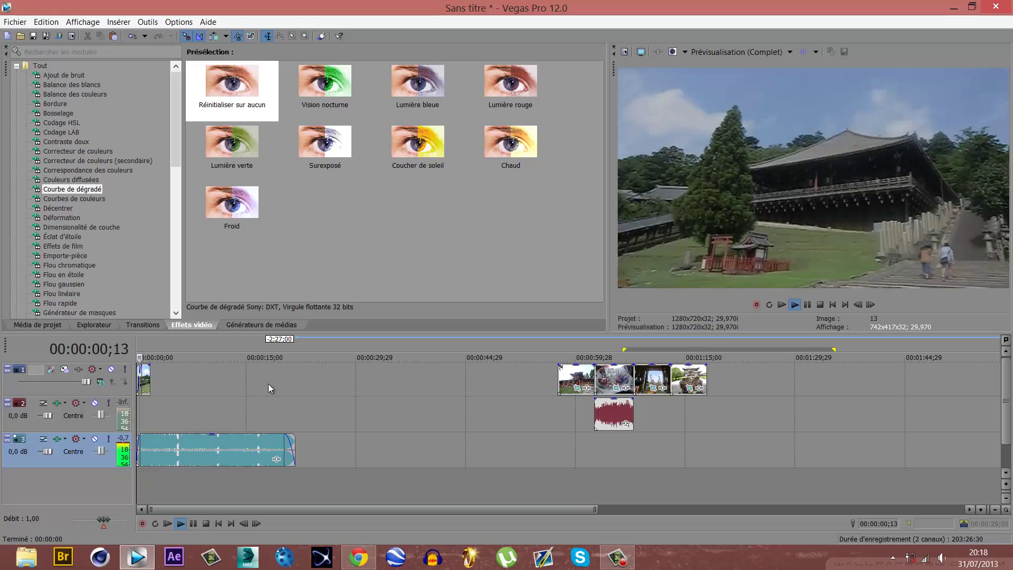
{"action": "scroll", "coordinate": [347, 387], "scroll_direction": "up", "scroll_amount": 1}
{"action": "key", "text": "Return"}
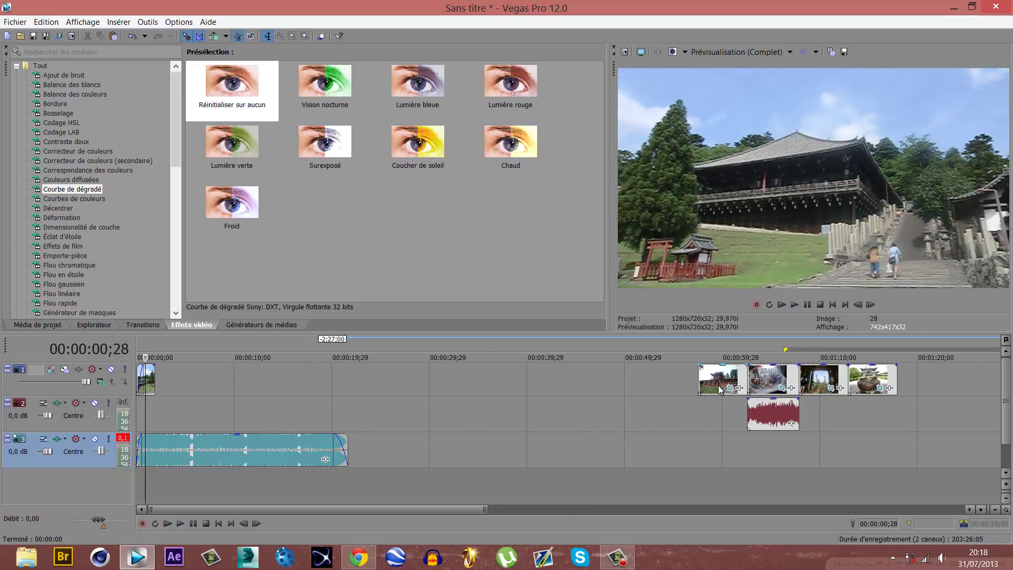
Move the first temple photo (CIMG2537) up the timeline after the opening clip so it starts at 00:00:03;01.
{"action": "left_click_drag", "start_coordinate": [721, 390], "coordinate": [180, 385]}
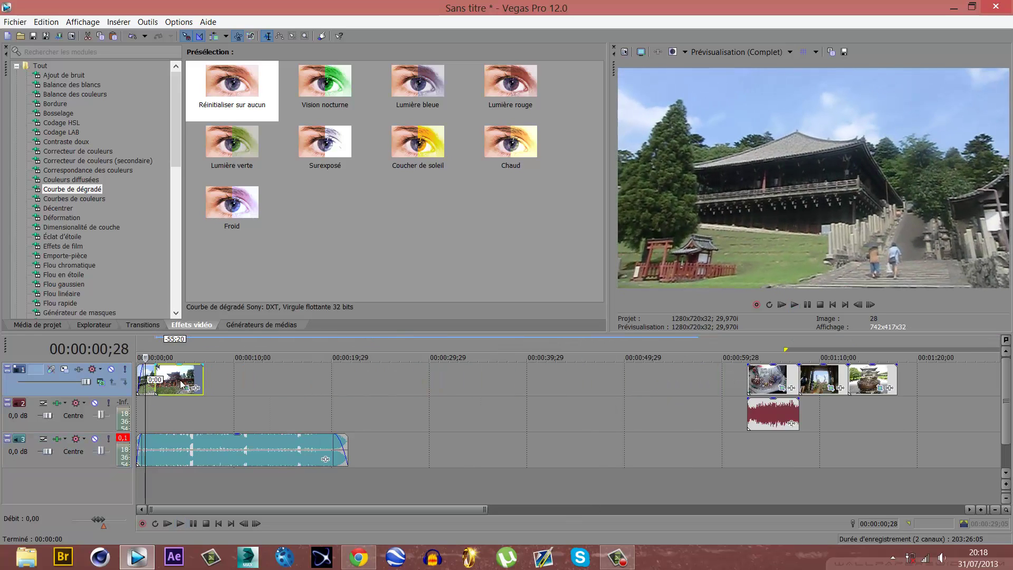
{"action": "left_click", "coordinate": [159, 390]}
{"action": "scroll", "coordinate": [218, 387], "scroll_direction": "up", "scroll_amount": 6}
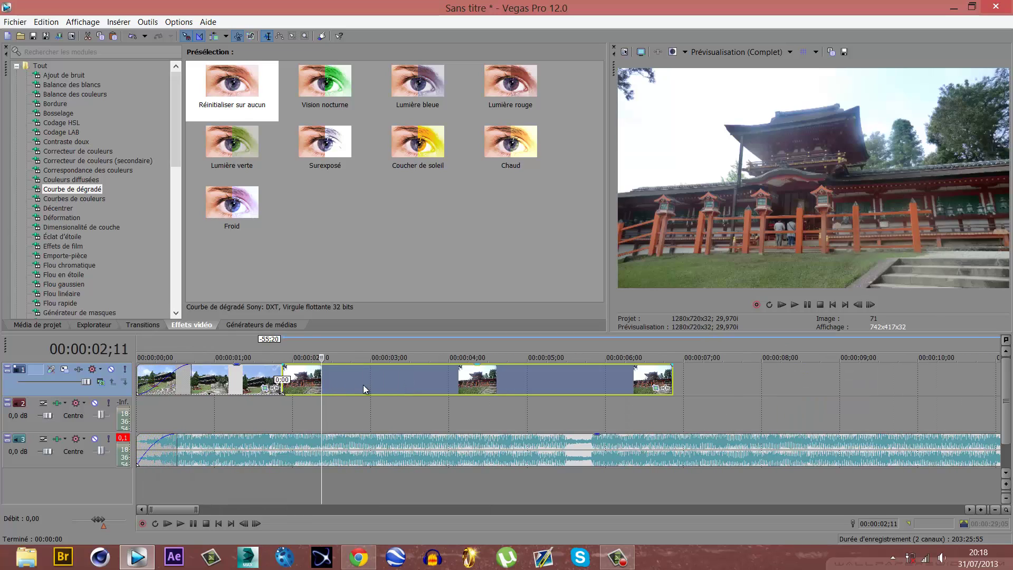
{"action": "left_click_drag", "start_coordinate": [361, 385], "coordinate": [449, 388]}
{"action": "left_click", "coordinate": [376, 385]}
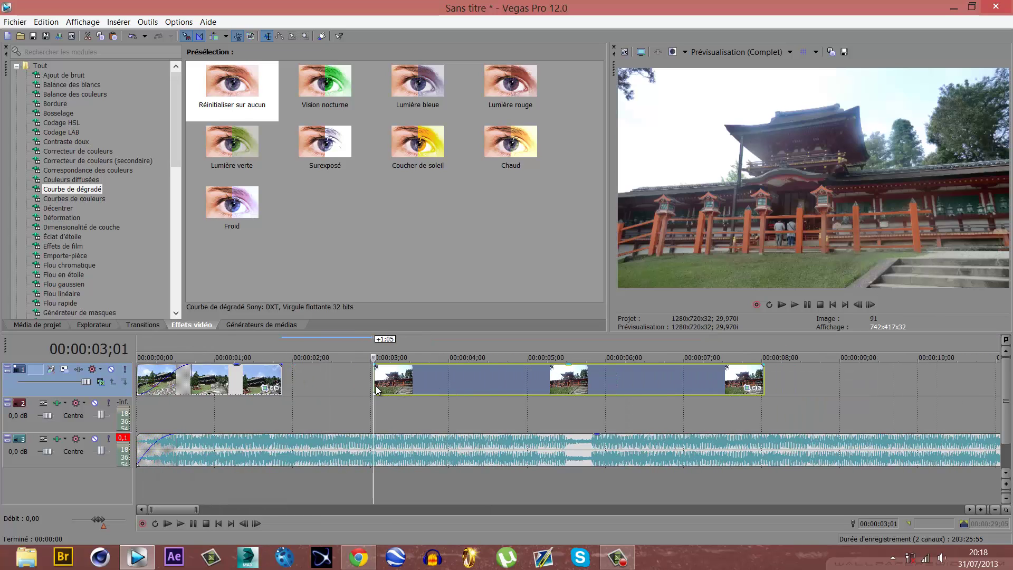
Play the start of the temple photo and check how it looks at several points.
{"action": "key", "text": "space"}
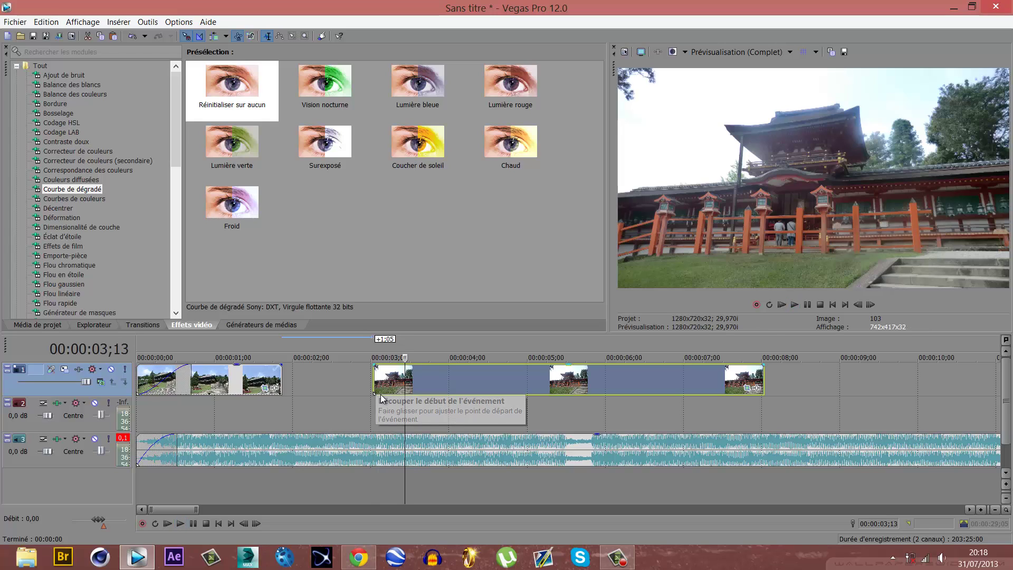
{"action": "scroll", "coordinate": [381, 394], "scroll_direction": "down", "scroll_amount": 3}
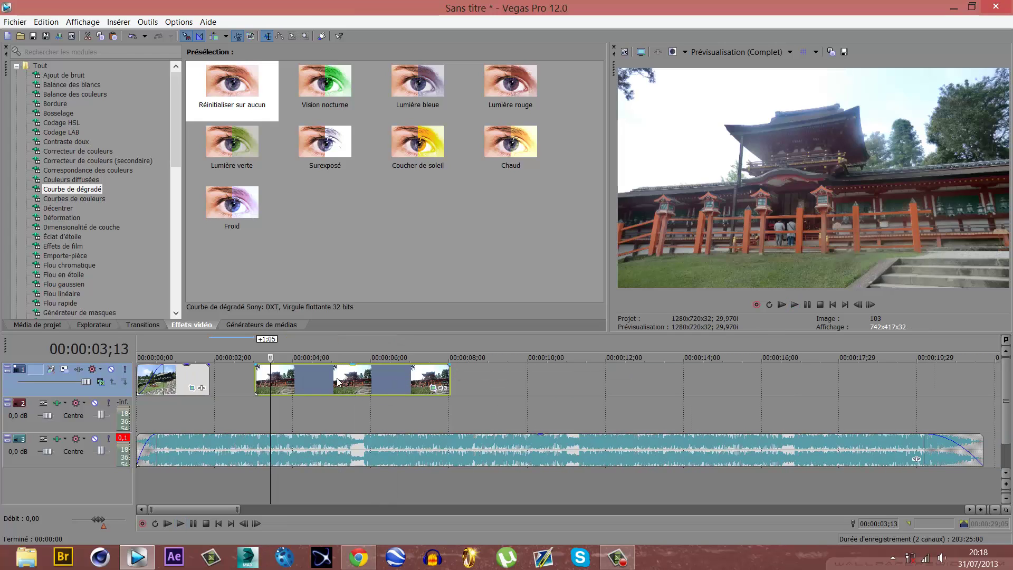
{"action": "key", "text": "space"}
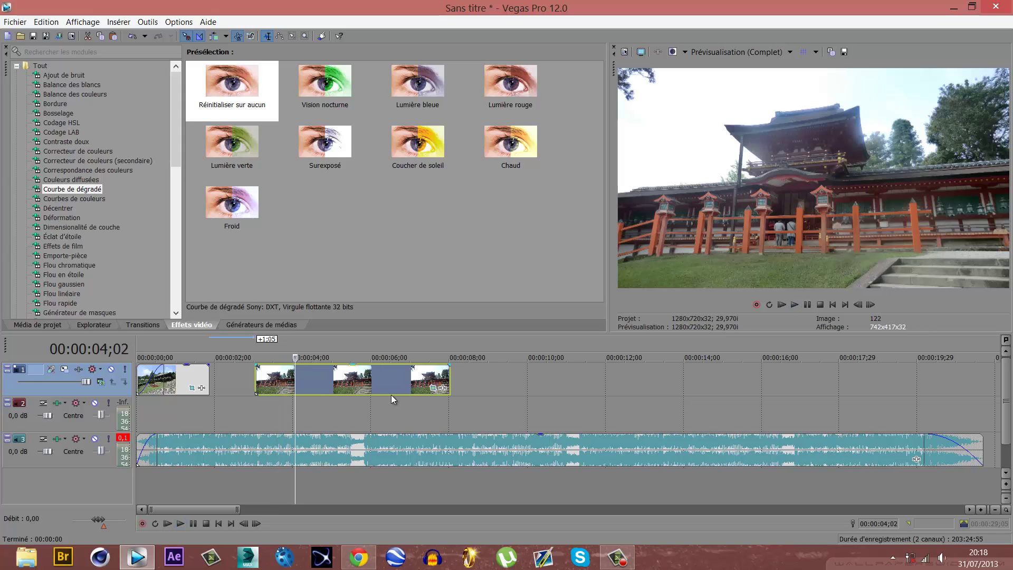
{"action": "left_click", "coordinate": [392, 392]}
{"action": "left_click", "coordinate": [312, 391]}
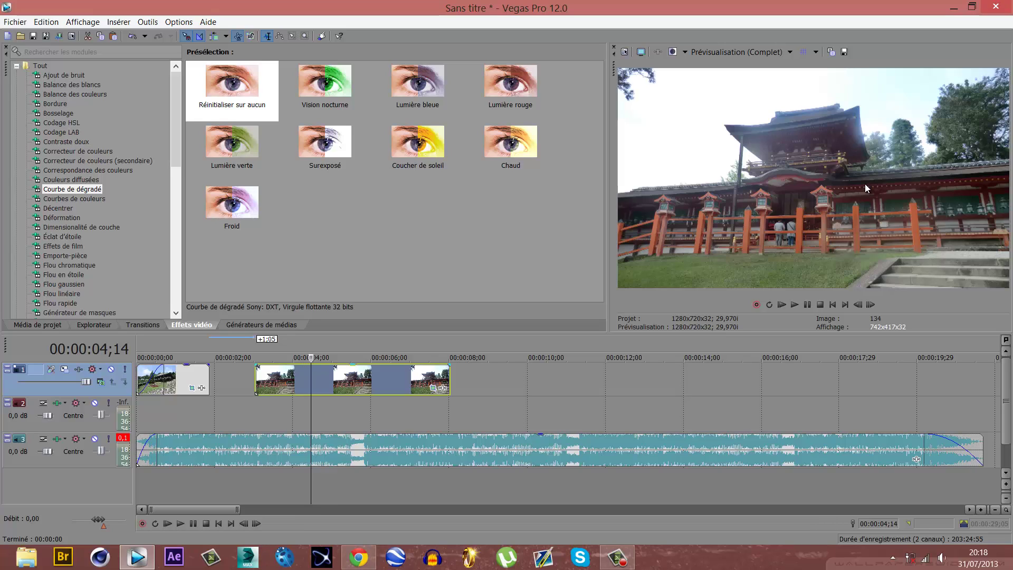
{"action": "left_click", "coordinate": [434, 389]}
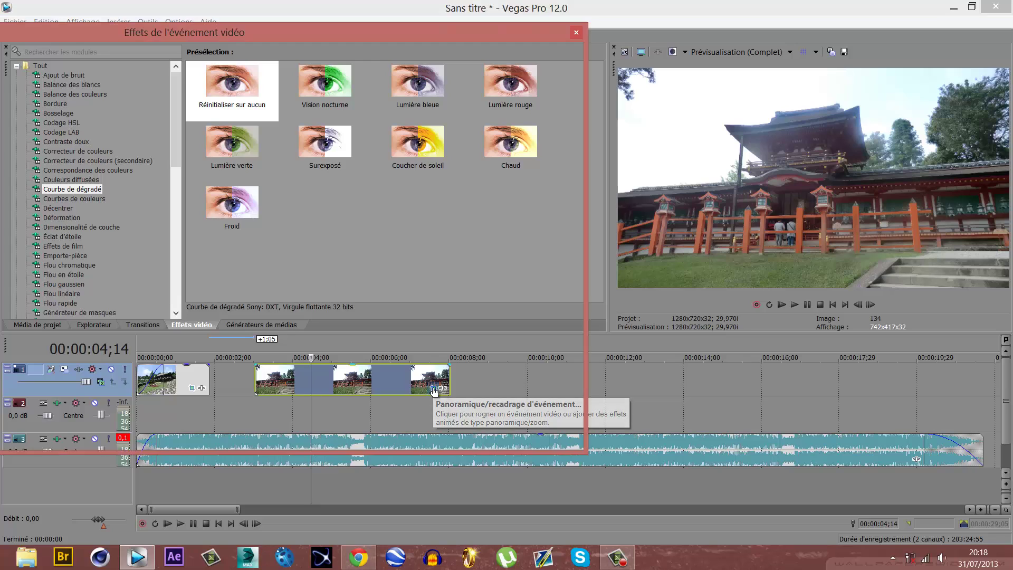
{"action": "left_click_drag", "start_coordinate": [495, 35], "coordinate": [585, 43]}
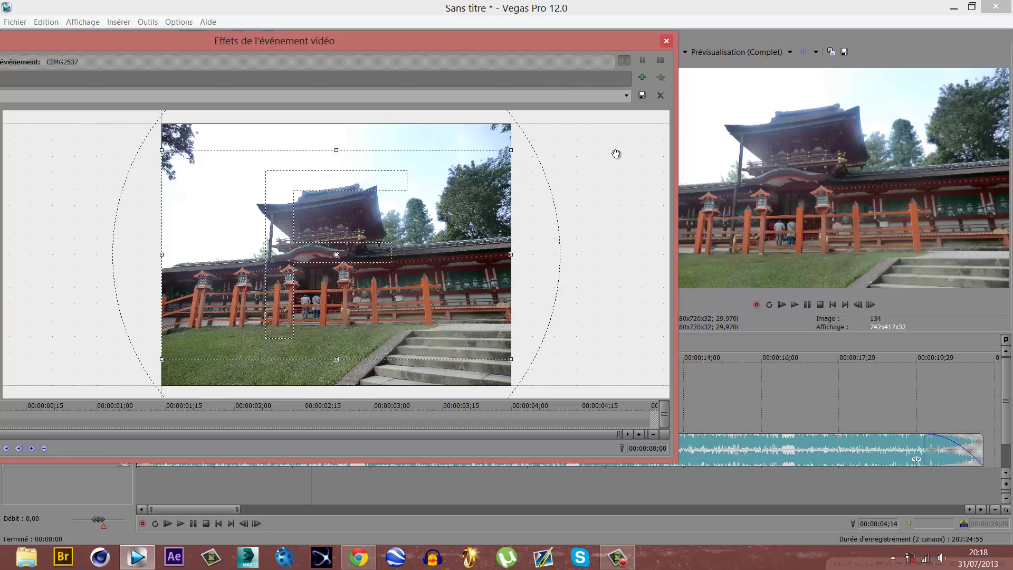
{"action": "left_click", "coordinate": [665, 41]}
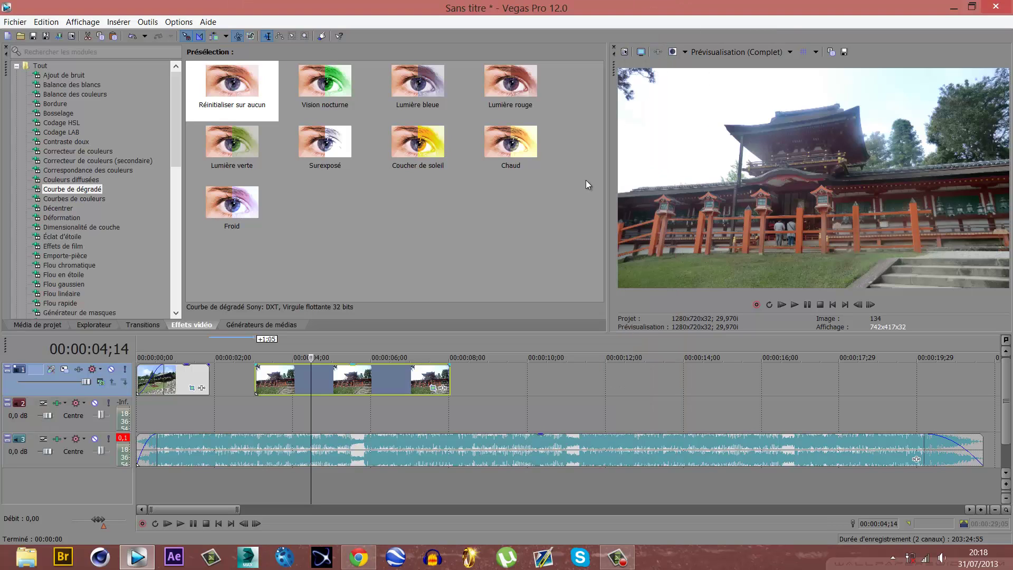
In the temple photo's pan/crop at 00:00:00;00, shrink and tilt the frame to width 3 000,5, height 1 796,9 and angle 4,6.
{"action": "left_click", "coordinate": [257, 385]}
{"action": "left_click", "coordinate": [433, 389]}
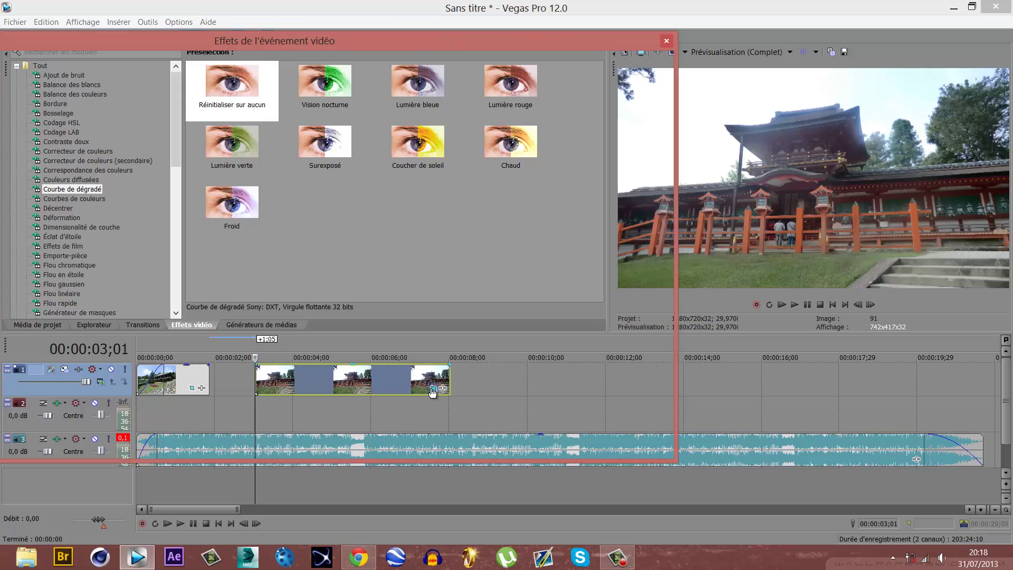
{"action": "left_click_drag", "start_coordinate": [414, 47], "coordinate": [511, 49]}
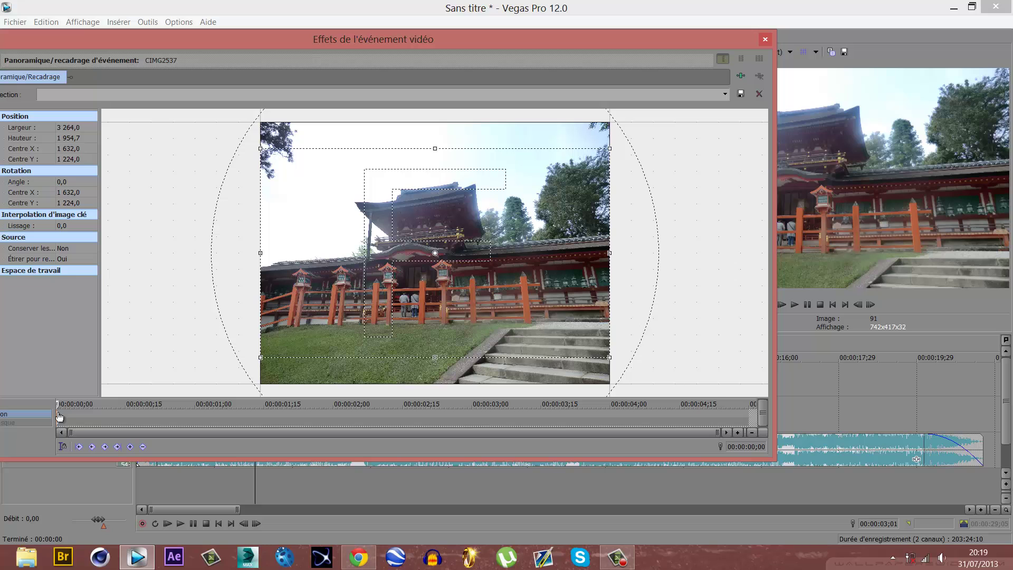
{"action": "double_click", "coordinate": [188, 36]}
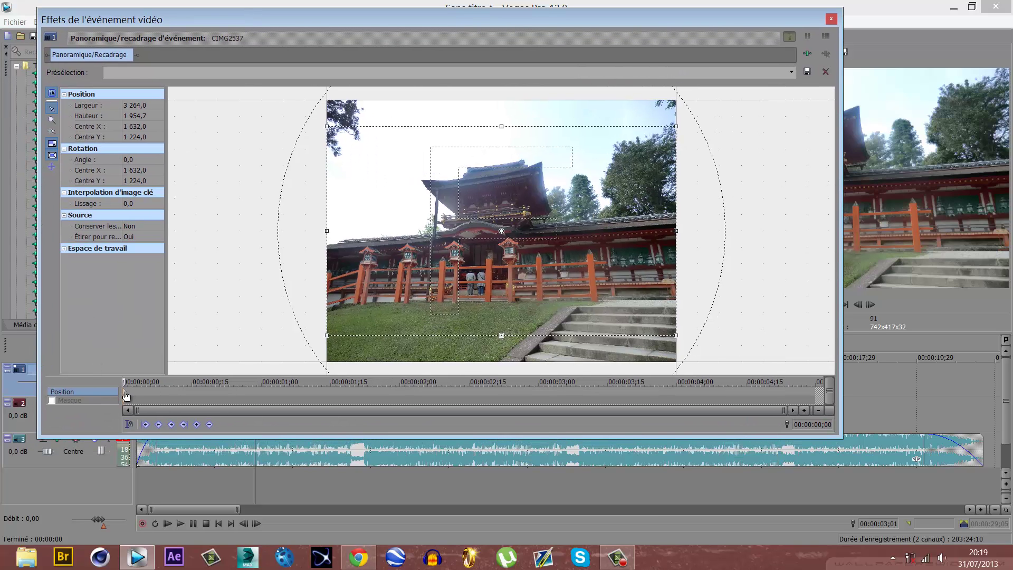
{"action": "left_click_drag", "start_coordinate": [413, 21], "coordinate": [314, 43]}
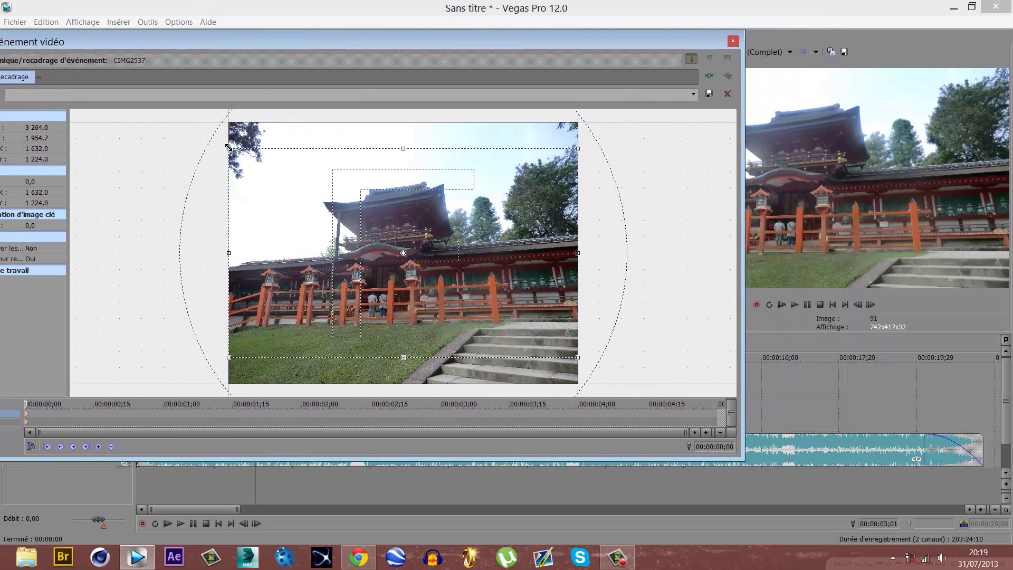
{"action": "left_click_drag", "start_coordinate": [229, 148], "coordinate": [317, 152]}
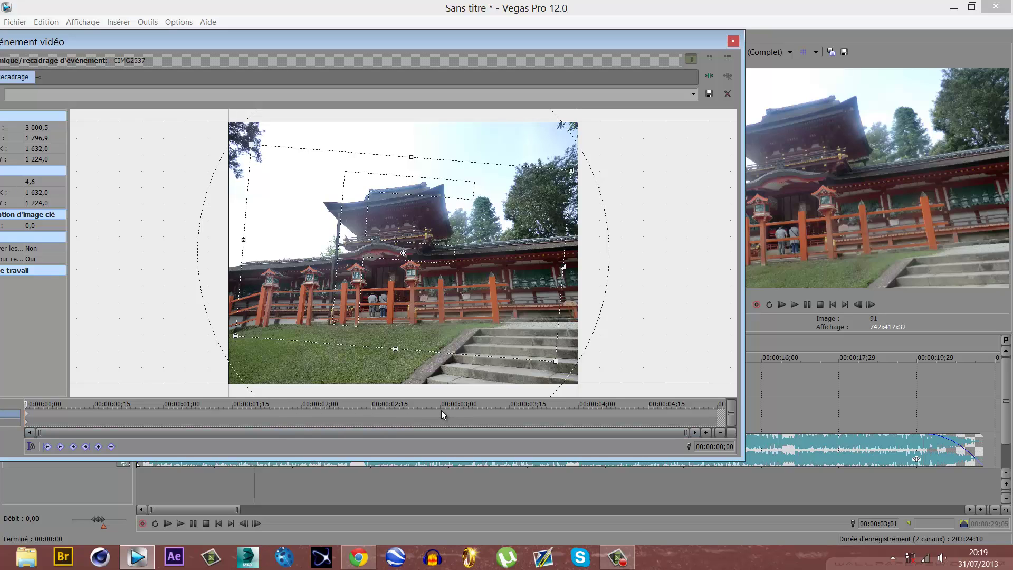
Add a pan/crop keyframe at 00:00:03;00 with width 3 260,1, height 1 952,4 and angle -0,2, and close the effect window.
{"action": "right_click", "coordinate": [426, 260]}
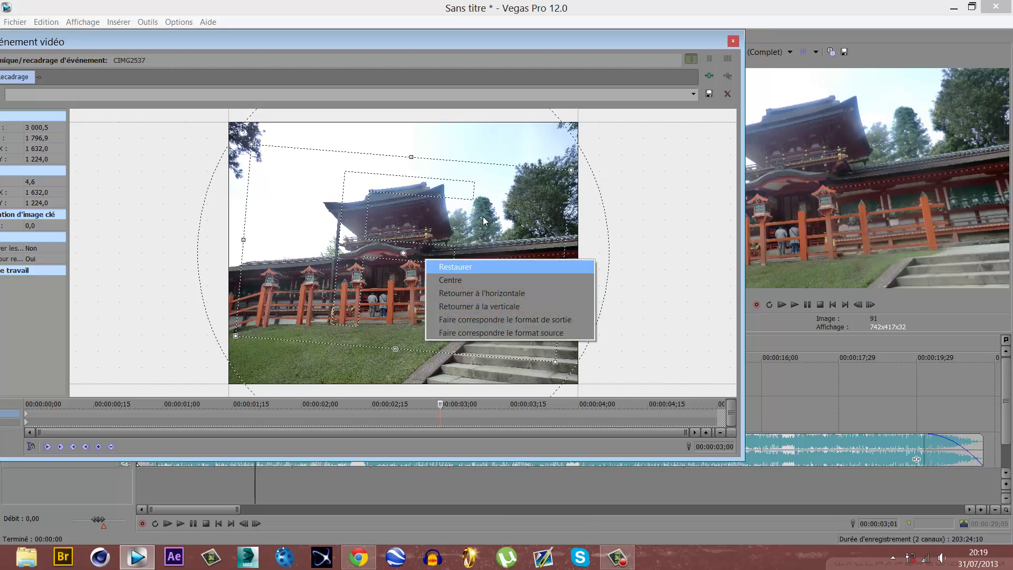
{"action": "left_click", "coordinate": [486, 150]}
{"action": "left_click_drag", "start_coordinate": [533, 154], "coordinate": [588, 152]}
{"action": "left_click_drag", "start_coordinate": [589, 151], "coordinate": [602, 149]}
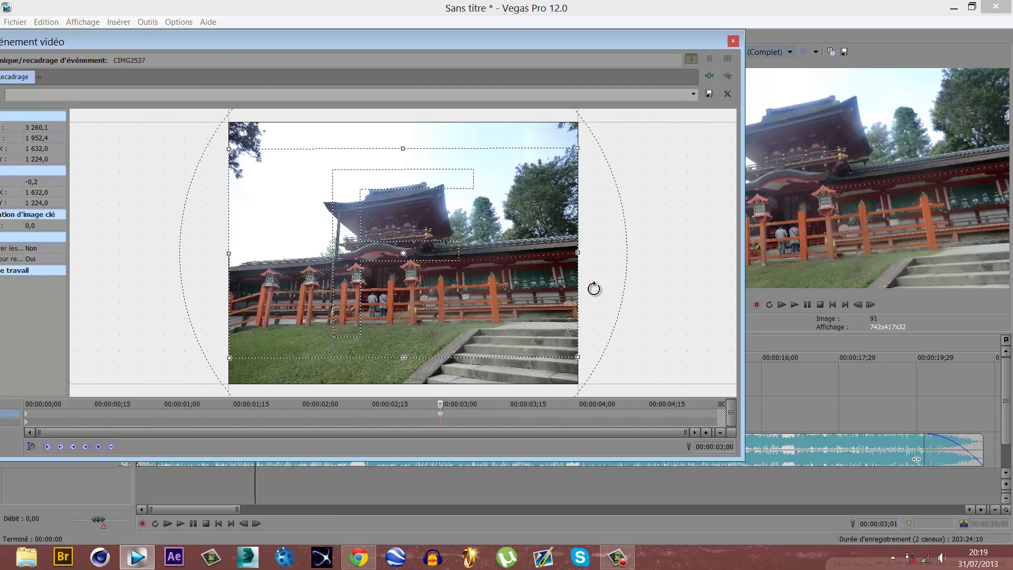
{"action": "left_click", "coordinate": [732, 41]}
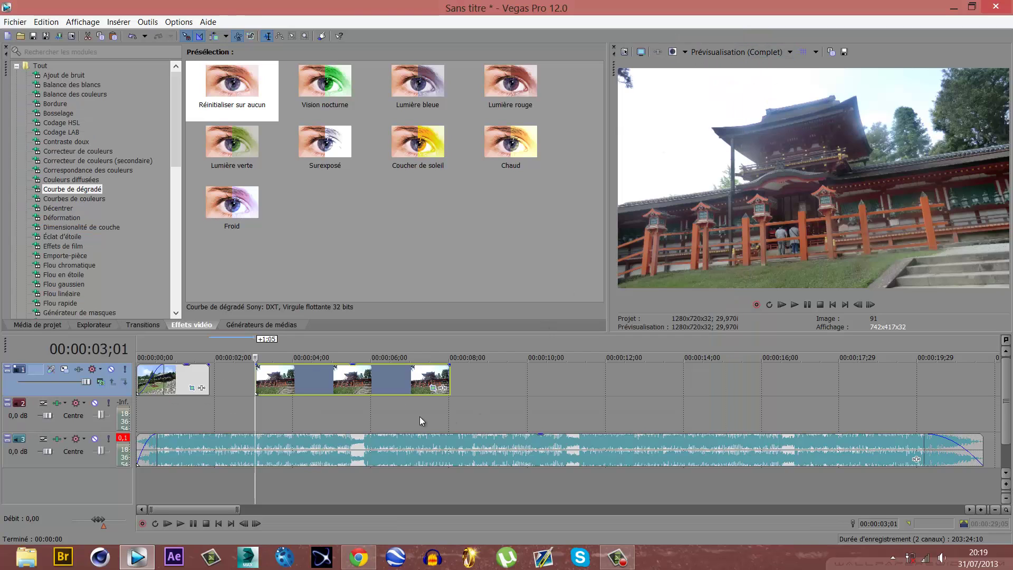
Play the temple photo from its start to check the zoom and rotation animation.
{"action": "key", "text": "space"}
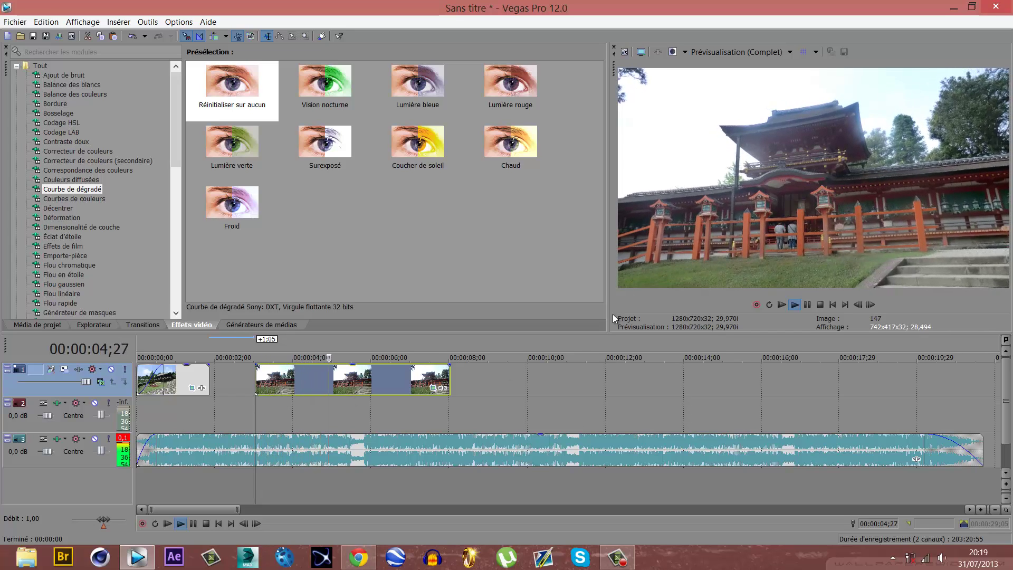
{"action": "key", "text": "space"}
{"action": "scroll", "coordinate": [280, 383], "scroll_direction": "up", "scroll_amount": 3}
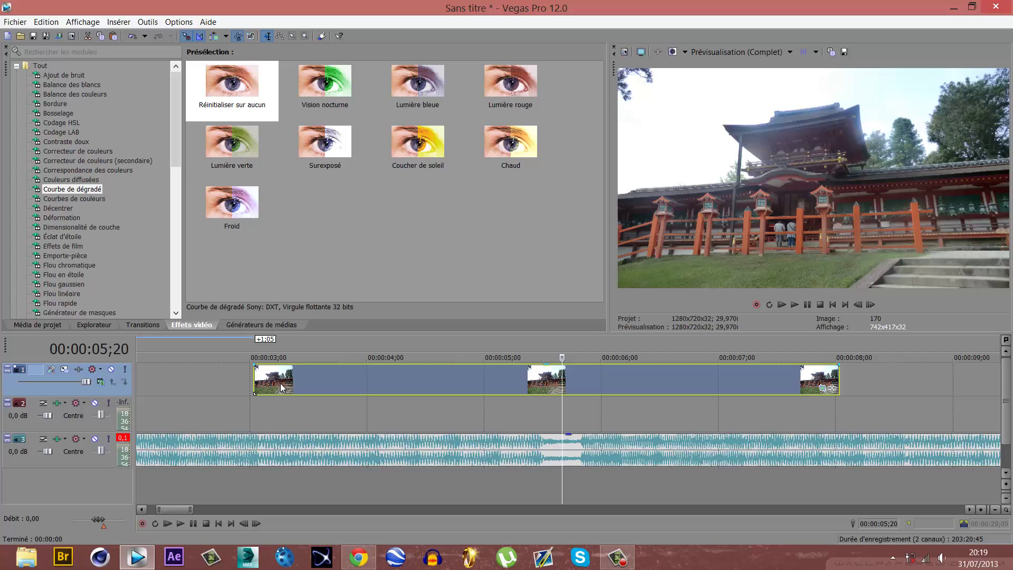
{"action": "left_click", "coordinate": [253, 390]}
{"action": "key", "text": "space"}
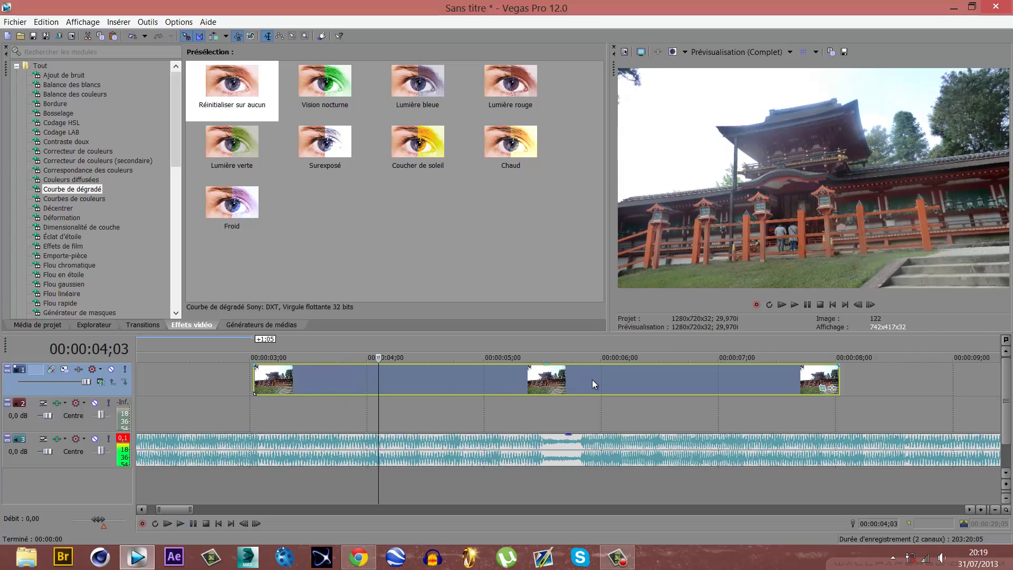
{"action": "key", "text": "space"}
Split the temple photo at 00:00:06;01 and delete the part after the cut.
{"action": "left_click", "coordinate": [597, 378]}
{"action": "scroll", "coordinate": [597, 379], "scroll_direction": "down", "scroll_amount": 3}
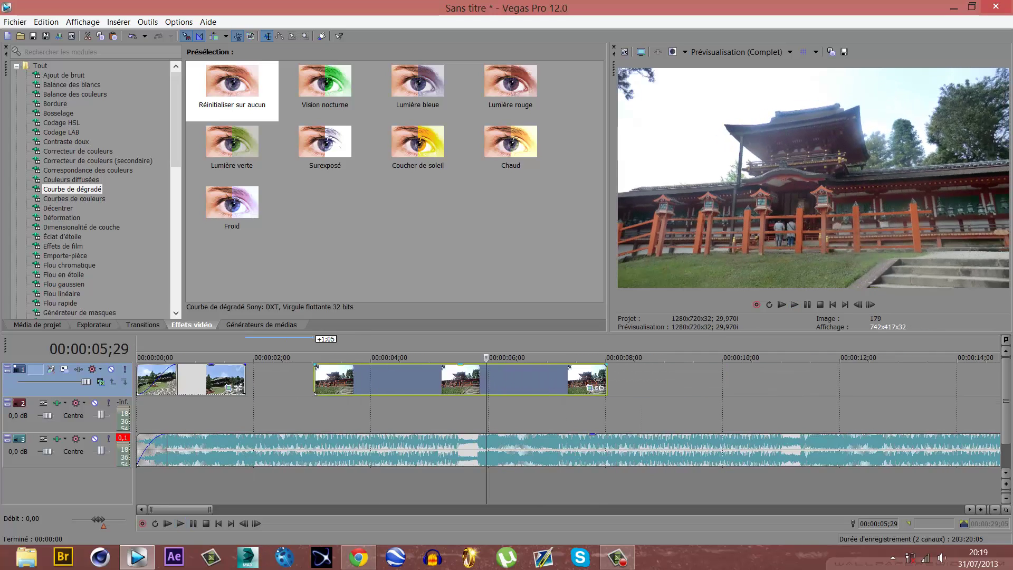
{"action": "key", "text": "Right"}
{"action": "key", "text": "Right"}
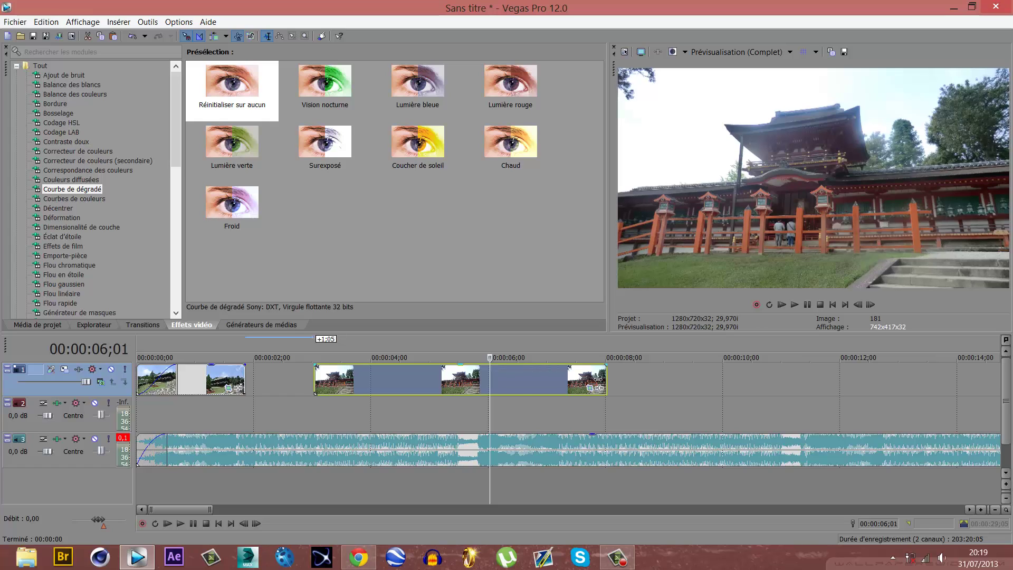
{"action": "key", "text": "s"}
{"action": "key", "text": "Delete"}
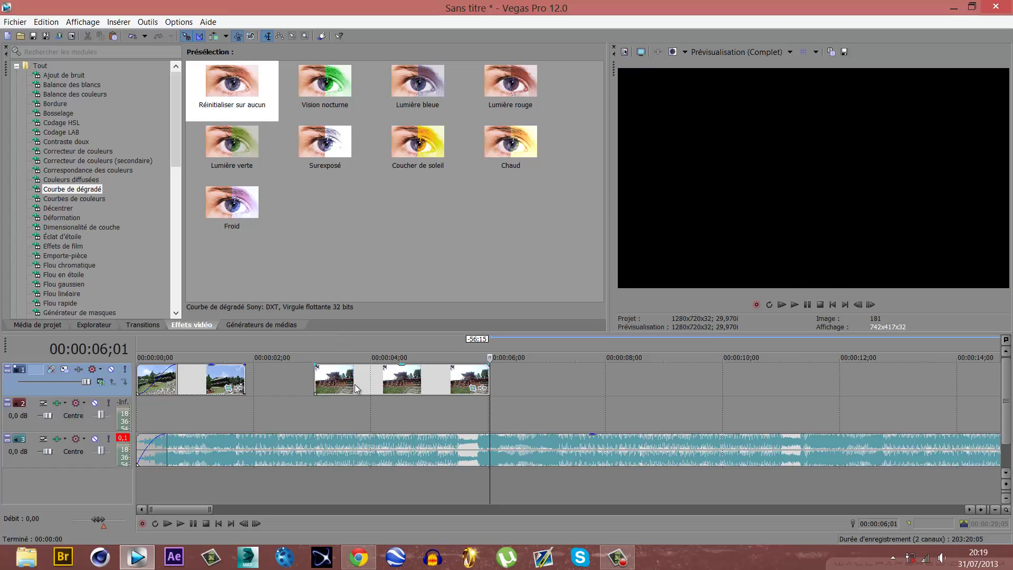
Play the trimmed temple photo from its start to check its ending against the music.
{"action": "left_click", "coordinate": [315, 395]}
{"action": "key", "text": "space"}
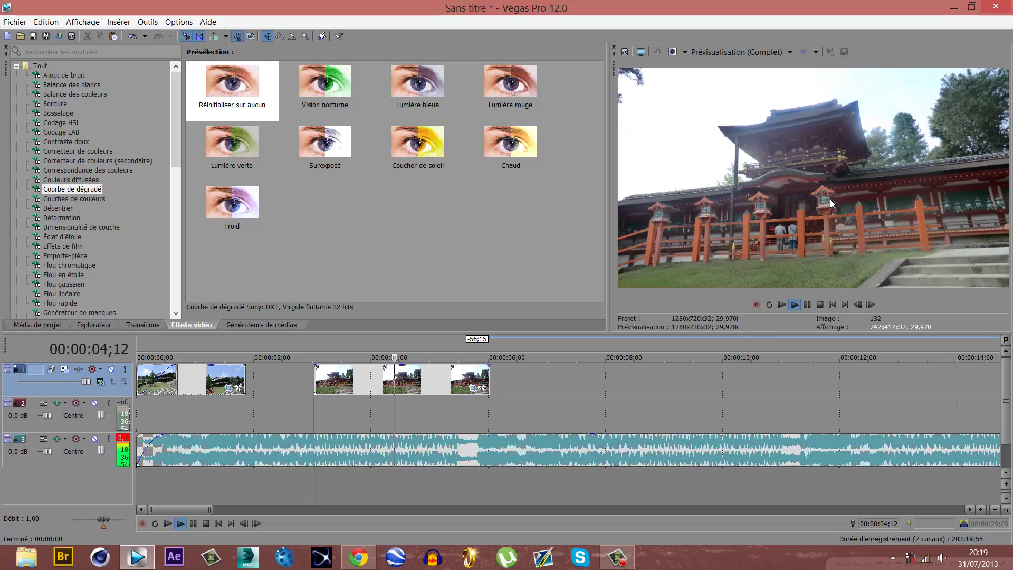
{"action": "key", "text": "Return"}
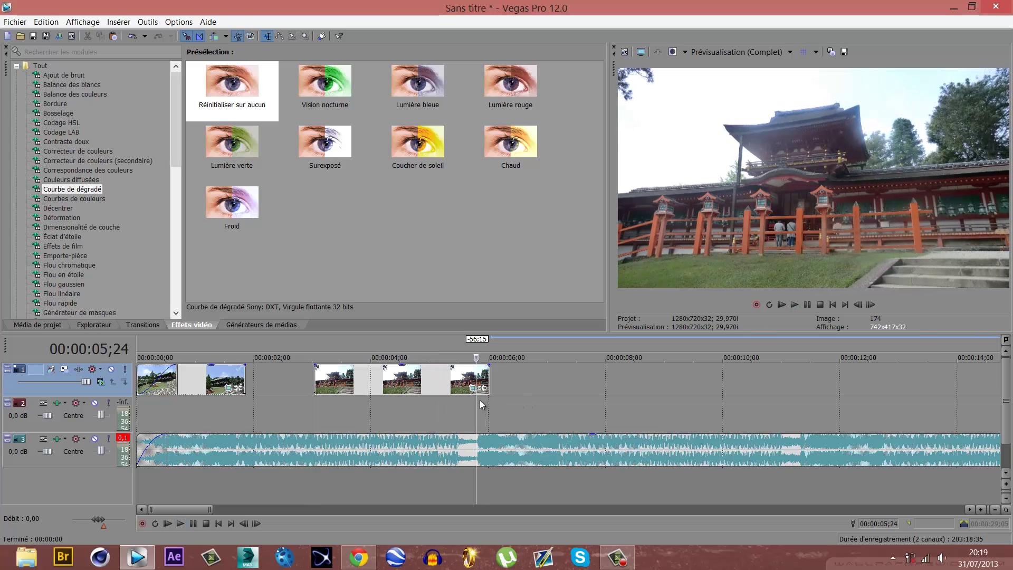
Examine the temple photo's pan/crop keyframe settings and close the effect window.
{"action": "left_click", "coordinate": [468, 388]}
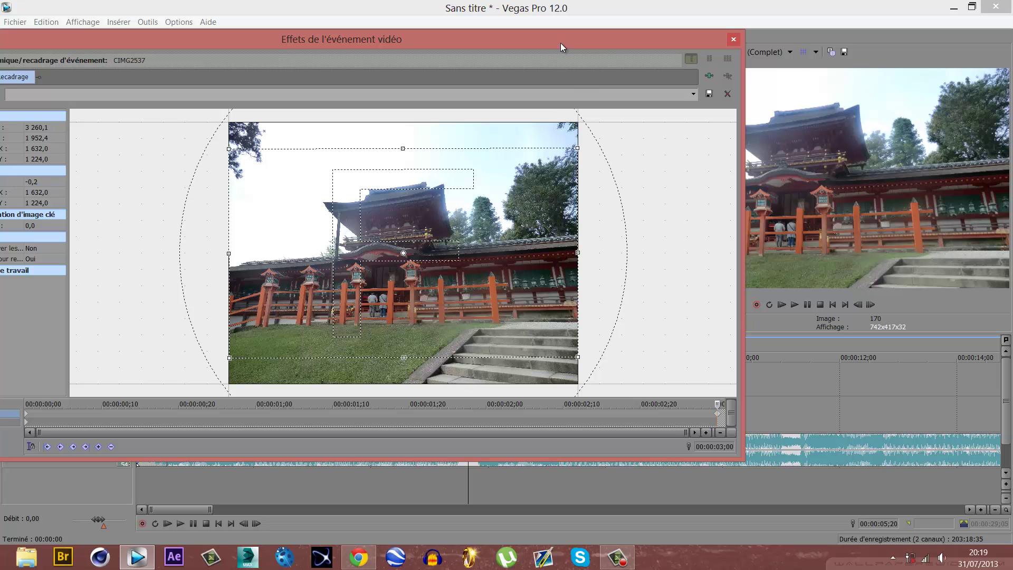
{"action": "left_click_drag", "start_coordinate": [560, 43], "coordinate": [697, 8]}
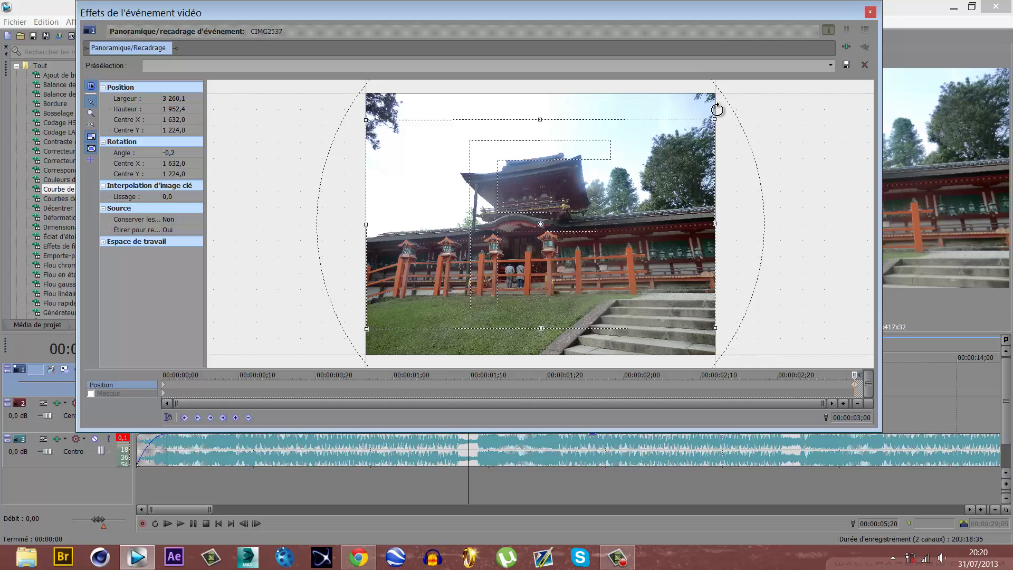
{"action": "left_click", "coordinate": [870, 11]}
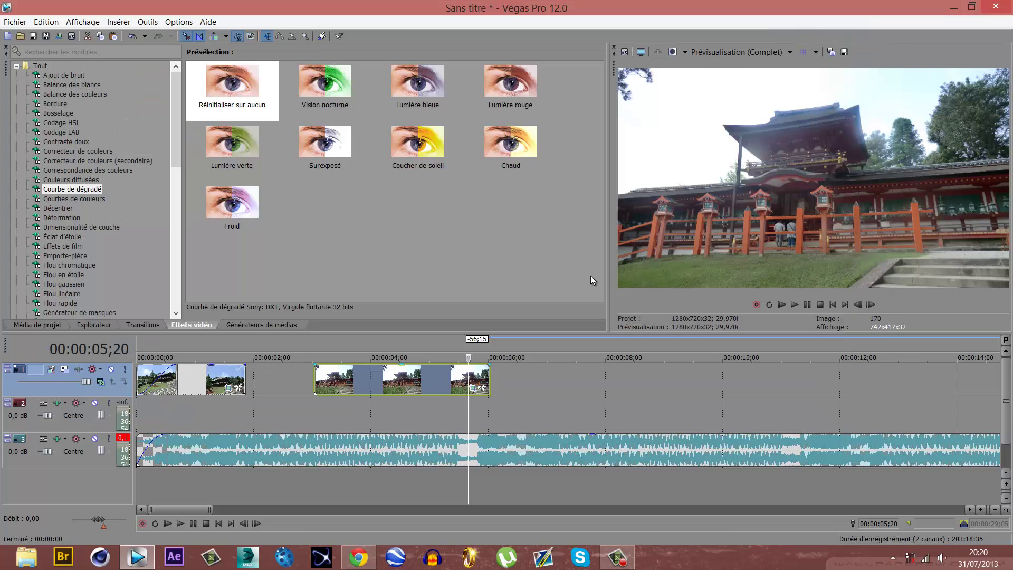
Move the temple photo so its start meets the end of the first clip, leaving no gap or overlap.
{"action": "left_click_drag", "start_coordinate": [368, 381], "coordinate": [259, 400]}
{"action": "scroll", "coordinate": [271, 394], "scroll_direction": "up", "scroll_amount": 2}
{"action": "scroll", "coordinate": [256, 393], "scroll_direction": "down", "scroll_amount": 1}
{"action": "left_click", "coordinate": [259, 400]}
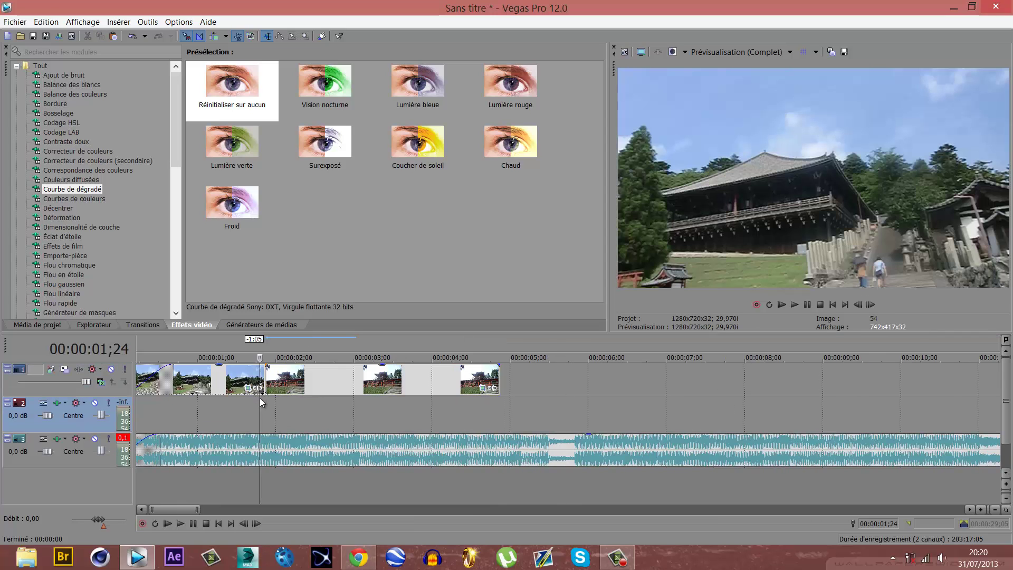
{"action": "scroll", "coordinate": [259, 397], "scroll_direction": "up", "scroll_amount": 3}
{"action": "left_click", "coordinate": [588, 386]}
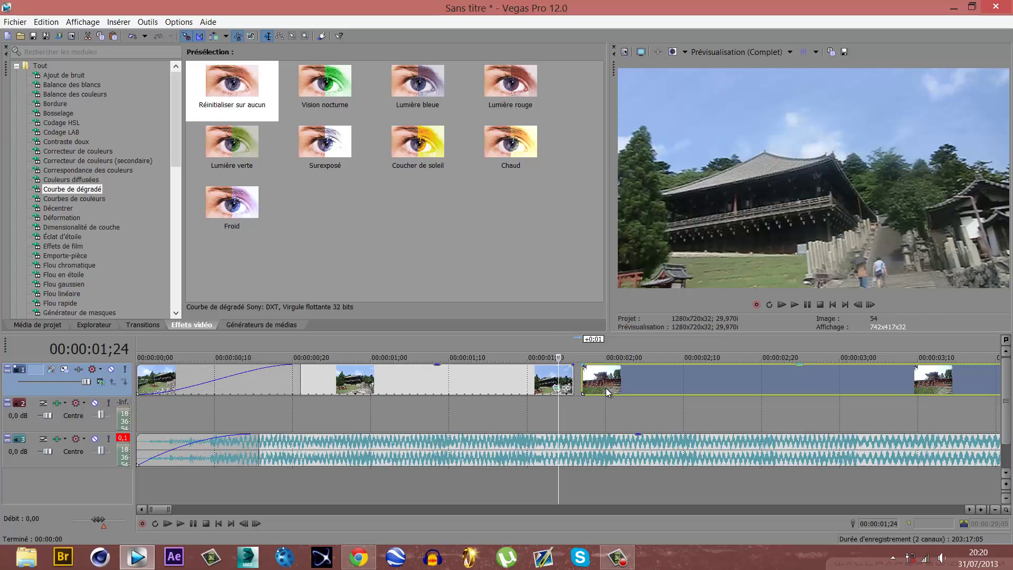
{"action": "left_click_drag", "start_coordinate": [606, 388], "coordinate": [597, 388]}
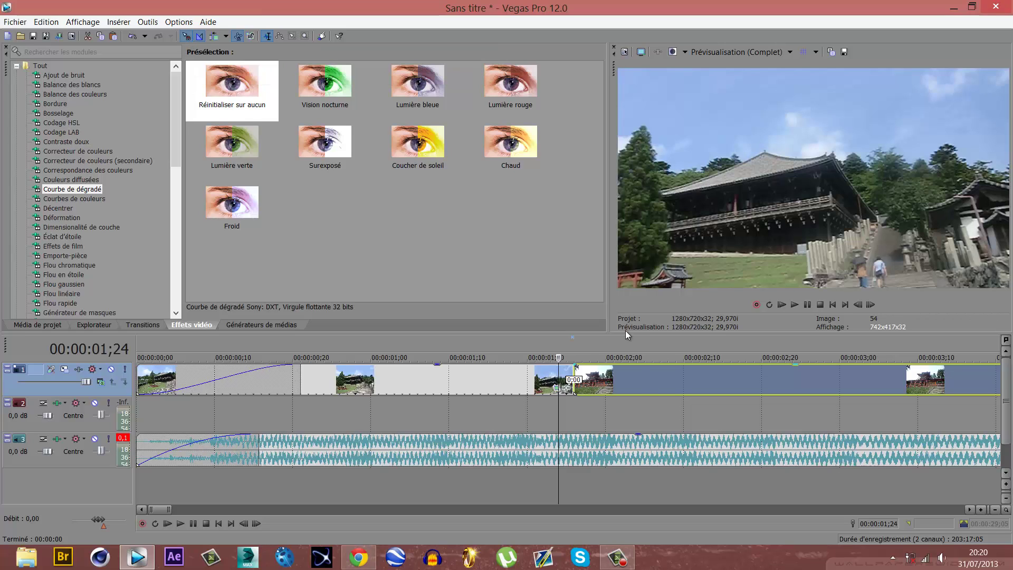
{"action": "mouse_move", "coordinate": [616, 390]}
{"action": "left_mouse_down"}
{"action": "mouse_move", "coordinate": [601, 391]}
{"action": "mouse_move", "coordinate": [628, 388]}
{"action": "left_mouse_up"}
{"action": "scroll", "coordinate": [628, 385], "scroll_direction": "down", "scroll_amount": 1}
{"action": "left_click_drag", "start_coordinate": [509, 384], "coordinate": [495, 382]}
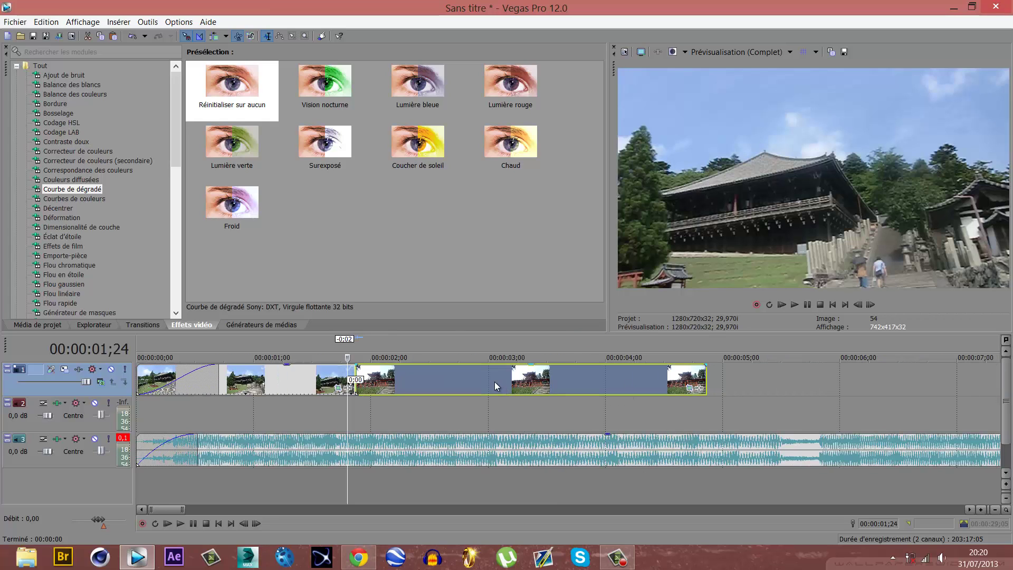
Play the end of the first clip into the temple photo to check the hard cut.
{"action": "left_click", "coordinate": [299, 391]}
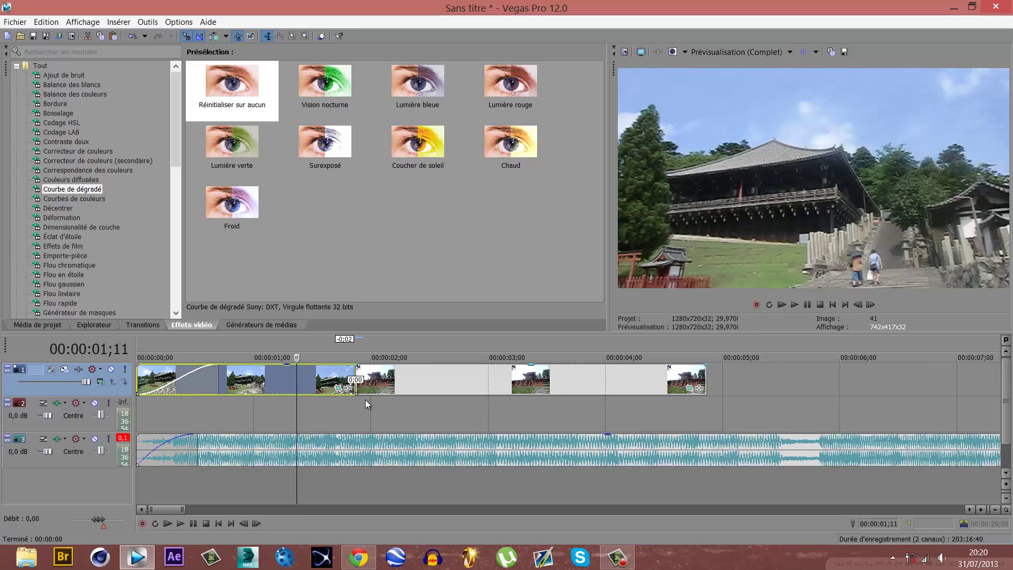
{"action": "key", "text": "space"}
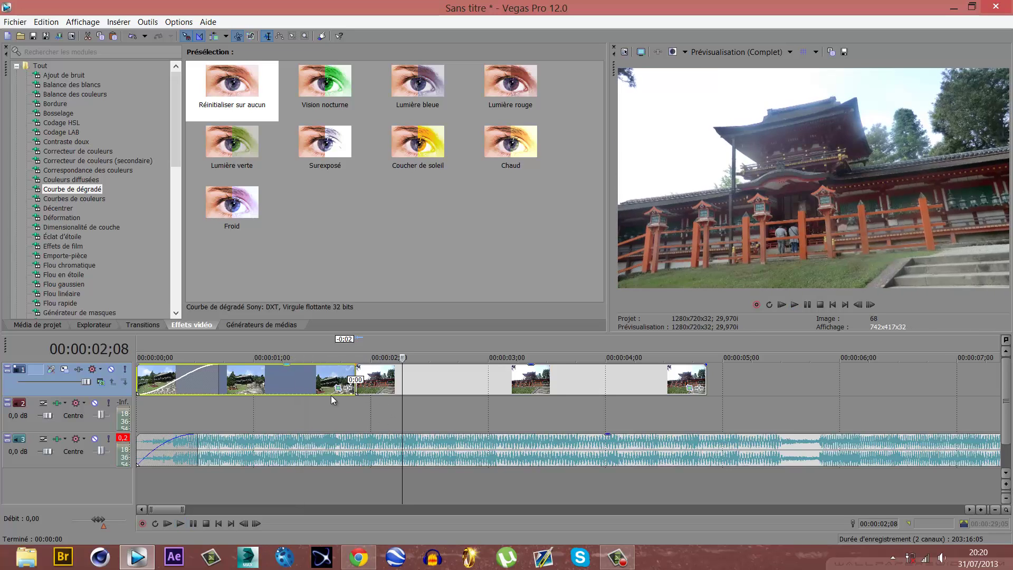
{"action": "left_click", "coordinate": [322, 390]}
{"action": "left_click", "coordinate": [316, 386]}
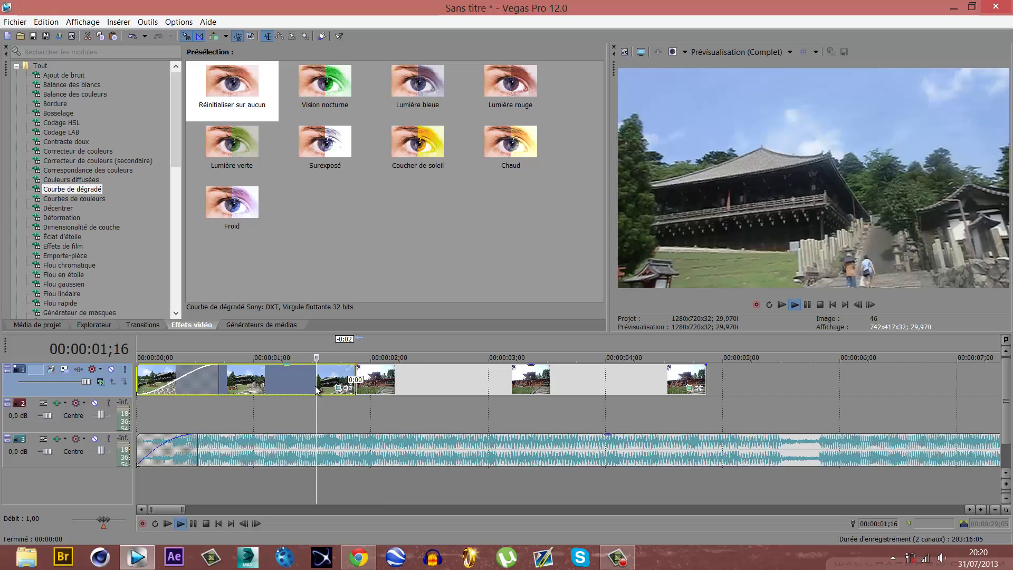
{"action": "left_click", "coordinate": [323, 386]}
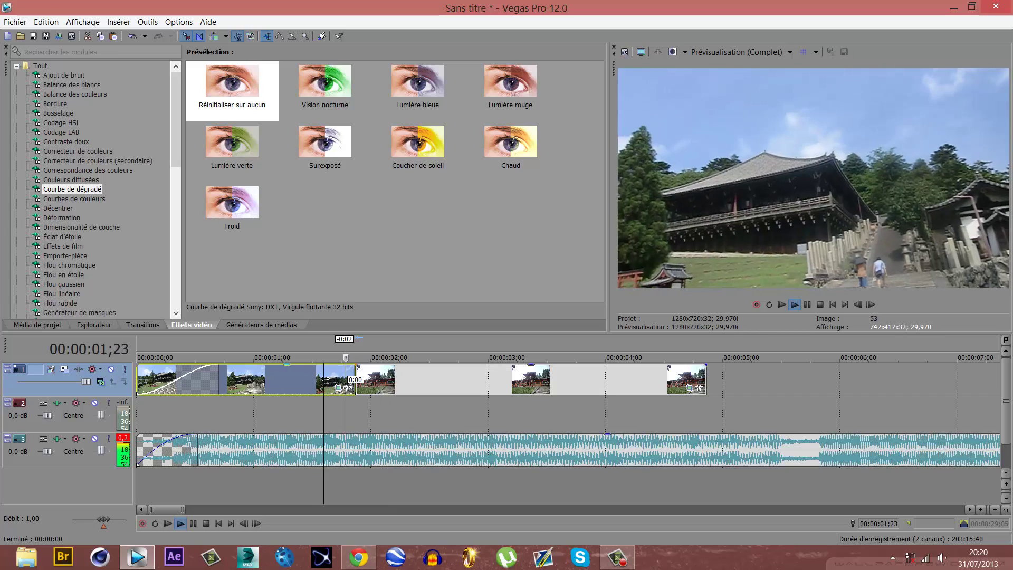
{"action": "key", "text": "Return"}
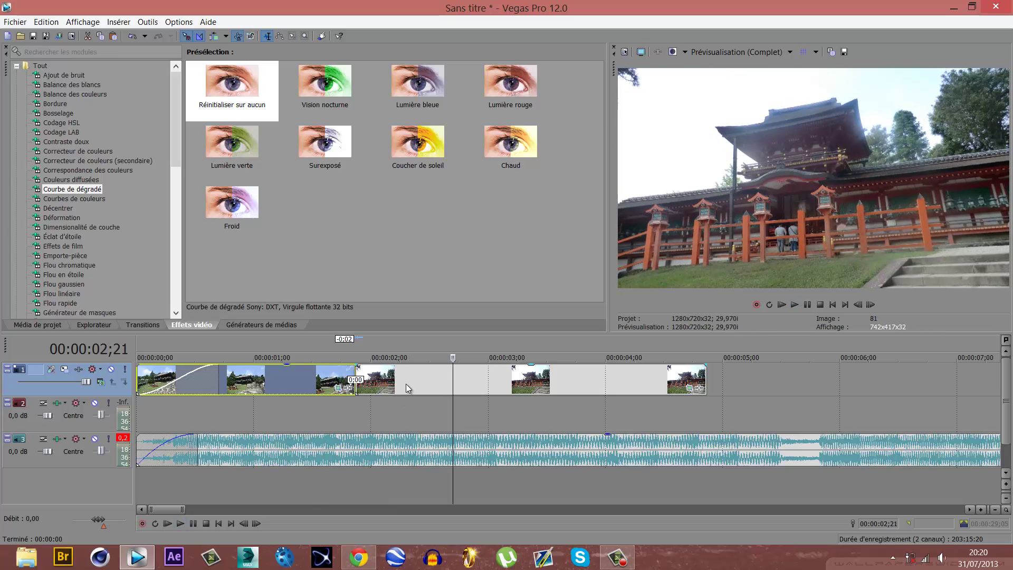
Overlap the temple photo with the end of the first clip by 10 frames and play the resulting crossfade.
{"action": "left_click", "coordinate": [402, 389]}
{"action": "left_click_drag", "start_coordinate": [401, 388], "coordinate": [362, 387]}
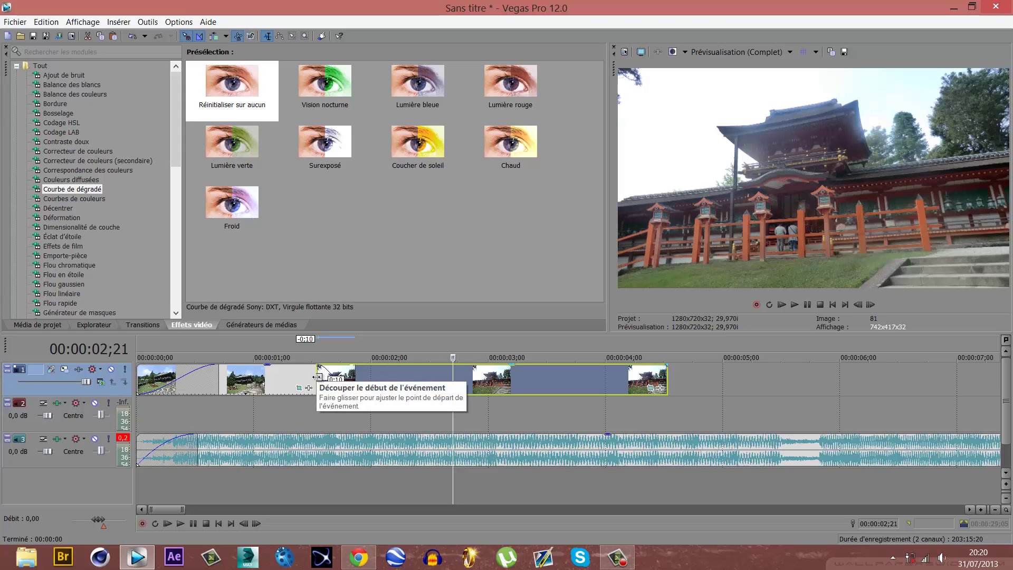
{"action": "left_click", "coordinate": [317, 376]}
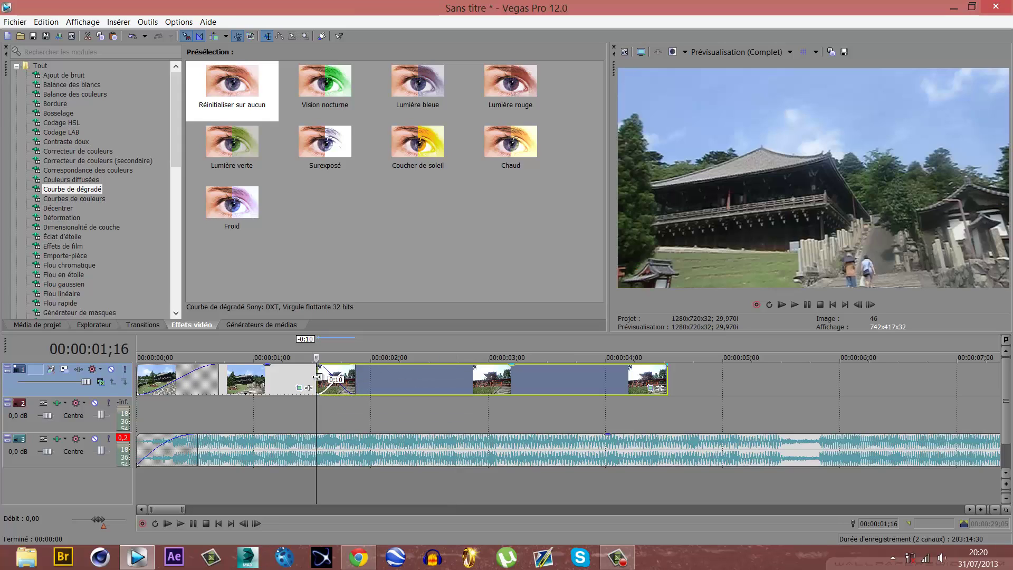
{"action": "key", "text": "space"}
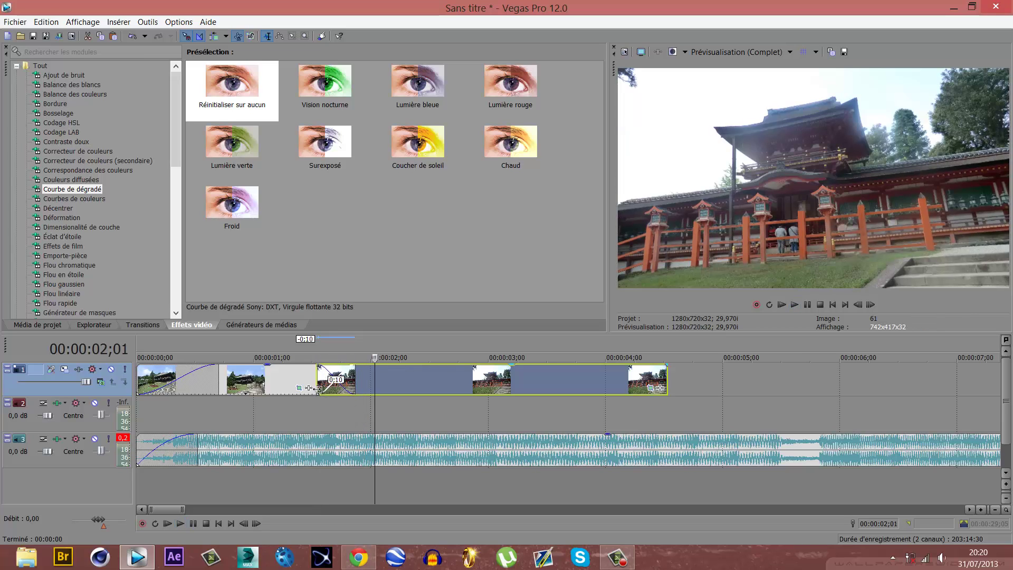
{"action": "key", "text": "space"}
{"action": "key", "text": "space"}
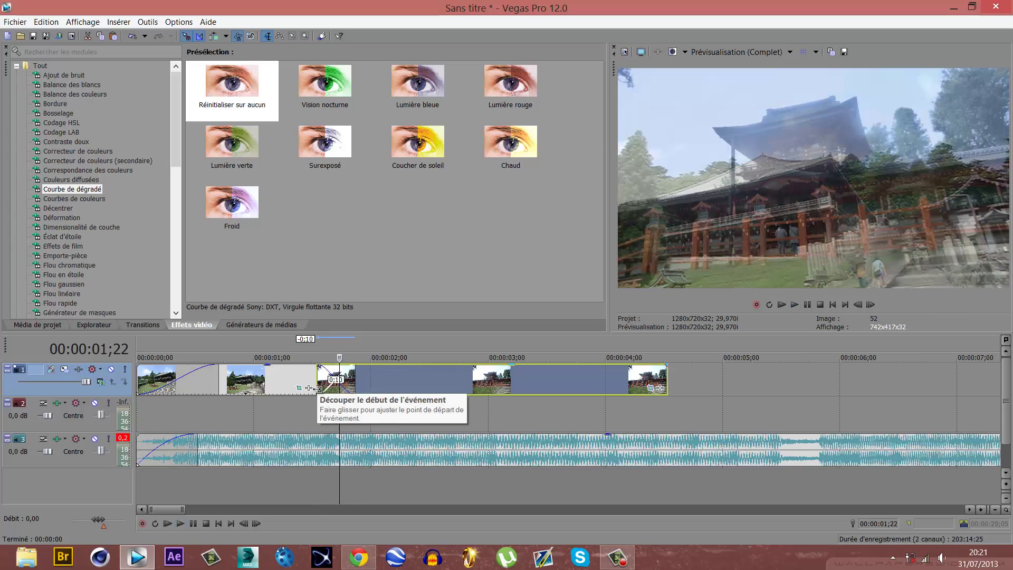
{"action": "key", "text": "space"}
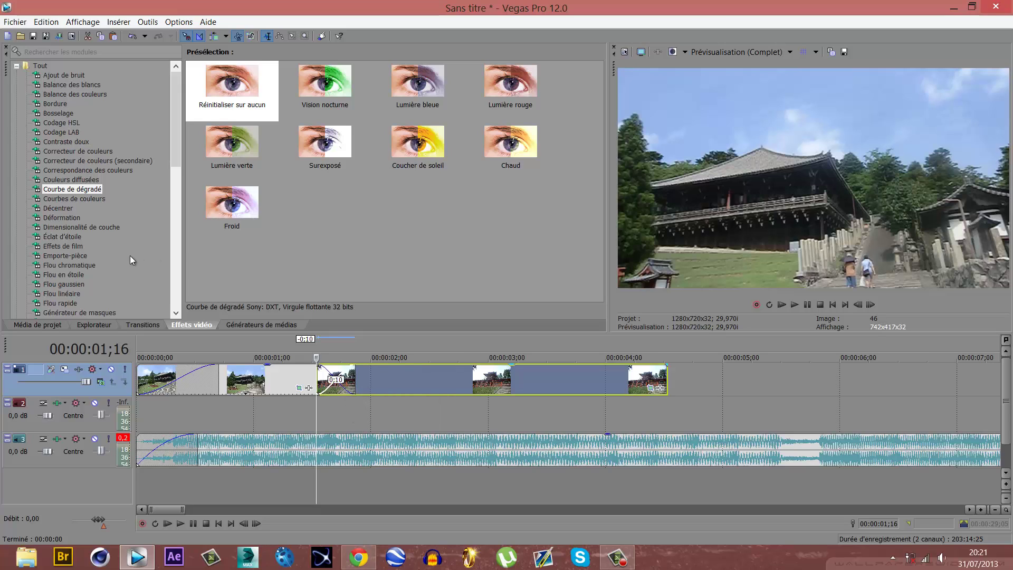
Browse the available transitions and their presets, including Déplacement 3D avant/arrière, Page tournée and Balayage en étoile.
{"action": "left_click", "coordinate": [138, 325]}
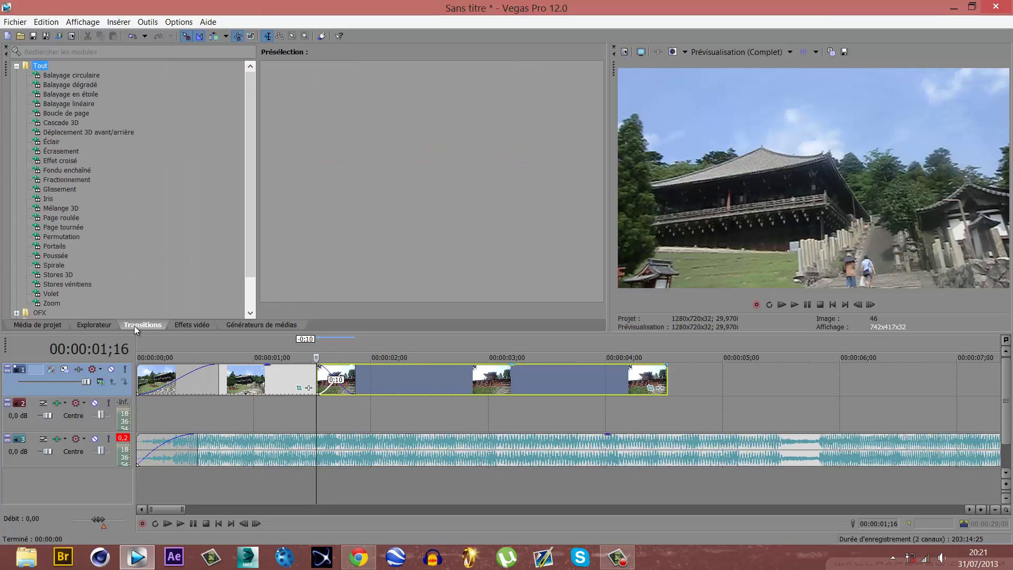
{"action": "left_click", "coordinate": [74, 159]}
{"action": "left_click", "coordinate": [63, 85]}
{"action": "left_click", "coordinate": [77, 131]}
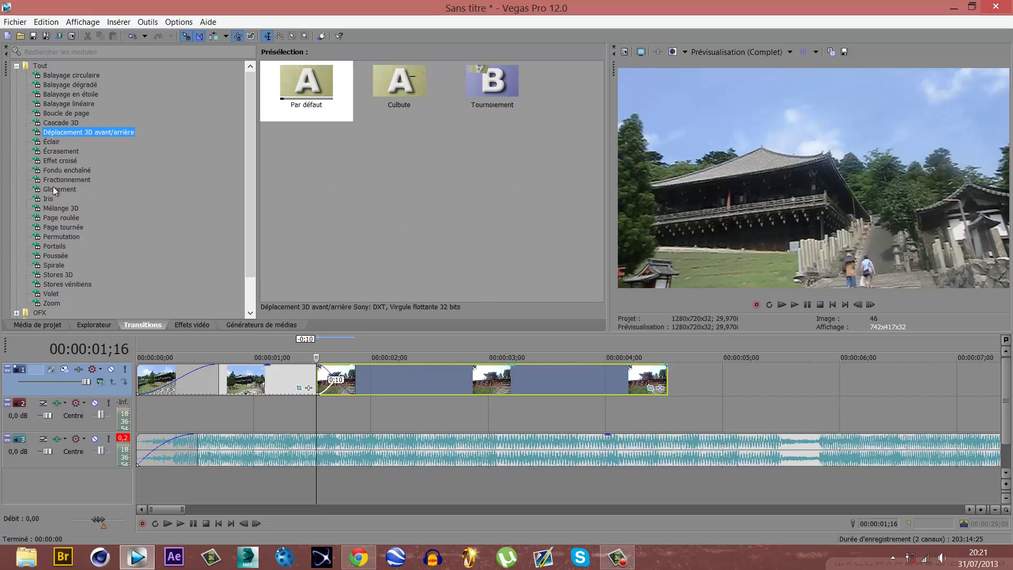
{"action": "left_click", "coordinate": [53, 189]}
{"action": "left_click", "coordinate": [54, 225]}
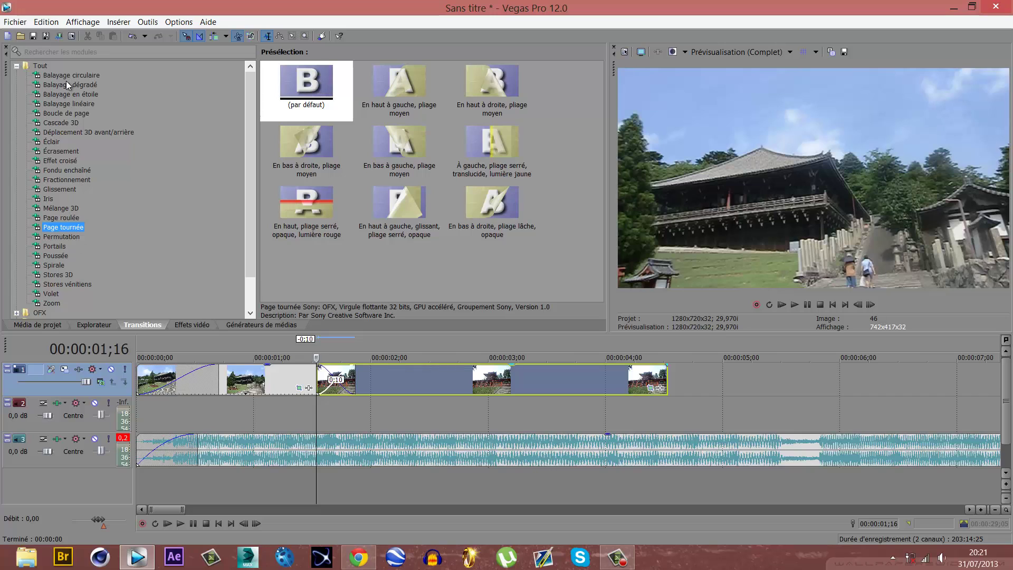
{"action": "left_click", "coordinate": [67, 94]}
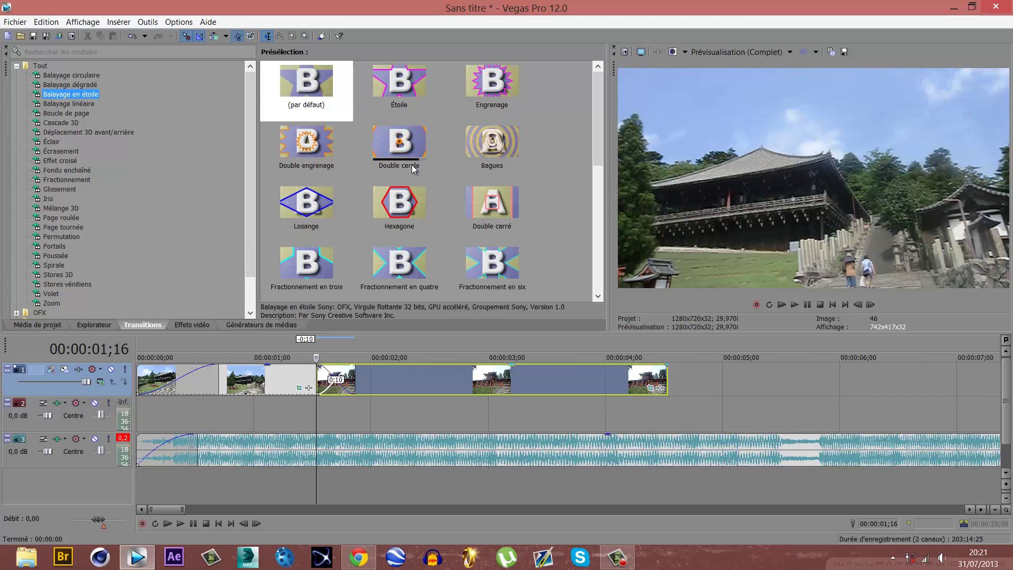
{"action": "scroll", "coordinate": [64, 87], "scroll_direction": "down", "scroll_amount": 2}
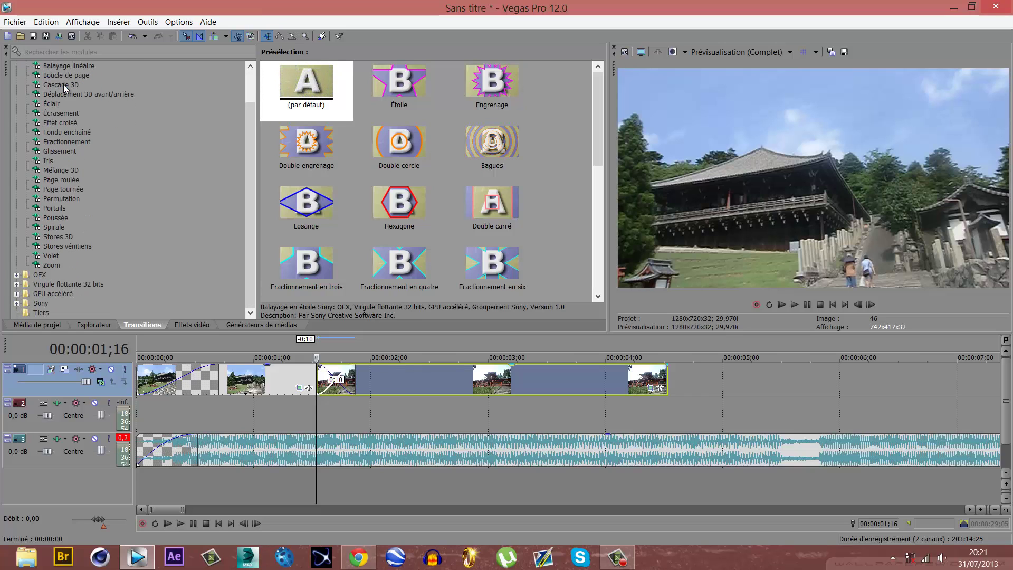
Apply the default Zoom transition to the overlap between the first clip and the temple photo, and close its settings.
{"action": "left_click", "coordinate": [51, 265]}
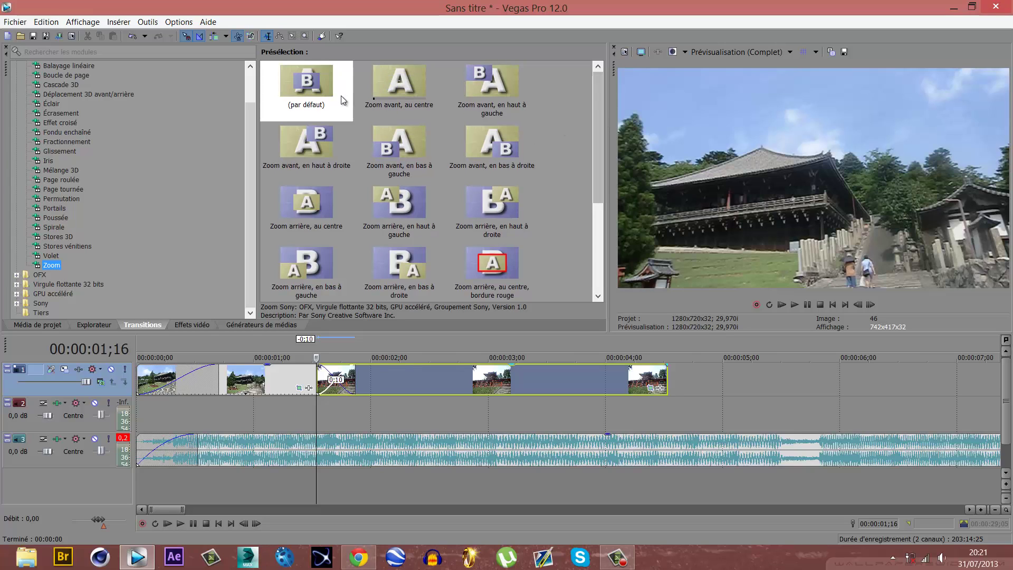
{"action": "left_click_drag", "start_coordinate": [339, 100], "coordinate": [343, 388]}
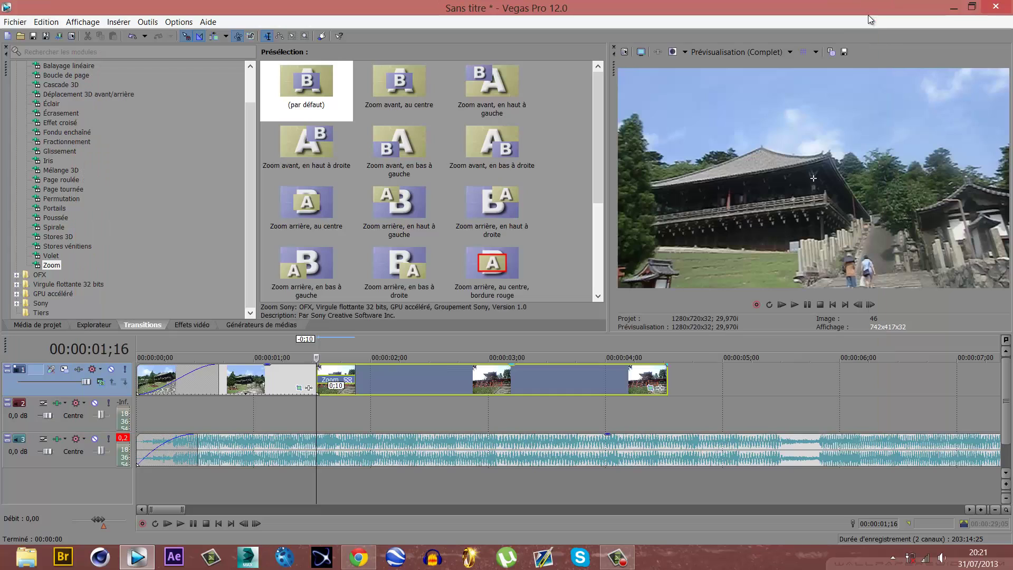
{"action": "left_click", "coordinate": [870, 10]}
Play the Zoom transition and the temple photo after it to check the effect.
{"action": "key", "text": "space"}
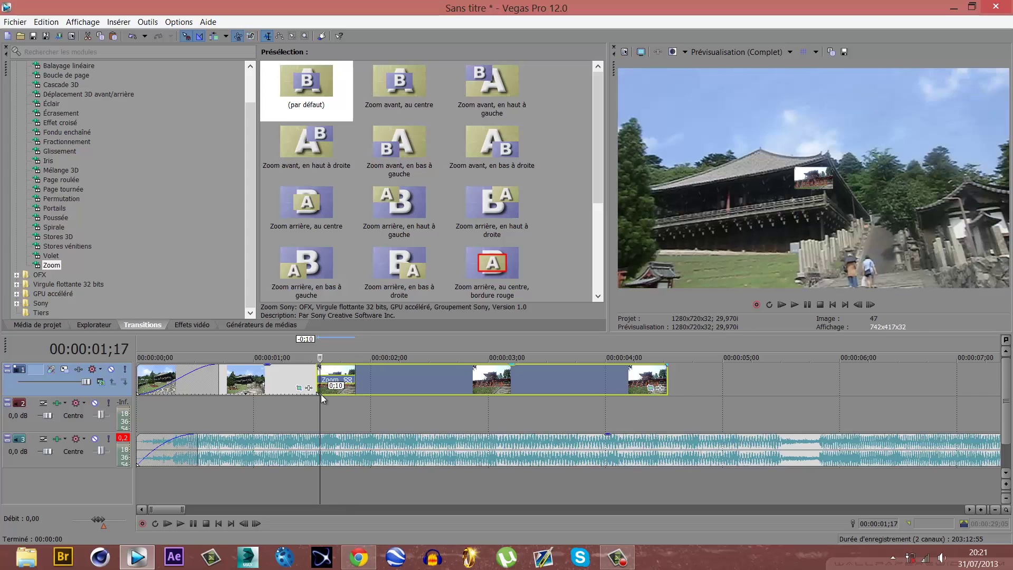
{"action": "key", "text": "space"}
{"action": "scroll", "coordinate": [349, 380], "scroll_direction": "down", "scroll_amount": 2}
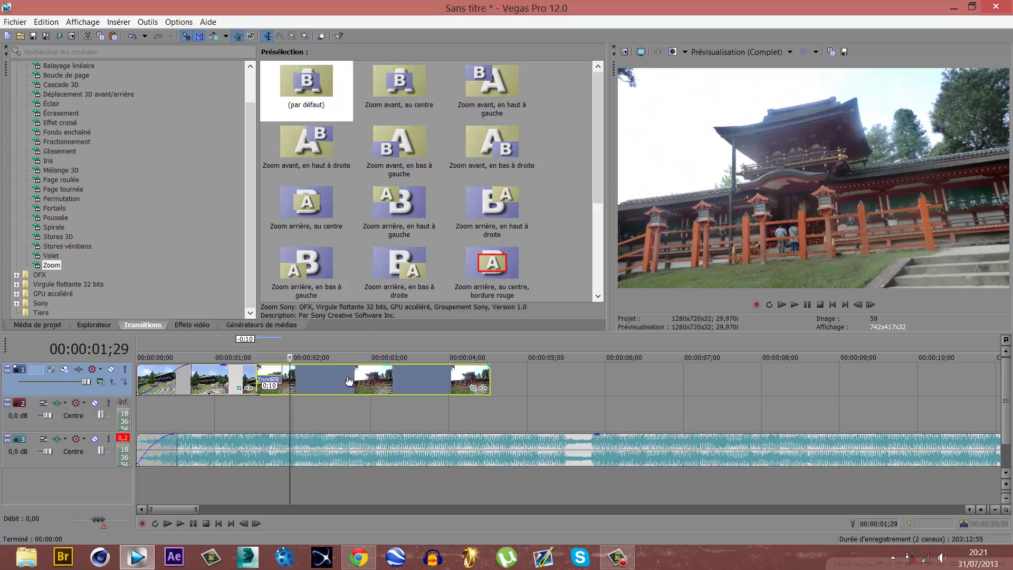
{"action": "scroll", "coordinate": [346, 376], "scroll_direction": "down", "scroll_amount": 2}
{"action": "key", "text": "space"}
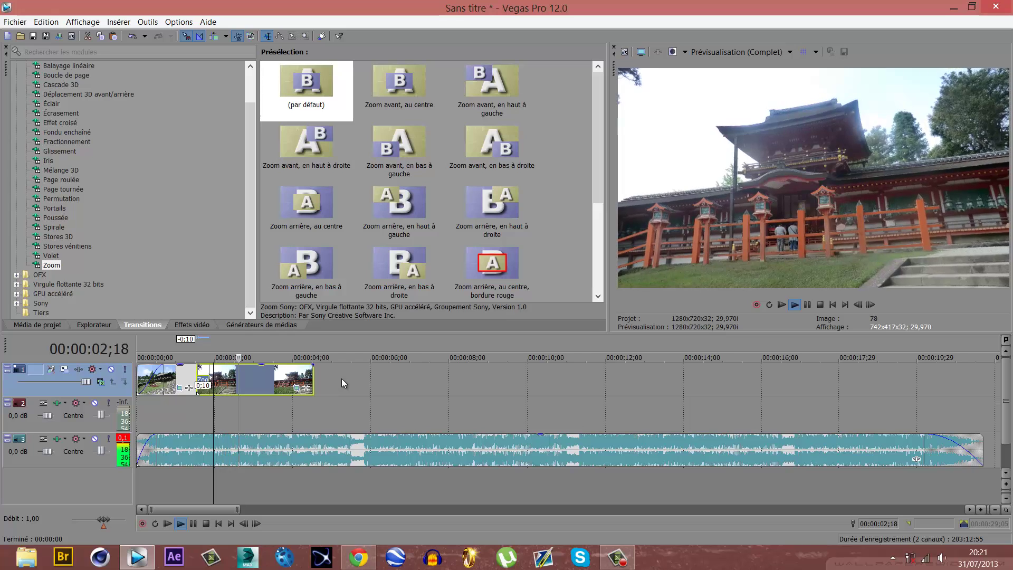
{"action": "scroll", "coordinate": [341, 379], "scroll_direction": "down", "scroll_amount": 5}
{"action": "key", "text": "space"}
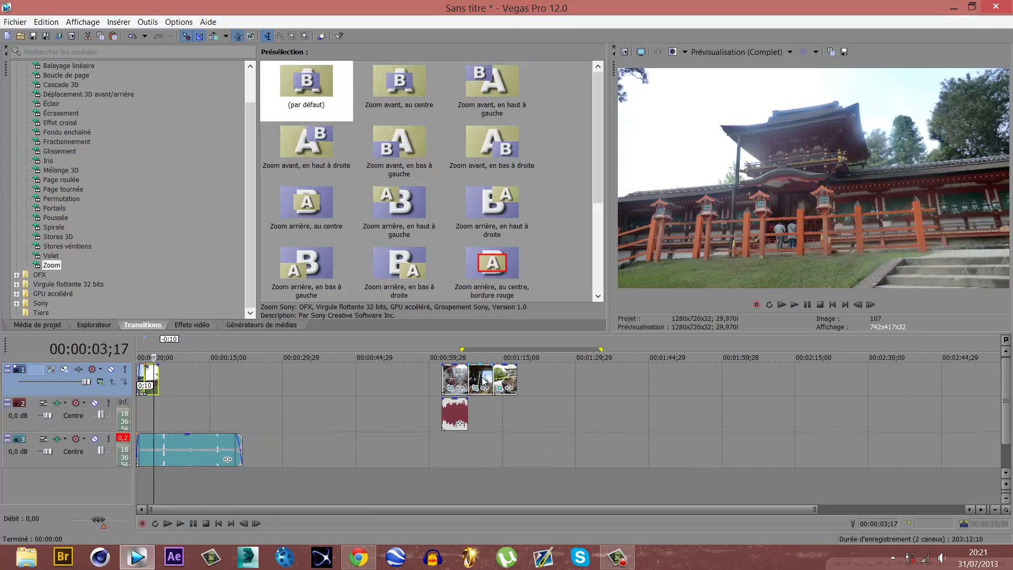
Move the deer photo from the unused clips to directly after the temple photo, without overlap.
{"action": "left_click_drag", "start_coordinate": [482, 381], "coordinate": [170, 379]}
{"action": "scroll", "coordinate": [172, 380], "scroll_direction": "up", "scroll_amount": 3}
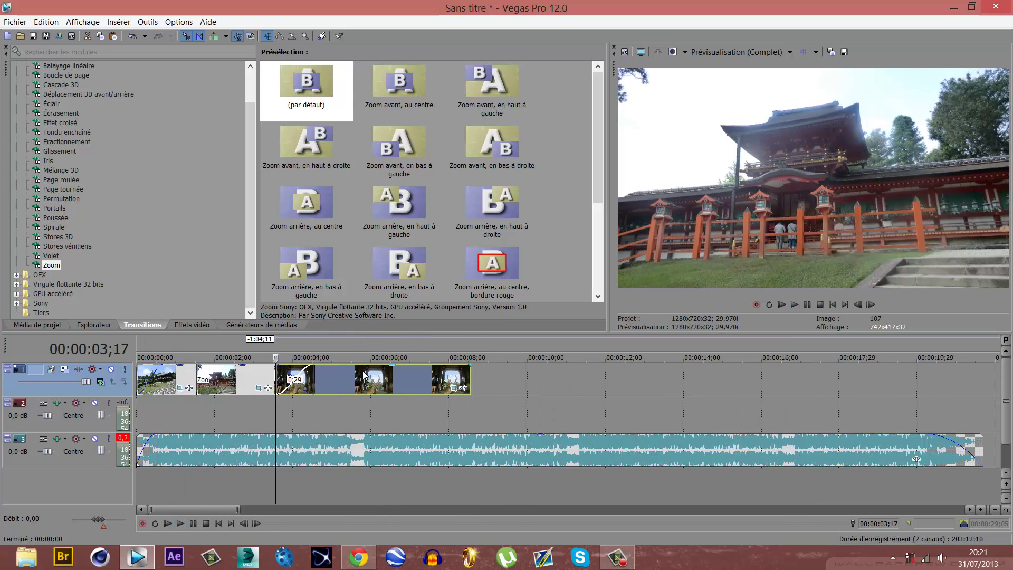
{"action": "scroll", "coordinate": [363, 372], "scroll_direction": "up", "scroll_amount": 1}
{"action": "left_click_drag", "start_coordinate": [524, 381], "coordinate": [600, 384]}
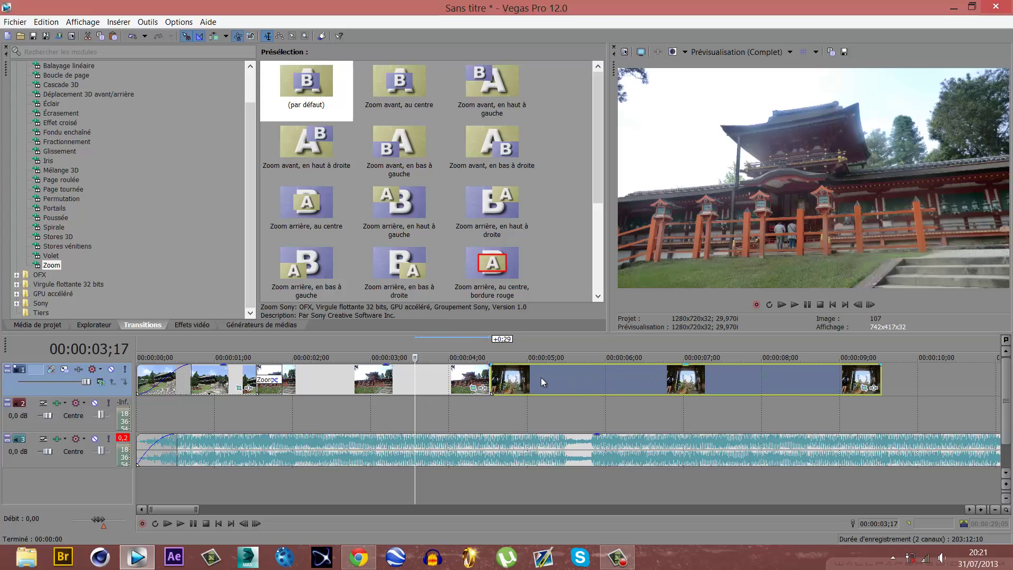
Add a deer photo pan/crop keyframe at 00:00:03;00 with width 2 928,6, height 1 753,9 and angle -6,1, and close the window.
{"action": "left_click", "coordinate": [663, 381]}
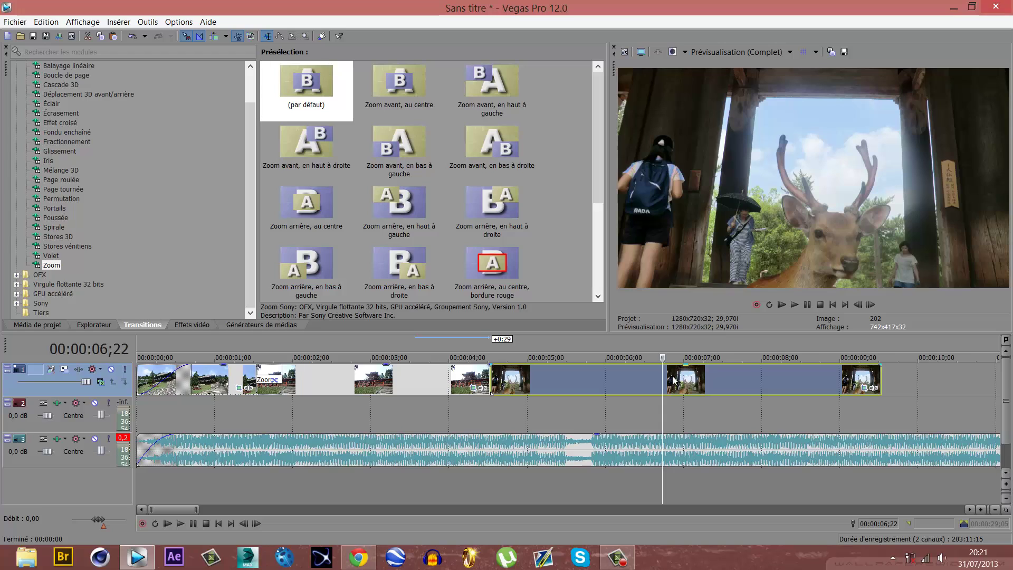
{"action": "left_click", "coordinate": [862, 388]}
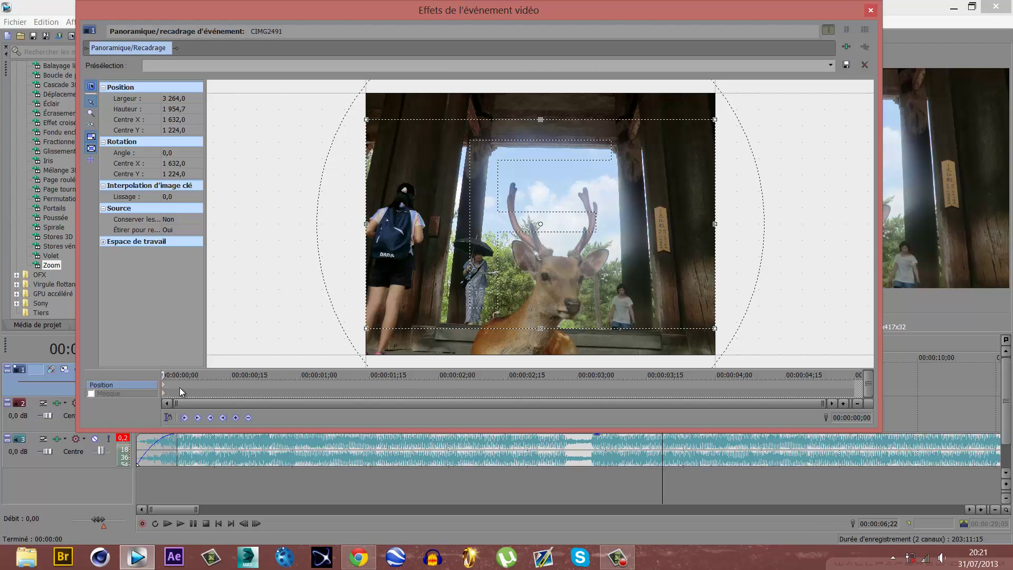
{"action": "left_click", "coordinate": [579, 381]}
{"action": "left_click_drag", "start_coordinate": [716, 117], "coordinate": [656, 109]}
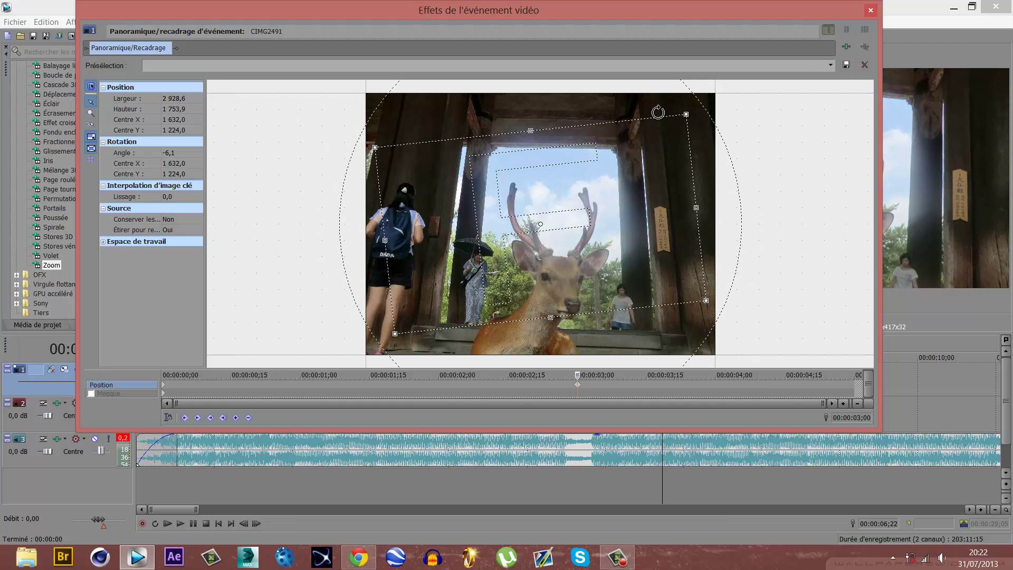
{"action": "left_click", "coordinate": [870, 12]}
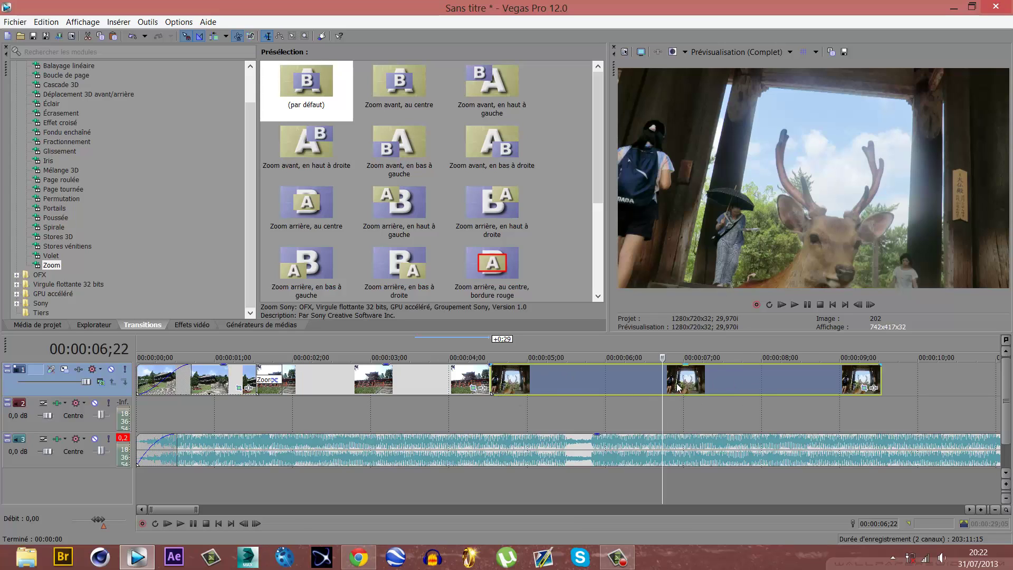
Play the deer photo from its start to check its animated pan/crop movement.
{"action": "left_click", "coordinate": [492, 393]}
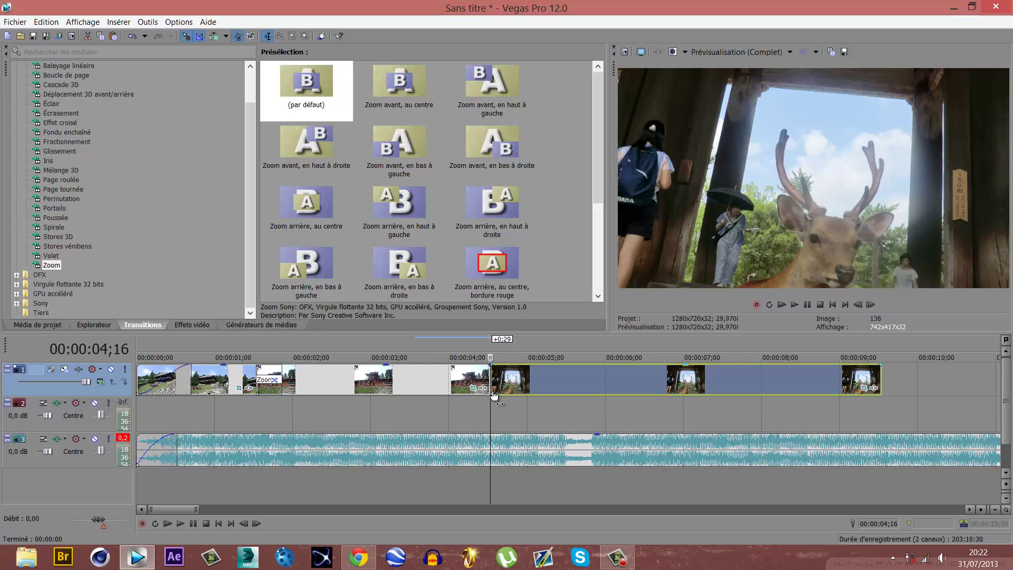
{"action": "key", "text": "space"}
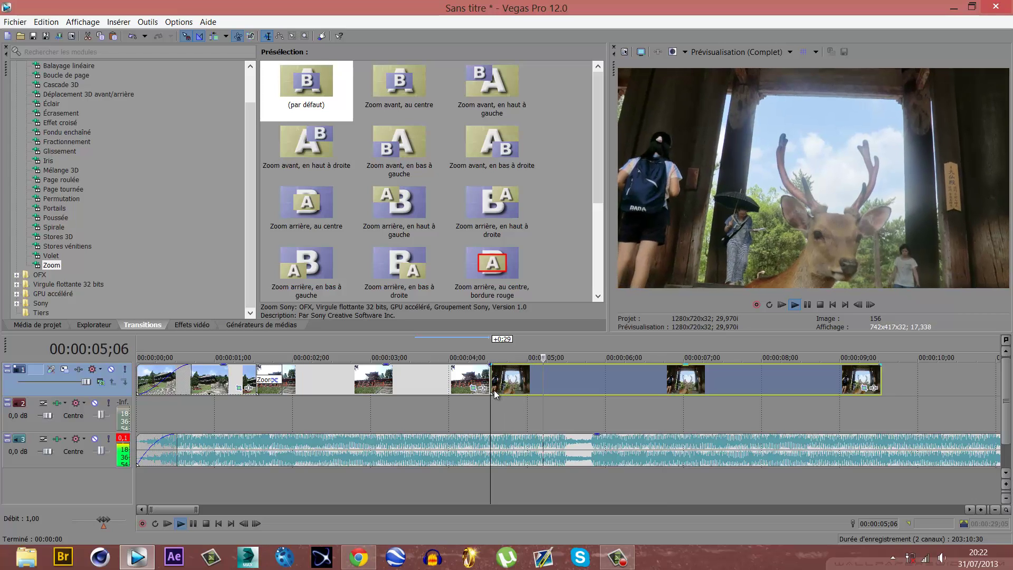
{"action": "key", "text": "space"}
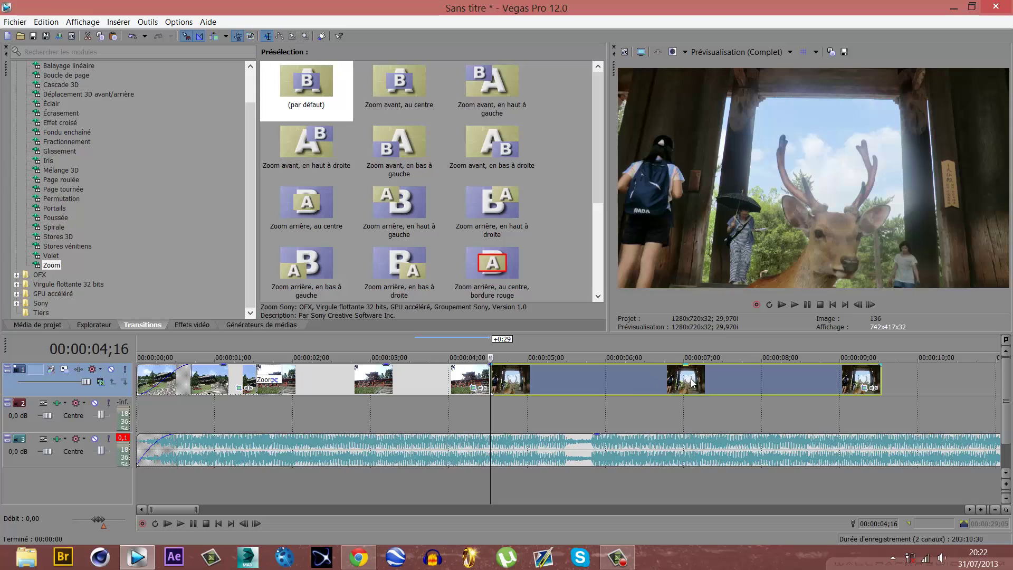
Split the deer photo at 00:00:07;16, delete the part after the cut and play the shortened photo.
{"action": "left_click", "coordinate": [712, 378]}
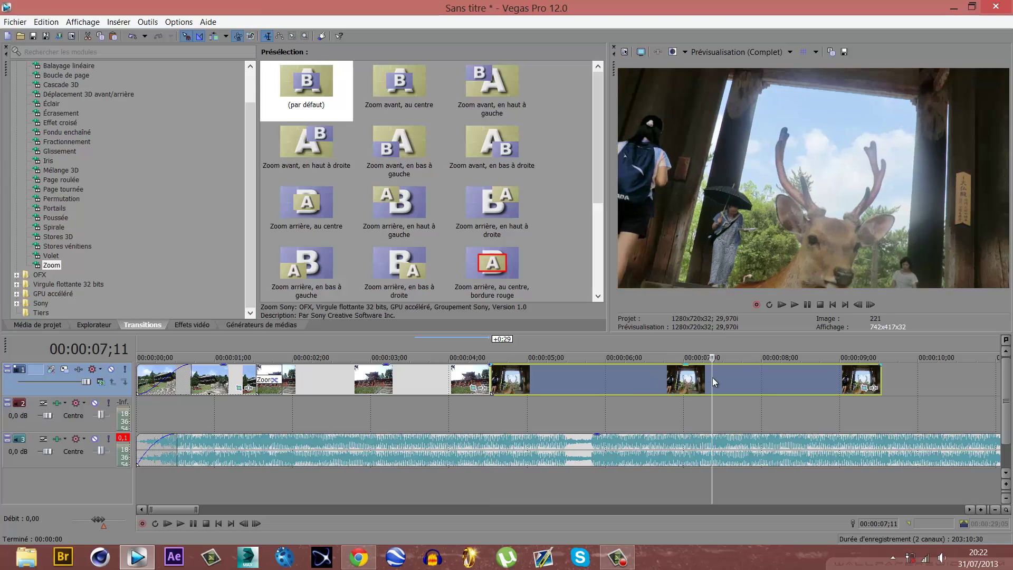
{"action": "key", "text": "space"}
{"action": "key", "text": "space"}
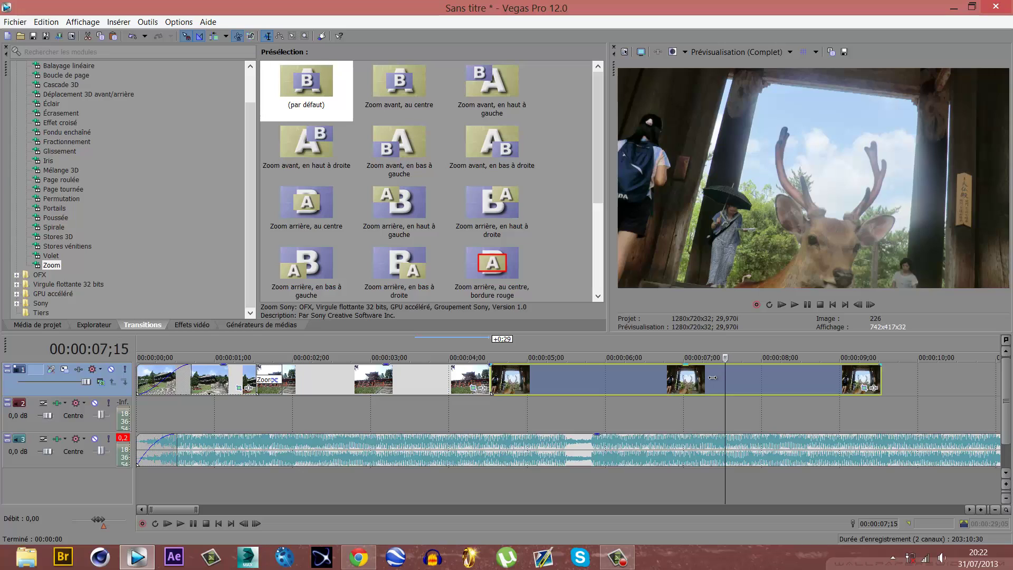
{"action": "key", "text": "Right"}
{"action": "key", "text": "s"}
{"action": "key", "text": "Delete"}
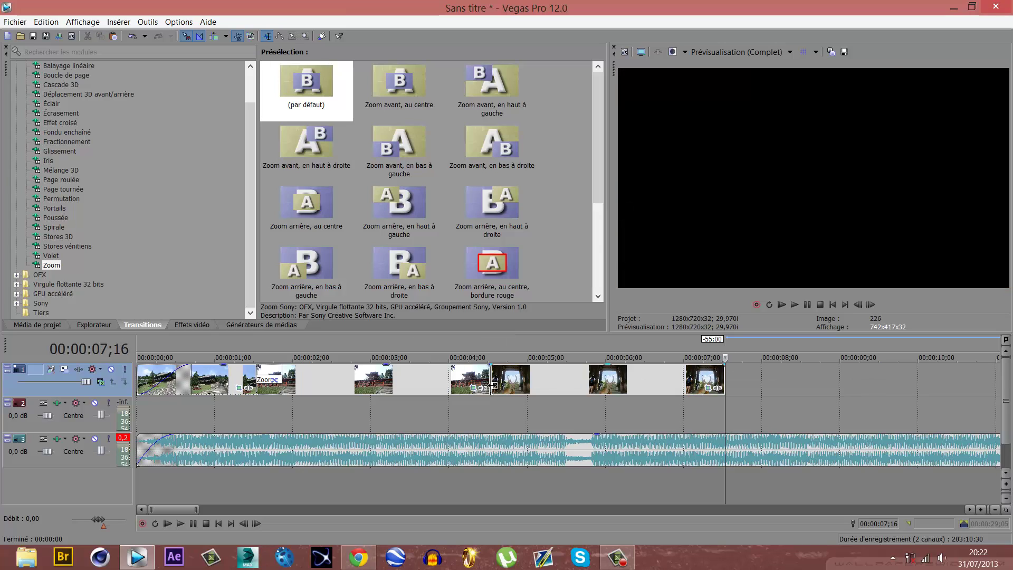
{"action": "left_click", "coordinate": [615, 385]}
{"action": "key", "text": "space"}
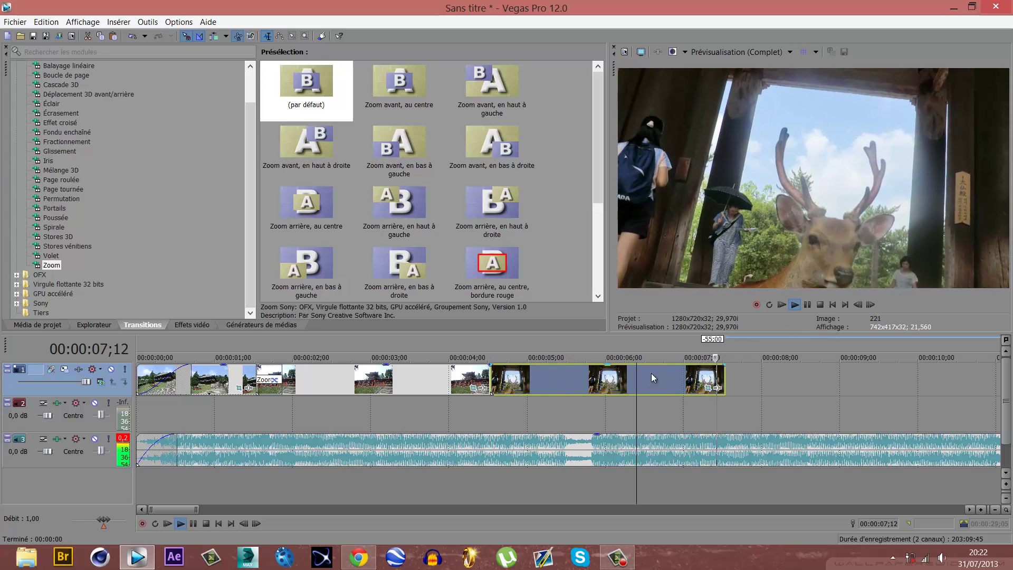
Add a fade-out of about 16 frames to the temple photo's end and a fade-in of about 25 frames to the deer photo's start.
{"action": "left_click", "coordinate": [468, 381]}
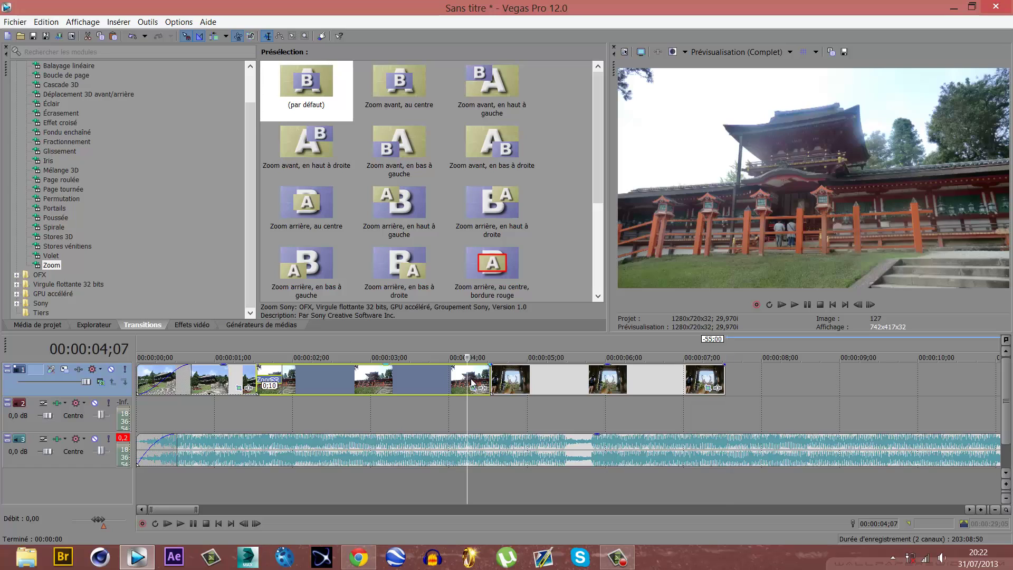
{"action": "scroll", "coordinate": [438, 411], "scroll_direction": "up", "scroll_amount": 4}
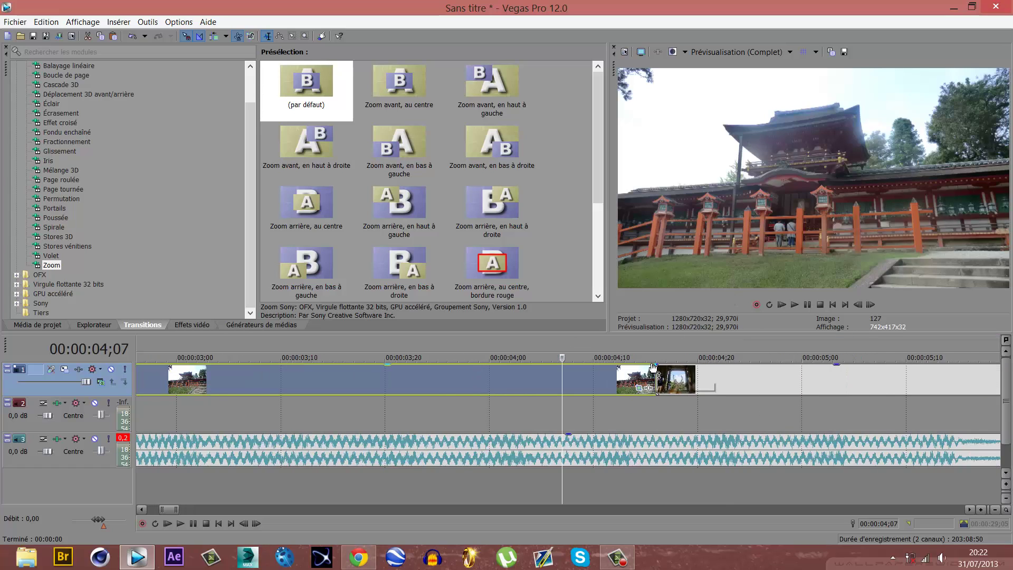
{"action": "left_click_drag", "start_coordinate": [656, 362], "coordinate": [488, 367]}
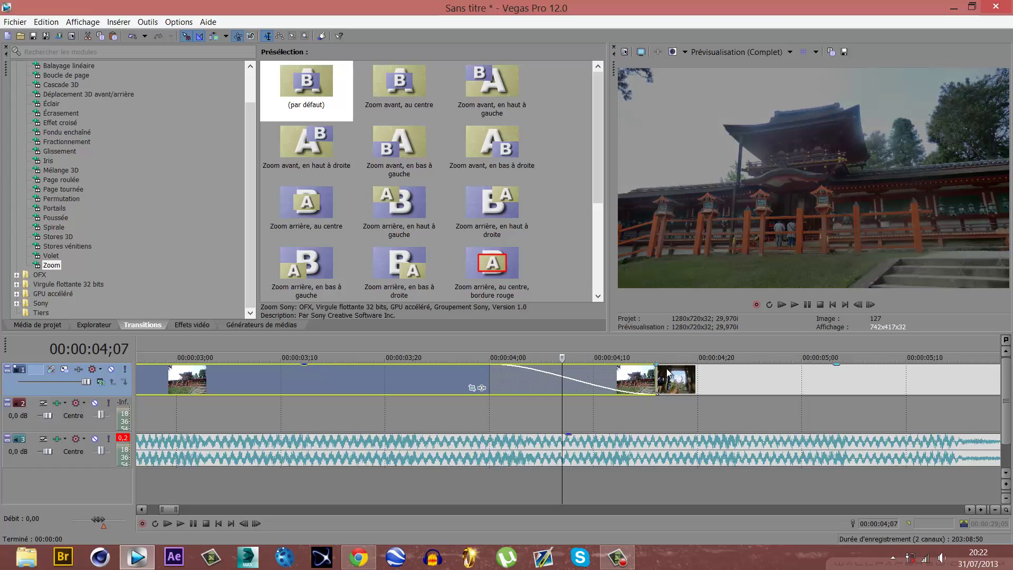
{"action": "left_click_drag", "start_coordinate": [656, 363], "coordinate": [916, 365]}
{"action": "left_click", "coordinate": [501, 397]}
{"action": "scroll", "coordinate": [505, 395], "scroll_direction": "down", "scroll_amount": 5}
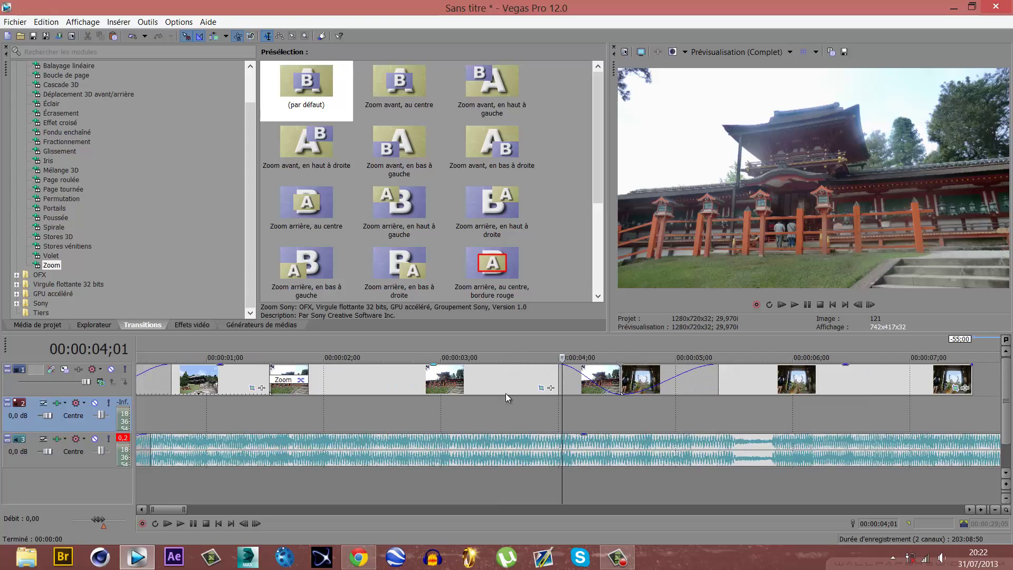
Play the fade from the temple photo to the deer photo twice to check it.
{"action": "key", "text": "space"}
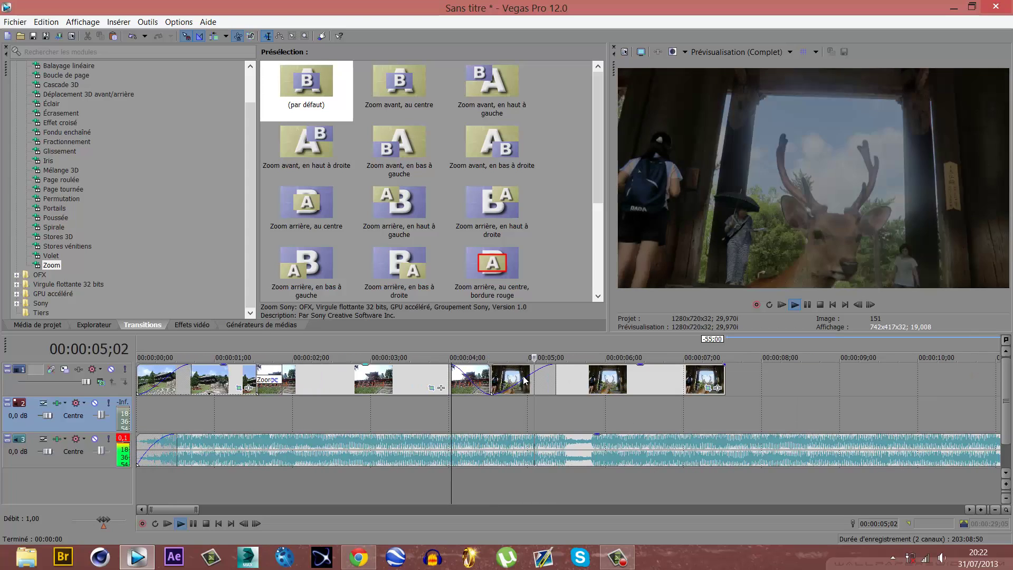
{"action": "key", "text": "Return"}
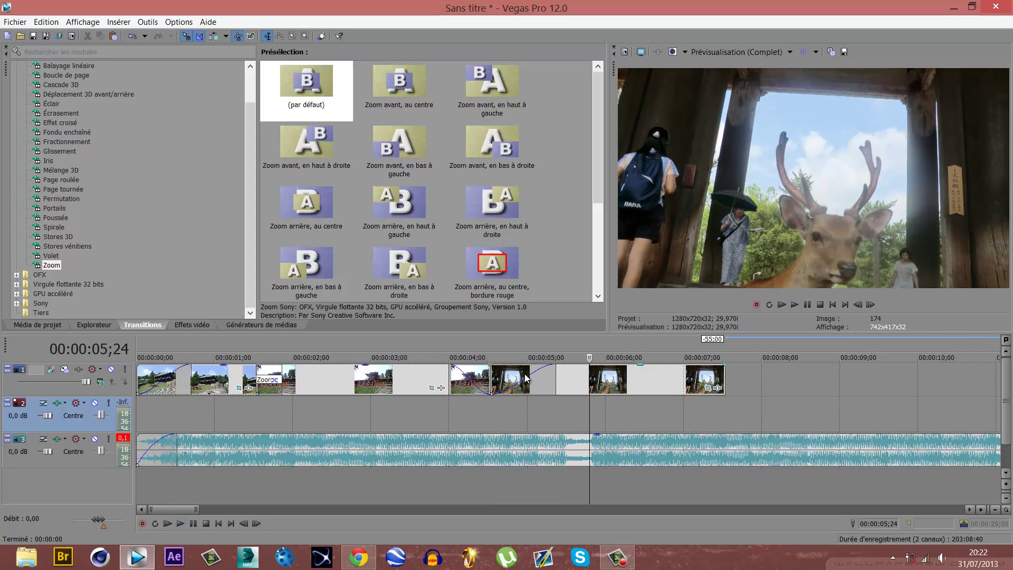
{"action": "left_click", "coordinate": [465, 401]}
{"action": "key", "text": "space"}
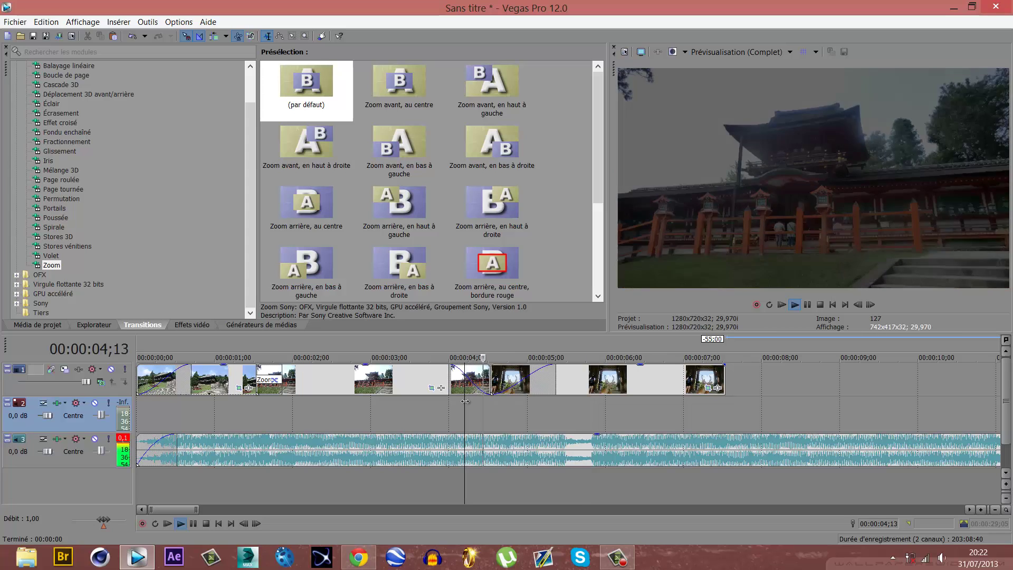
{"action": "key", "text": "Return"}
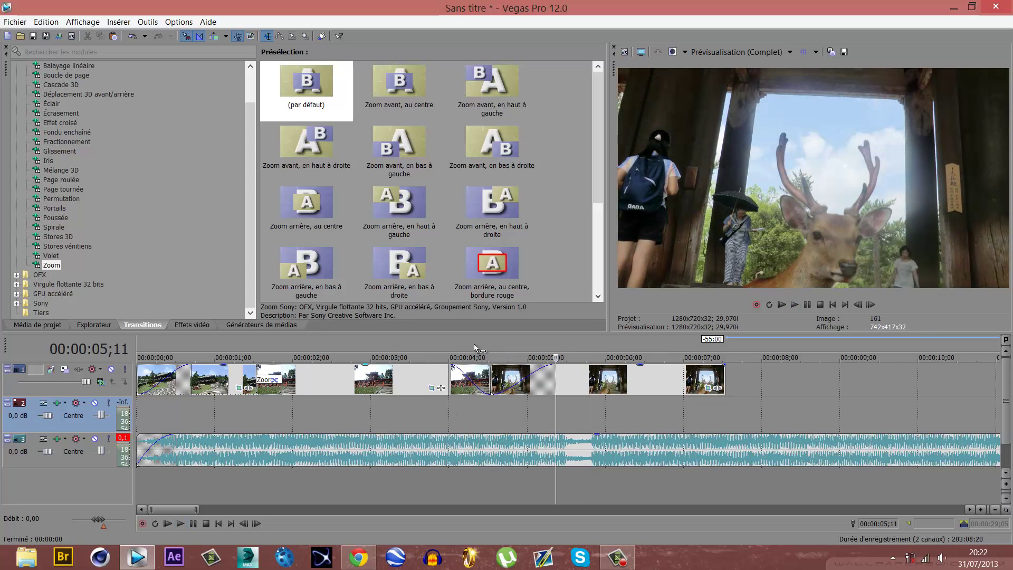
Move the candy machine clip from the unused clips to directly after the deer photo and delete its audio.
{"action": "scroll", "coordinate": [474, 344], "scroll_direction": "down", "scroll_amount": 8}
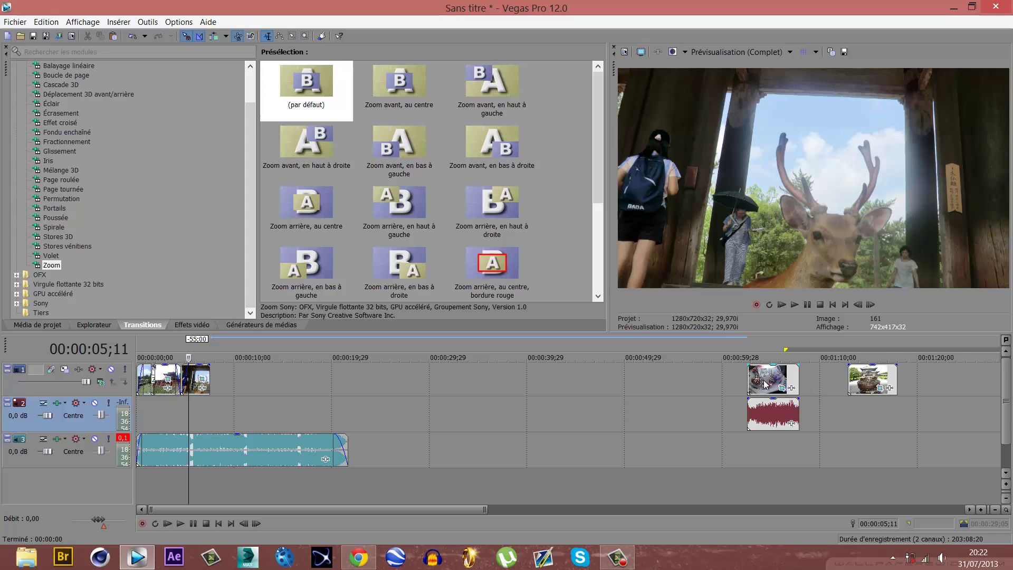
{"action": "left_click_drag", "start_coordinate": [758, 390], "coordinate": [220, 390]}
{"action": "scroll", "coordinate": [333, 373], "scroll_direction": "up", "scroll_amount": 3}
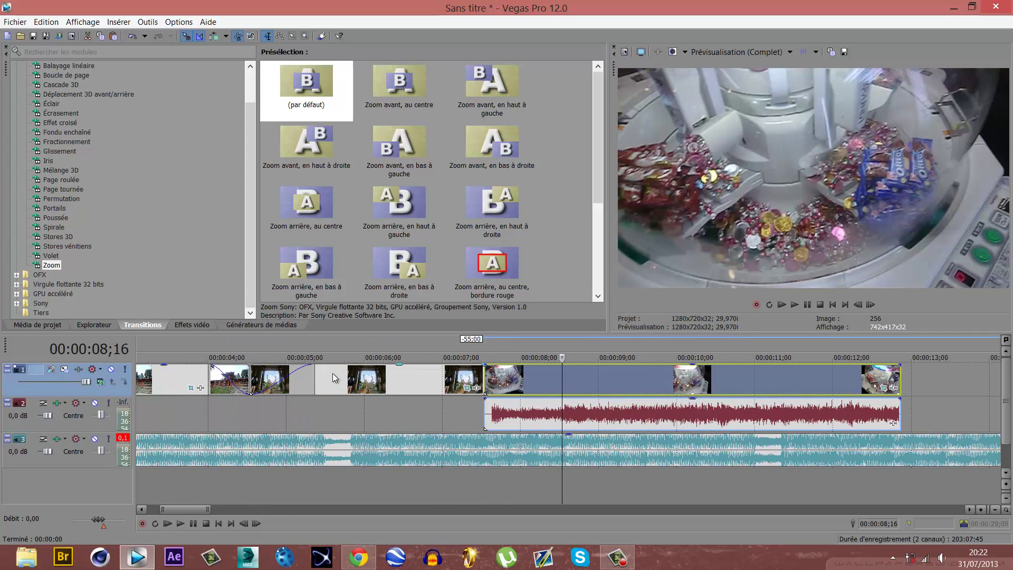
{"action": "left_click", "coordinate": [587, 412]}
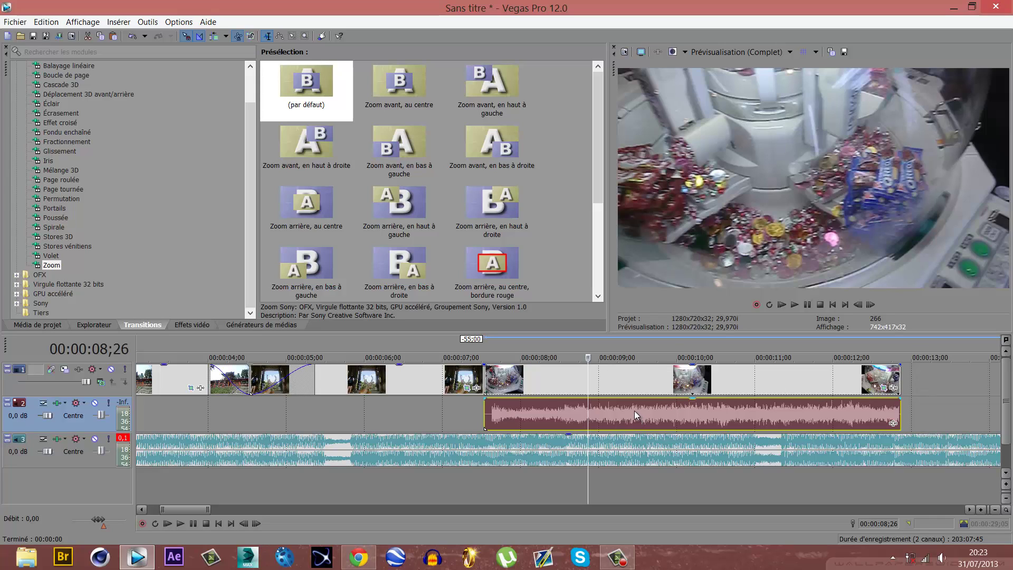
{"action": "key", "text": "Delete"}
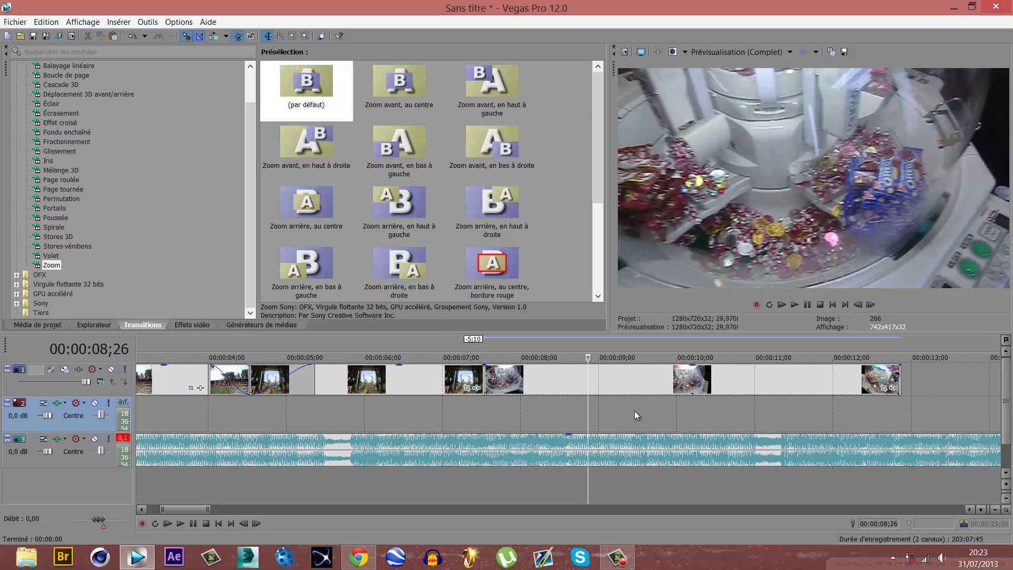
Play the candy machine clip from its start to find where to cut it.
{"action": "left_click", "coordinate": [486, 406]}
{"action": "key", "text": "space"}
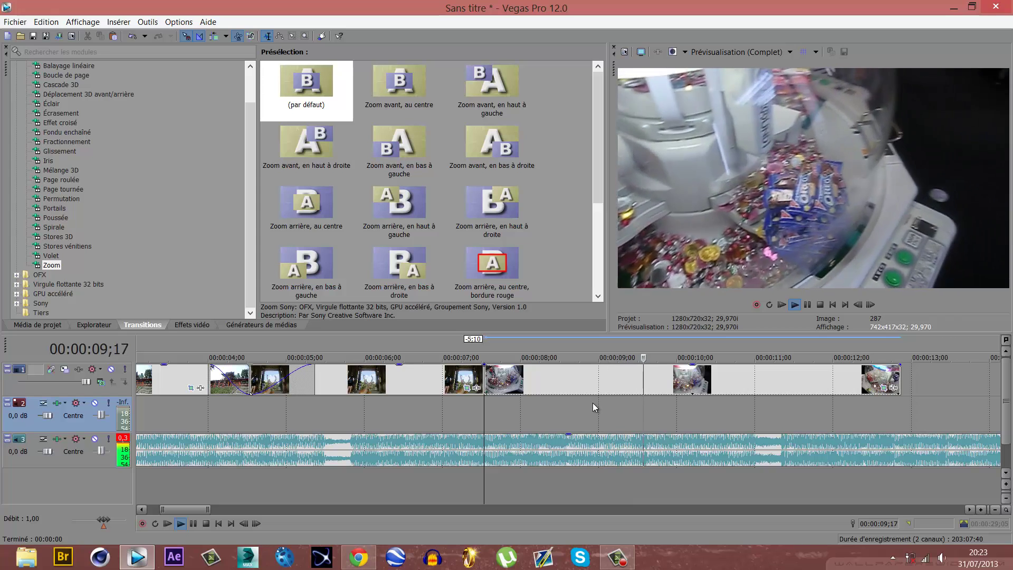
{"action": "key", "text": "Return"}
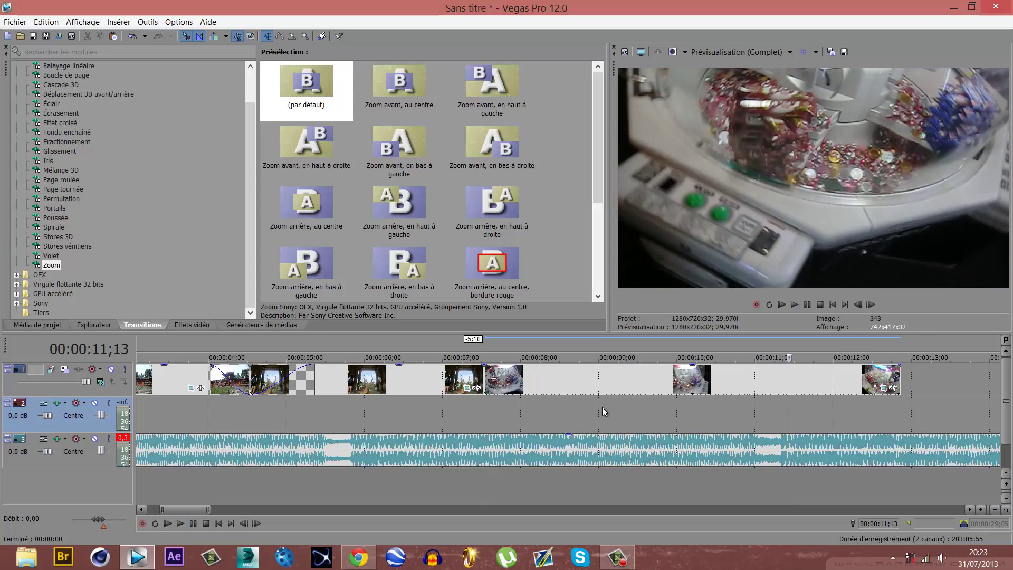
Split the candy machine clip at 00:00:11;02 and delete the part after the cut.
{"action": "left_click", "coordinate": [781, 378]}
{"action": "left_click", "coordinate": [761, 379]}
{"action": "key", "text": "s"}
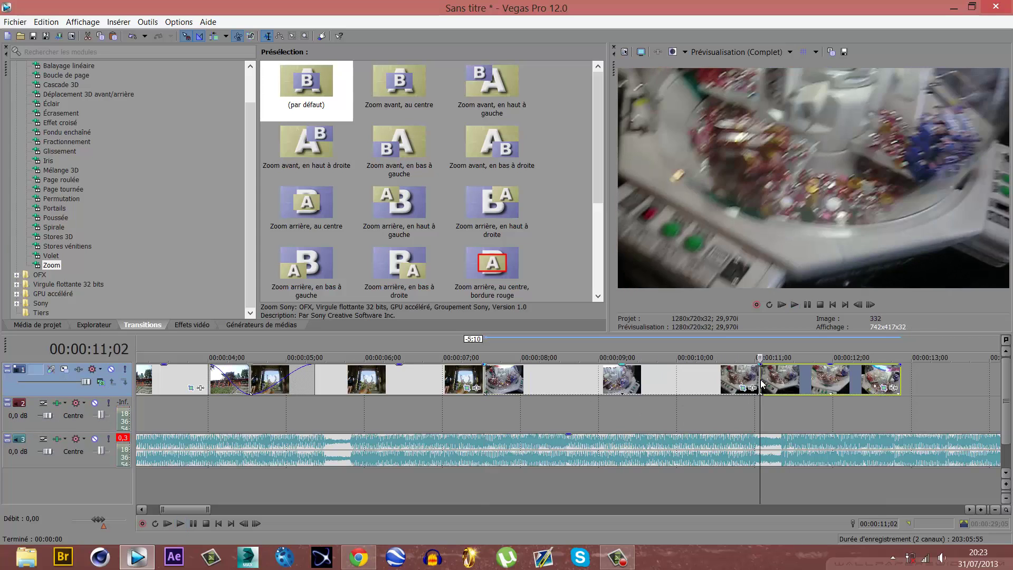
{"action": "key", "text": "Delete"}
{"action": "left_click", "coordinate": [686, 377]}
{"action": "left_click", "coordinate": [597, 394]}
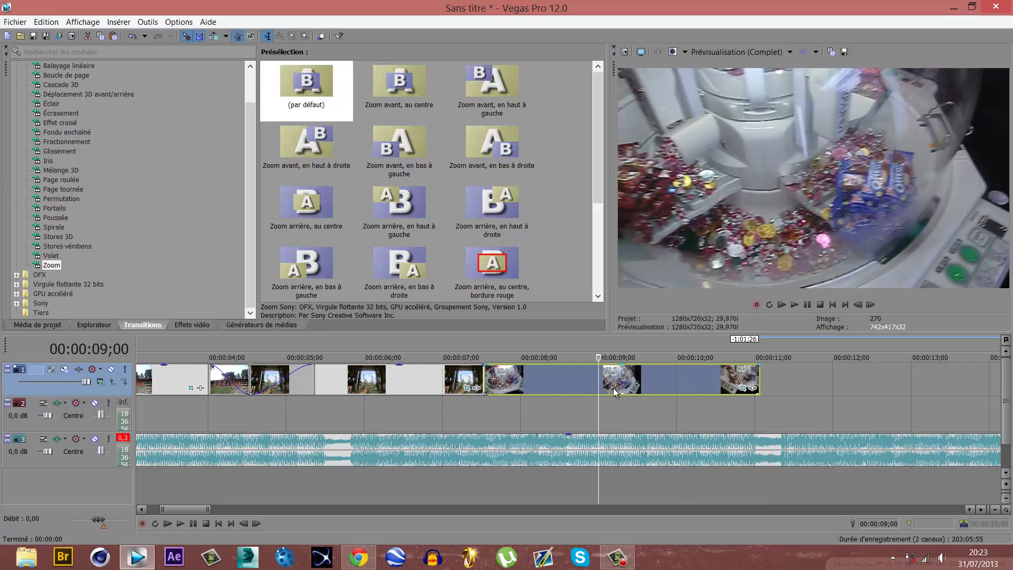
Disable resampling in the candy machine clip's properties and confirm.
{"action": "scroll", "coordinate": [647, 384], "scroll_direction": "down", "scroll_amount": 3}
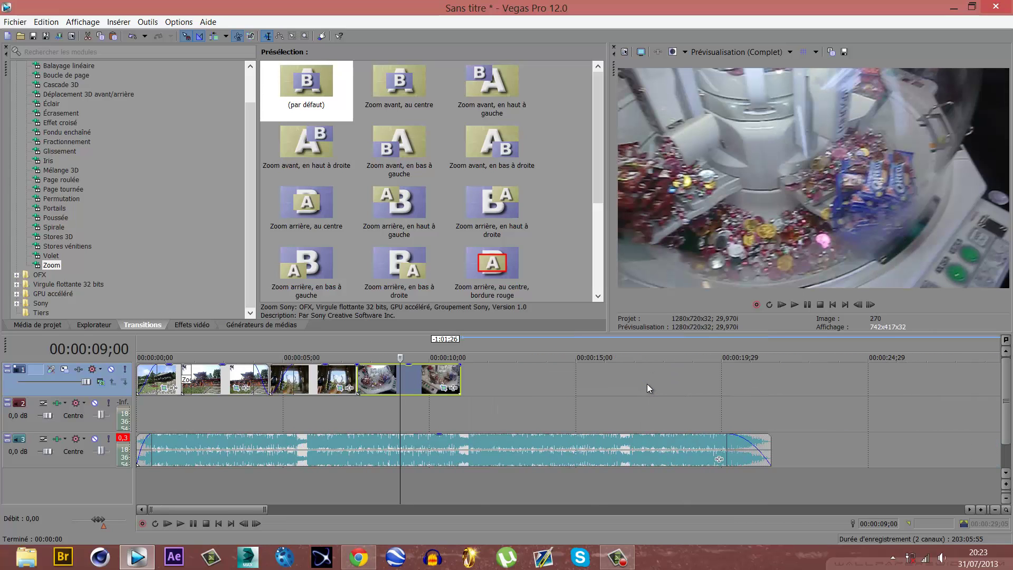
{"action": "right_click", "coordinate": [394, 381]}
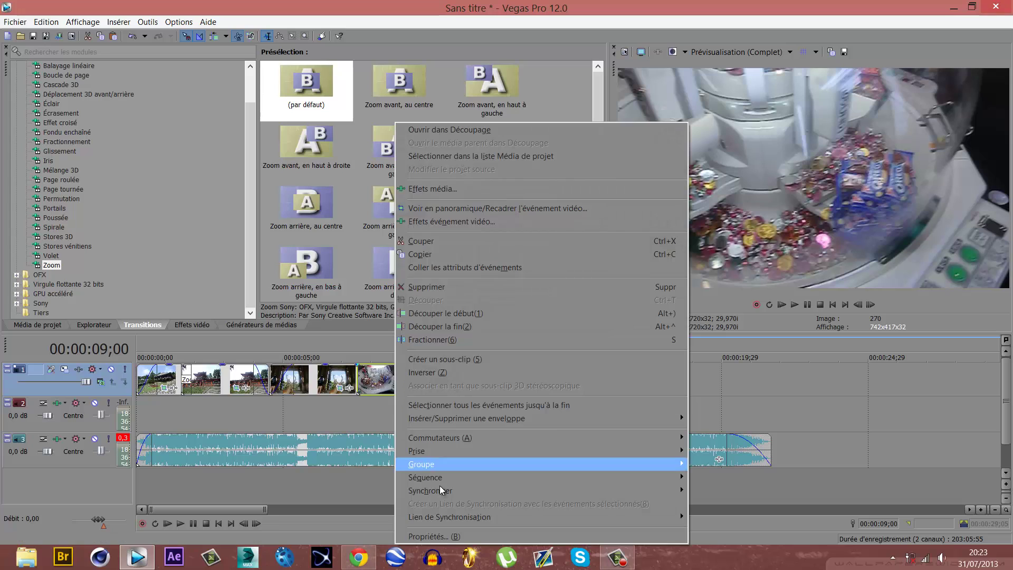
{"action": "left_click", "coordinate": [443, 536]}
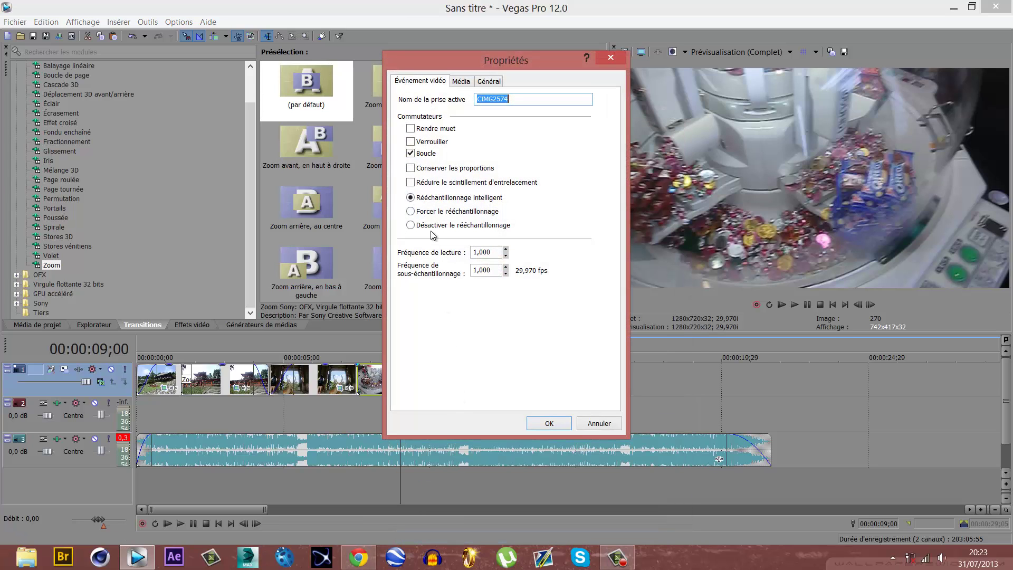
{"action": "left_click", "coordinate": [432, 225]}
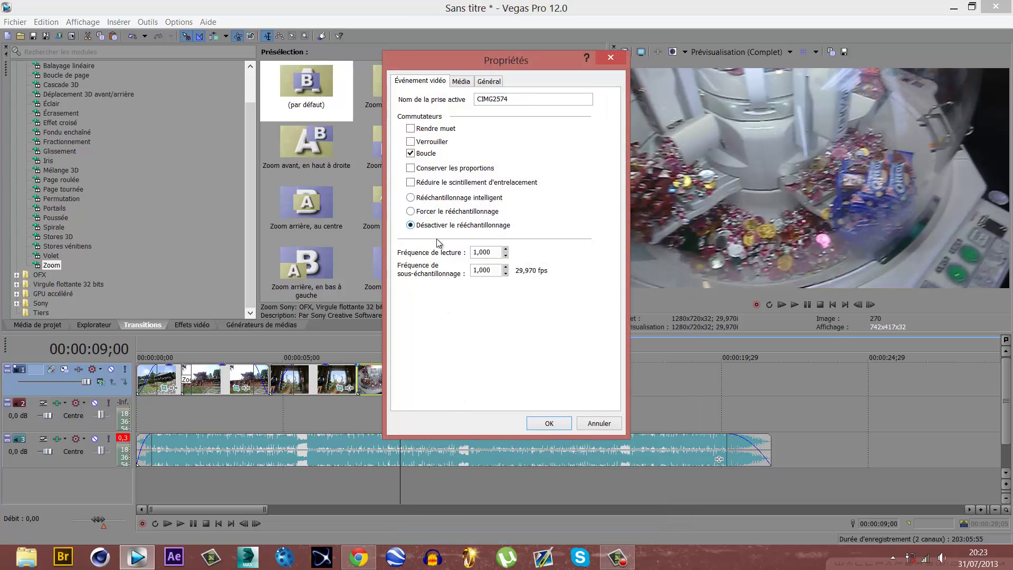
{"action": "left_click", "coordinate": [552, 421]}
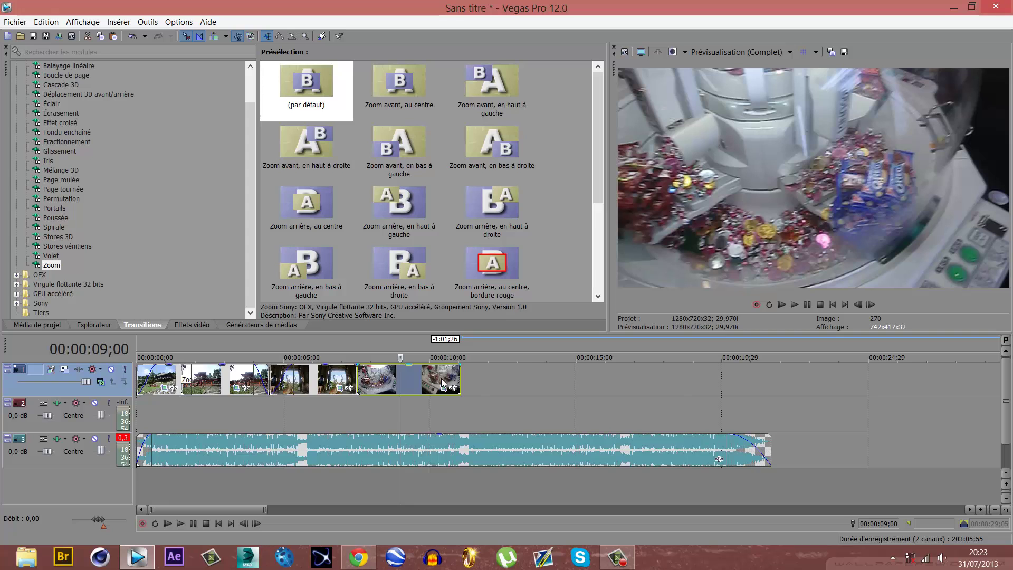
{"action": "scroll", "coordinate": [441, 378], "scroll_direction": "up", "scroll_amount": 4}
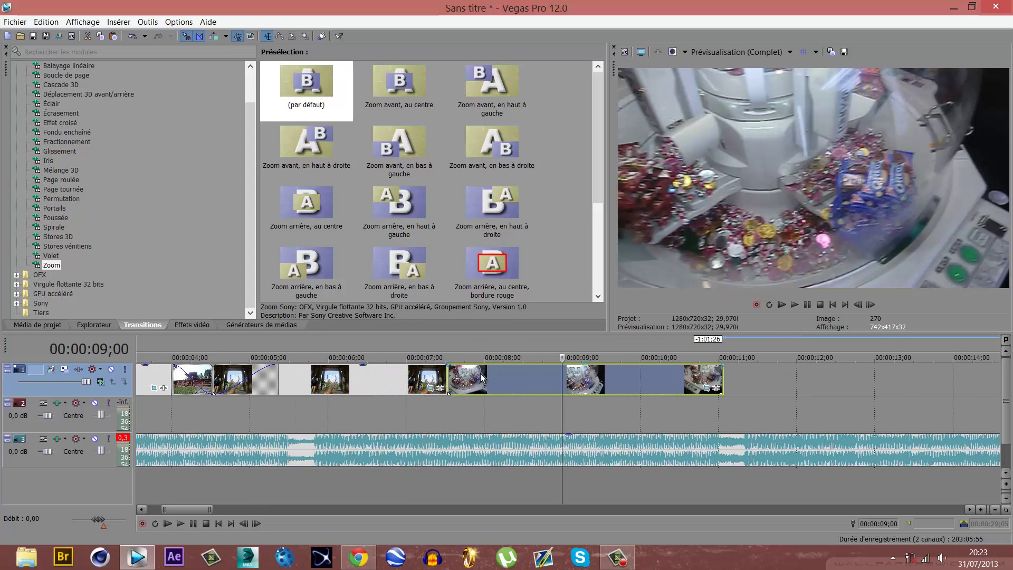
{"action": "left_click", "coordinate": [497, 384]}
{"action": "scroll", "coordinate": [497, 384], "scroll_direction": "down", "scroll_amount": 3}
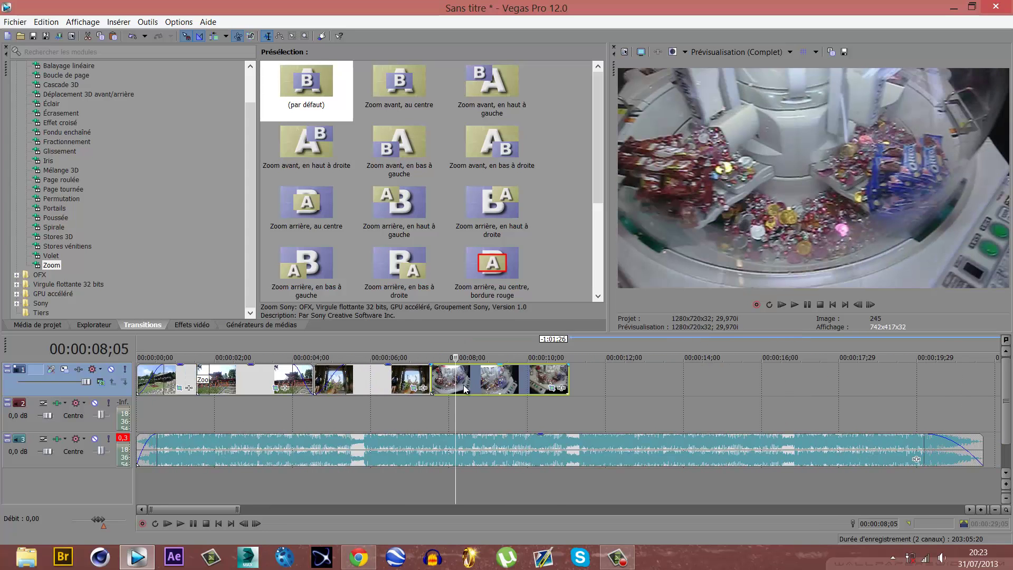
{"action": "right_click", "coordinate": [488, 386]}
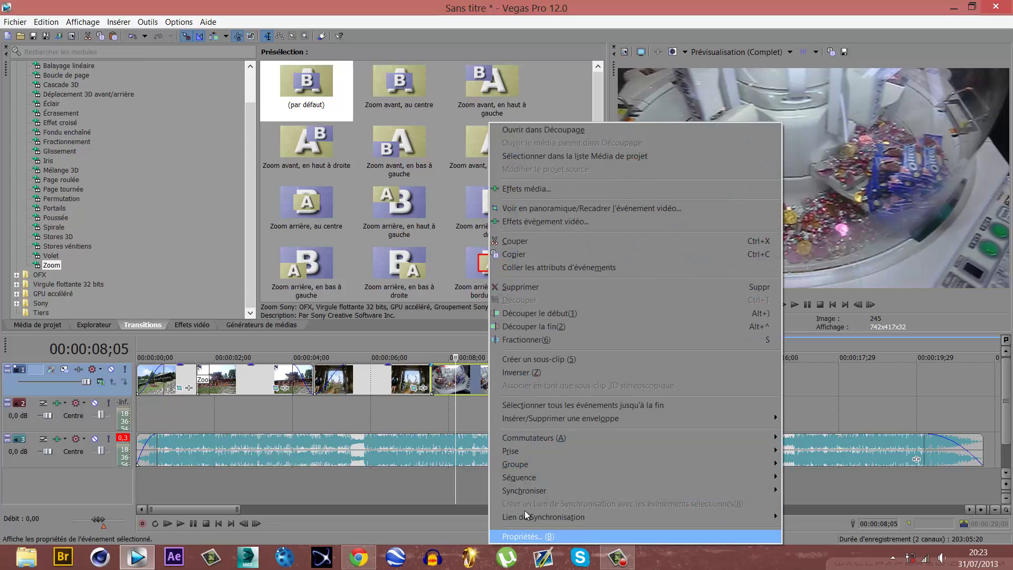
{"action": "left_click", "coordinate": [425, 358]}
{"action": "left_click", "coordinate": [454, 379]}
{"action": "scroll", "coordinate": [454, 380], "scroll_direction": "down", "scroll_amount": 3}
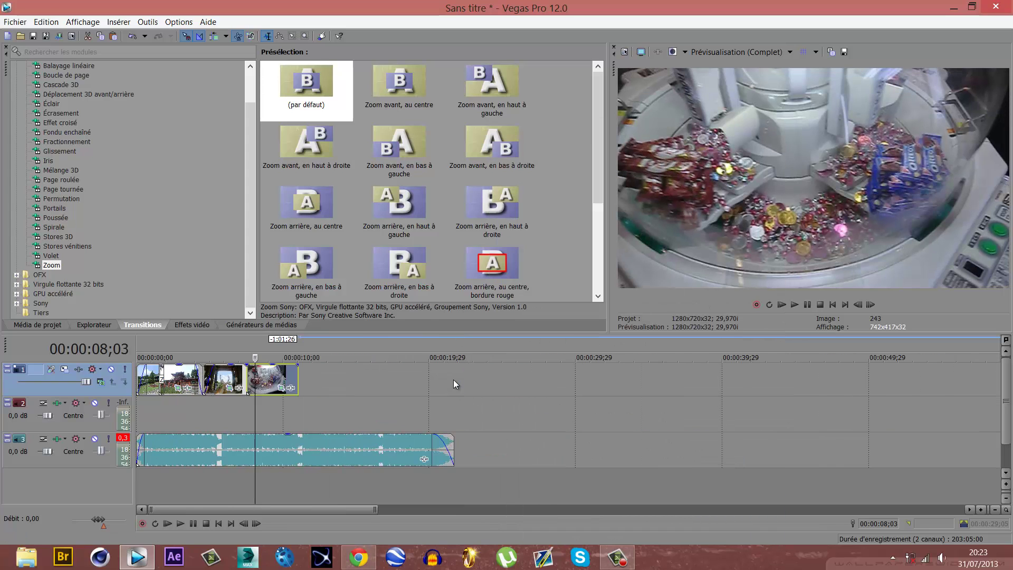
{"action": "scroll", "coordinate": [454, 379], "scroll_direction": "up", "scroll_amount": 5}
{"action": "scroll", "coordinate": [410, 375], "scroll_direction": "down", "scroll_amount": 2}
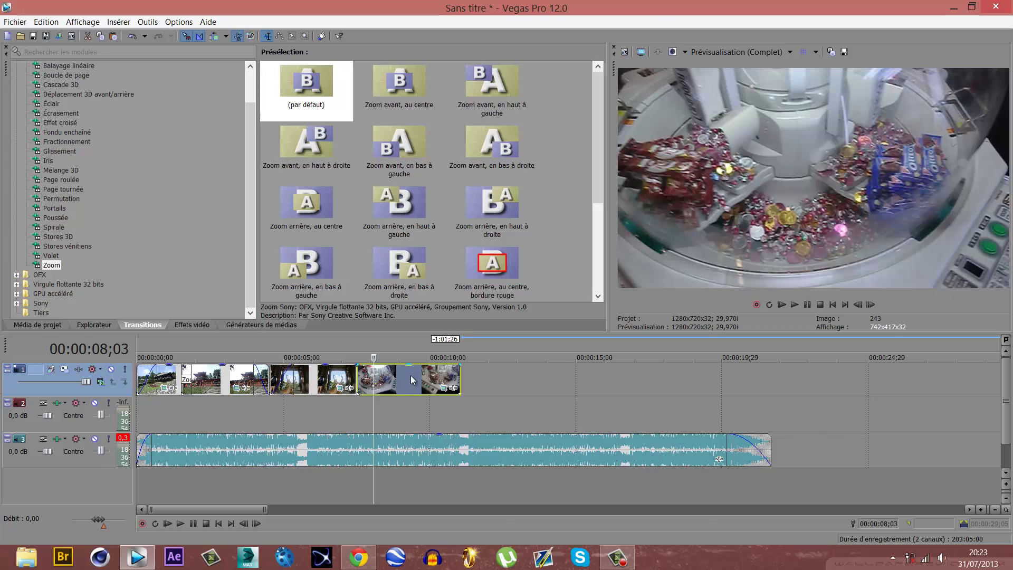
{"action": "right_click", "coordinate": [411, 375]}
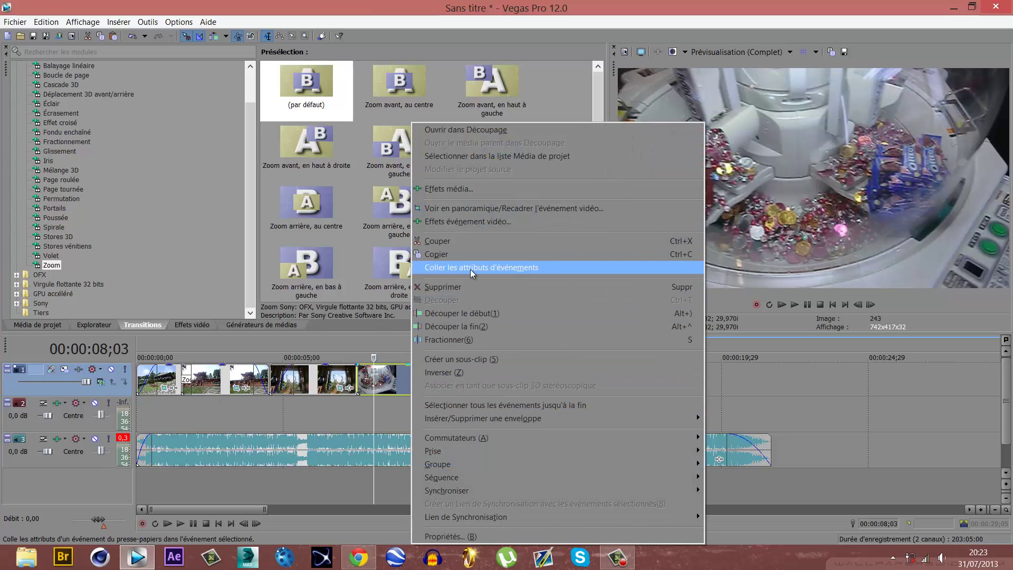
{"action": "left_click", "coordinate": [390, 385]}
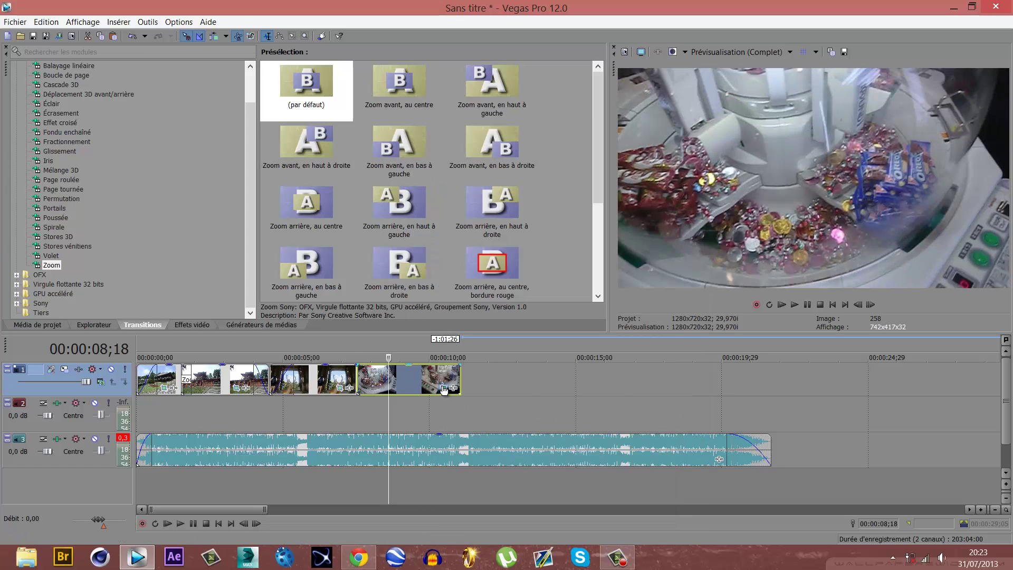
Move the candy machine clip so that it overlaps the end of the deer photo by 12 frames.
{"action": "scroll", "coordinate": [526, 388], "scroll_direction": "down", "scroll_amount": 5}
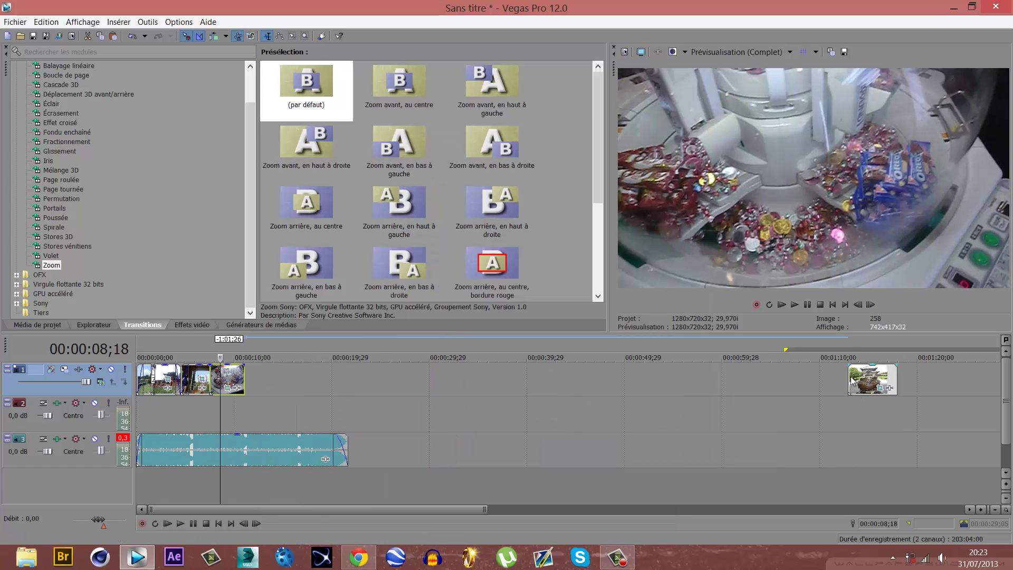
{"action": "scroll", "coordinate": [795, 370], "scroll_direction": "up", "scroll_amount": 7}
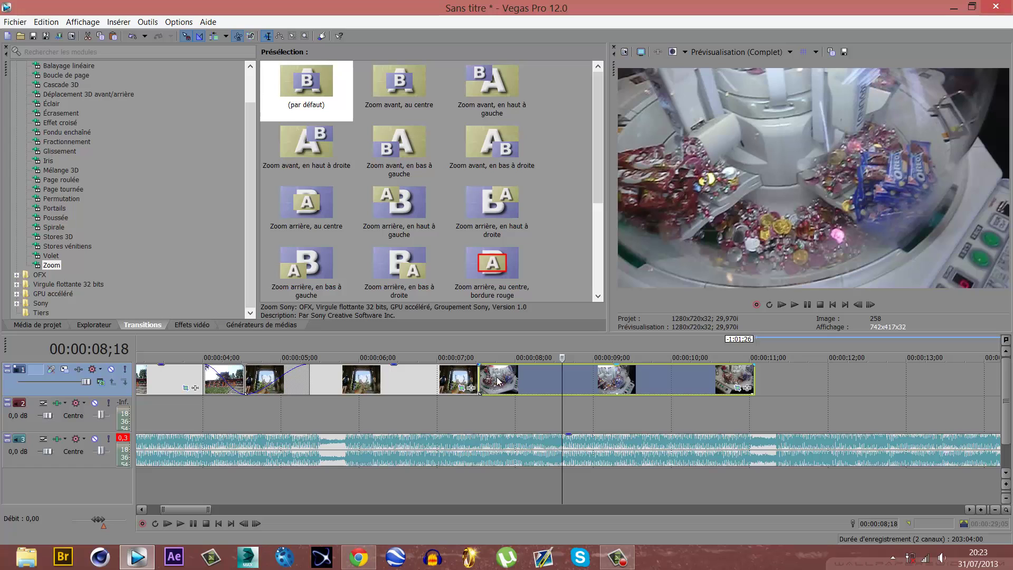
{"action": "left_click_drag", "start_coordinate": [499, 381], "coordinate": [461, 392]}
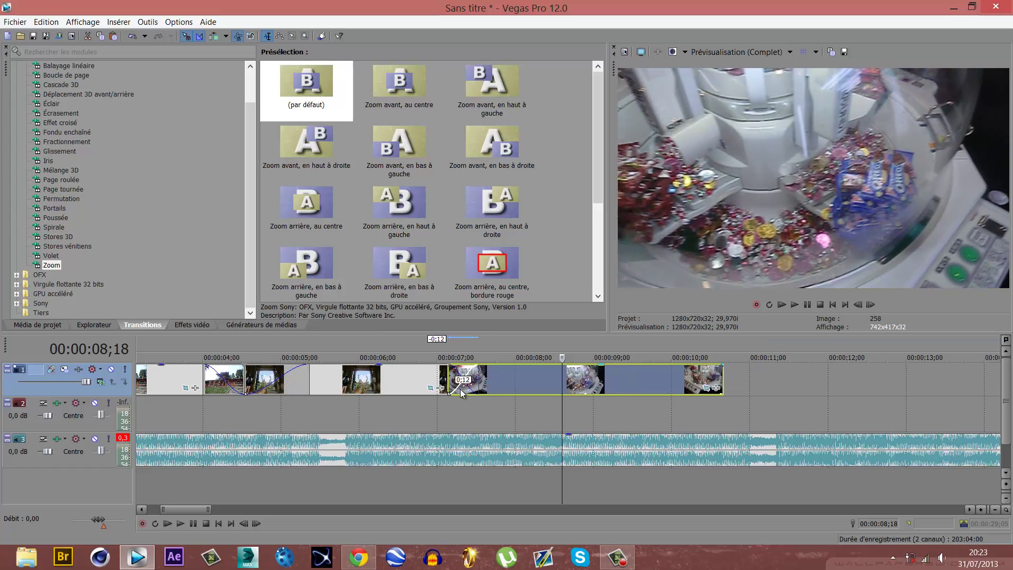
Apply the Poussée transition with the preset "Superposition, vers le bas" to the overlap between the deer photo and the candy machine clip.
{"action": "left_click", "coordinate": [53, 217]}
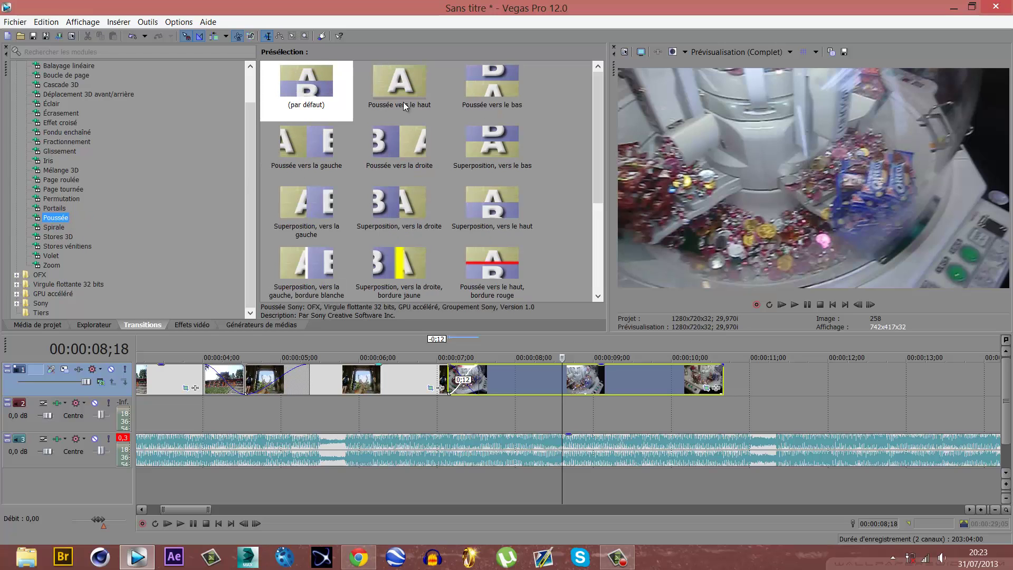
{"action": "left_click_drag", "start_coordinate": [502, 138], "coordinate": [459, 387]}
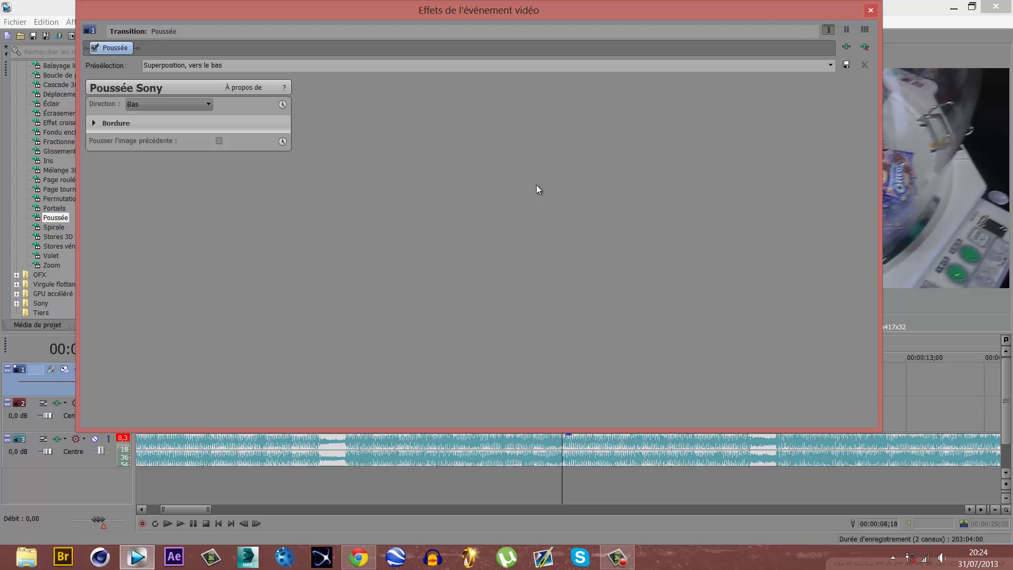
{"action": "left_click", "coordinate": [871, 10]}
Play the Poussée transition from just before the overlap to check it.
{"action": "left_click", "coordinate": [451, 400]}
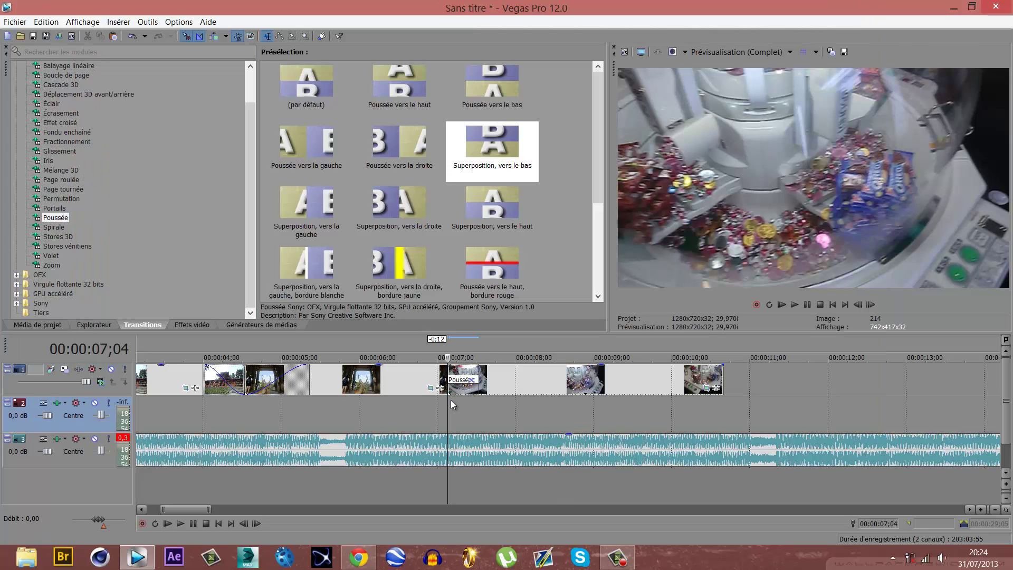
{"action": "key", "text": "space"}
{"action": "key", "text": "space"}
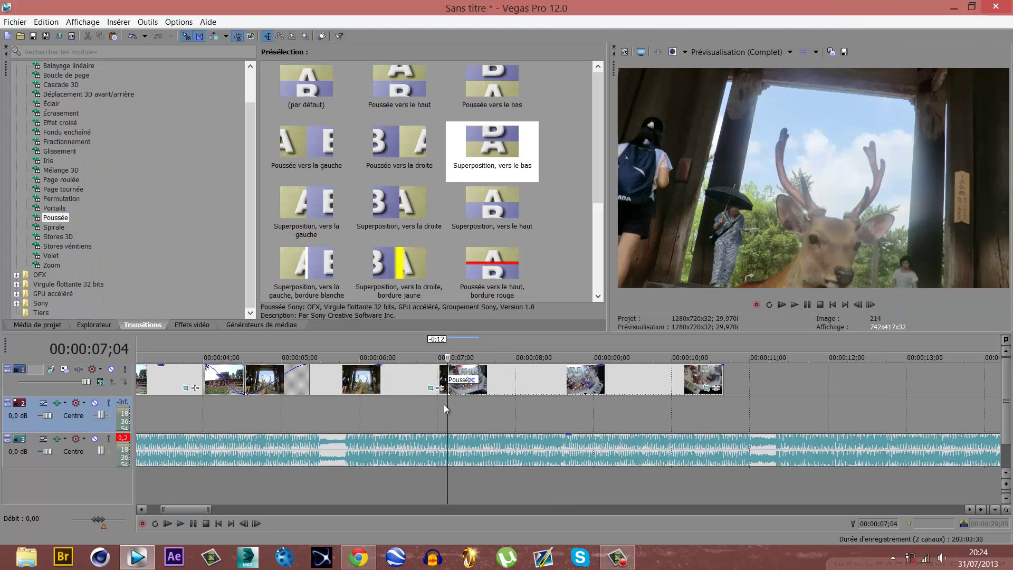
{"action": "key", "text": "space"}
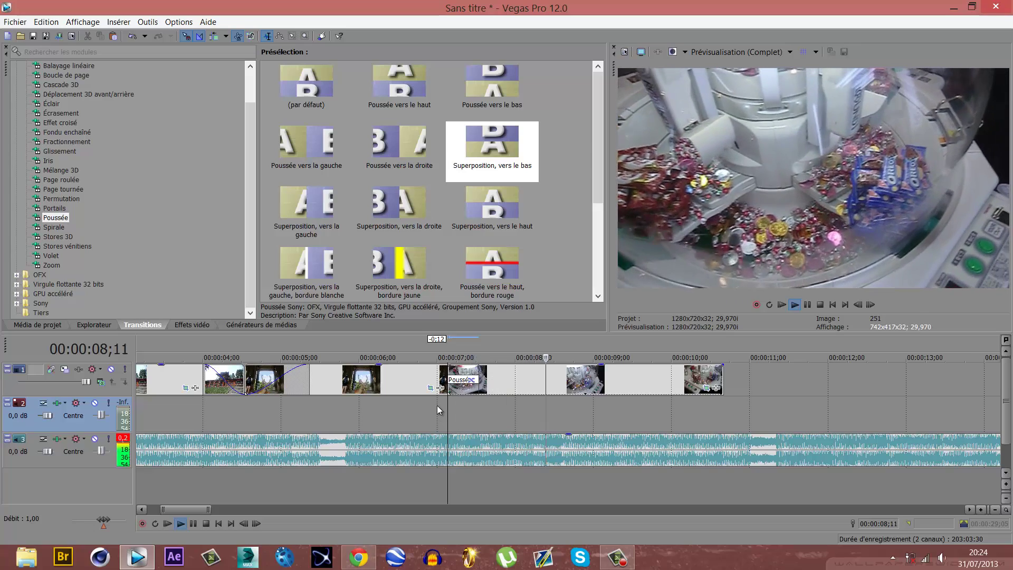
{"action": "left_click", "coordinate": [437, 405]}
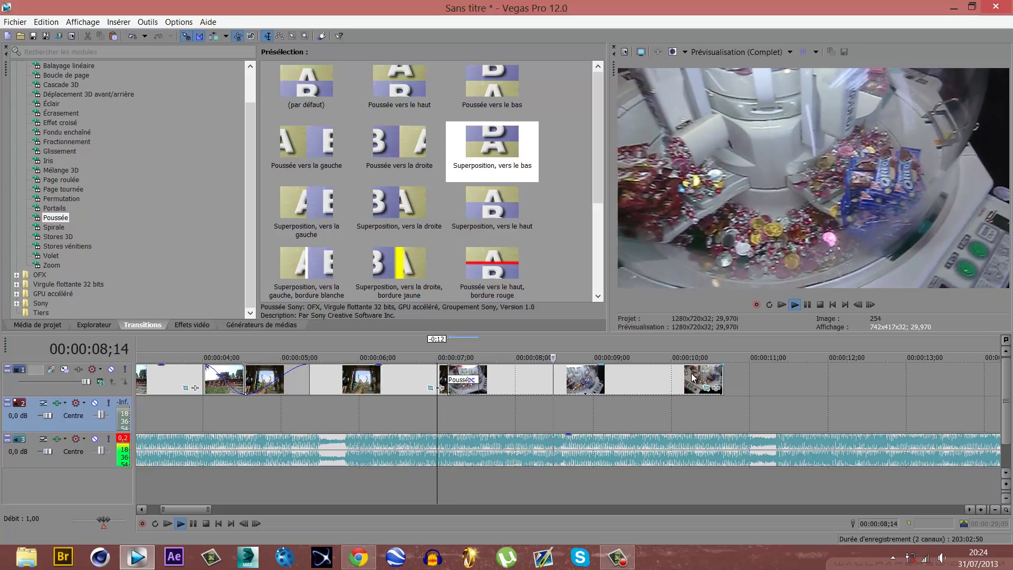
{"action": "scroll", "coordinate": [693, 376], "scroll_direction": "down", "scroll_amount": 4}
{"action": "key", "text": "Return"}
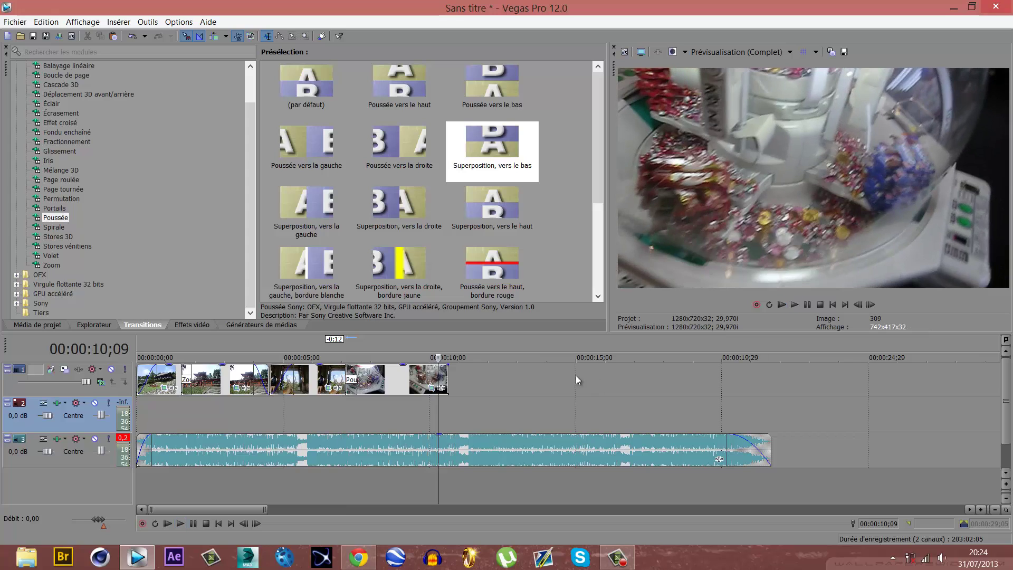
Animate the candy machine clip's pan/crop with a 604.5 x 362.0 frame, rotating from -3.0 at the start to 2.9 at 00:00:03;16.
{"action": "left_click", "coordinate": [431, 387]}
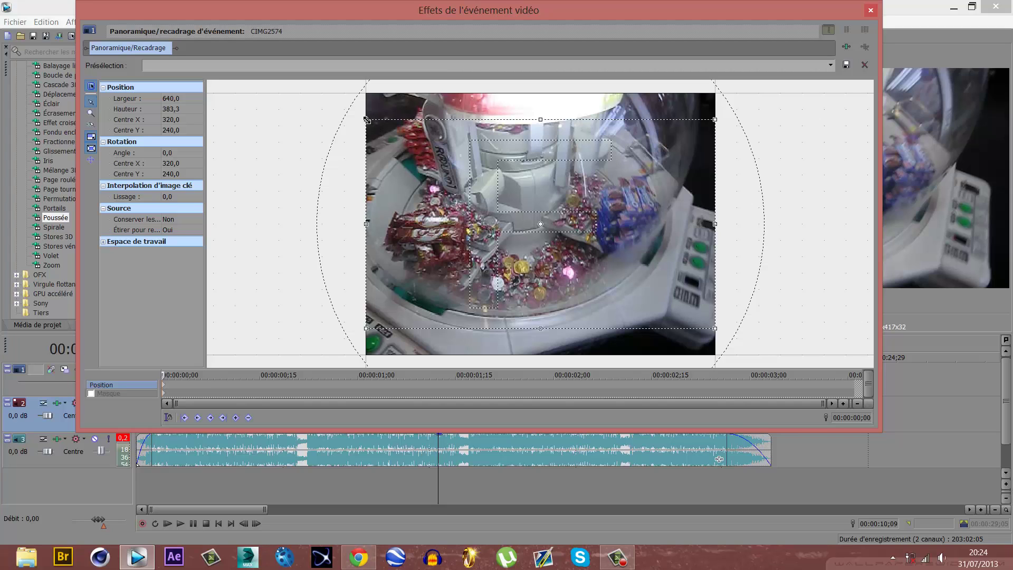
{"action": "mouse_move", "coordinate": [367, 120]}
{"action": "left_mouse_down"}
{"action": "mouse_move", "coordinate": [375, 126]}
{"action": "mouse_move", "coordinate": [370, 107]}
{"action": "left_mouse_up"}
{"action": "left_click", "coordinate": [854, 386]}
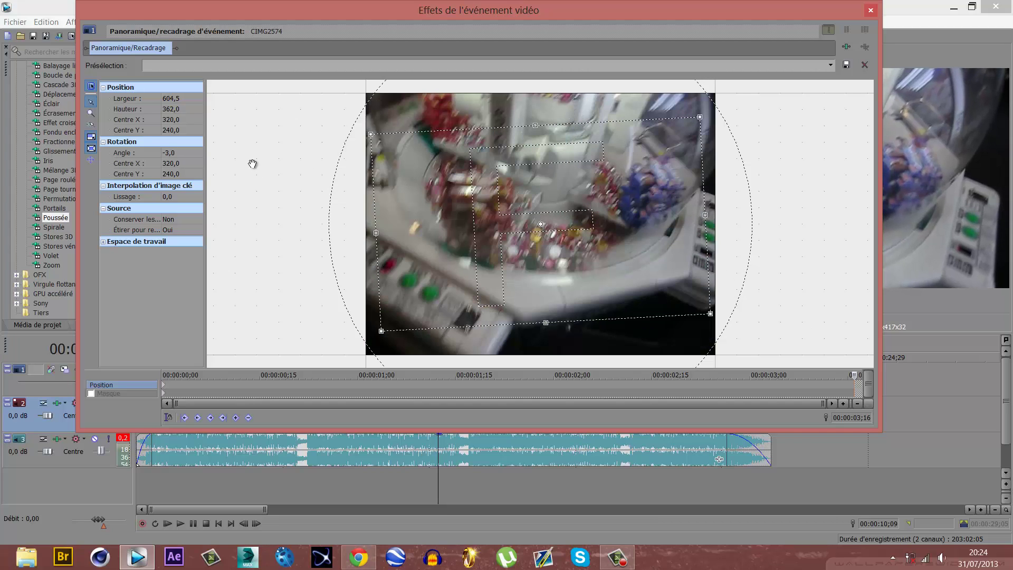
{"action": "left_click_drag", "start_coordinate": [540, 110], "coordinate": [553, 116]}
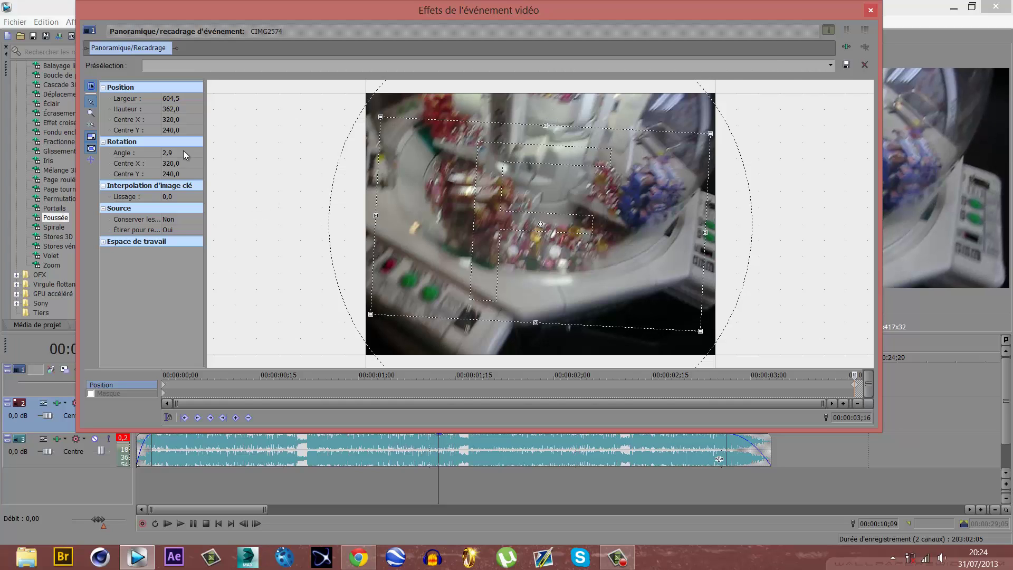
{"action": "left_click", "coordinate": [869, 10]}
Play the candy machine clip back to check its pan/crop movement.
{"action": "left_click", "coordinate": [364, 394]}
{"action": "key", "text": "space"}
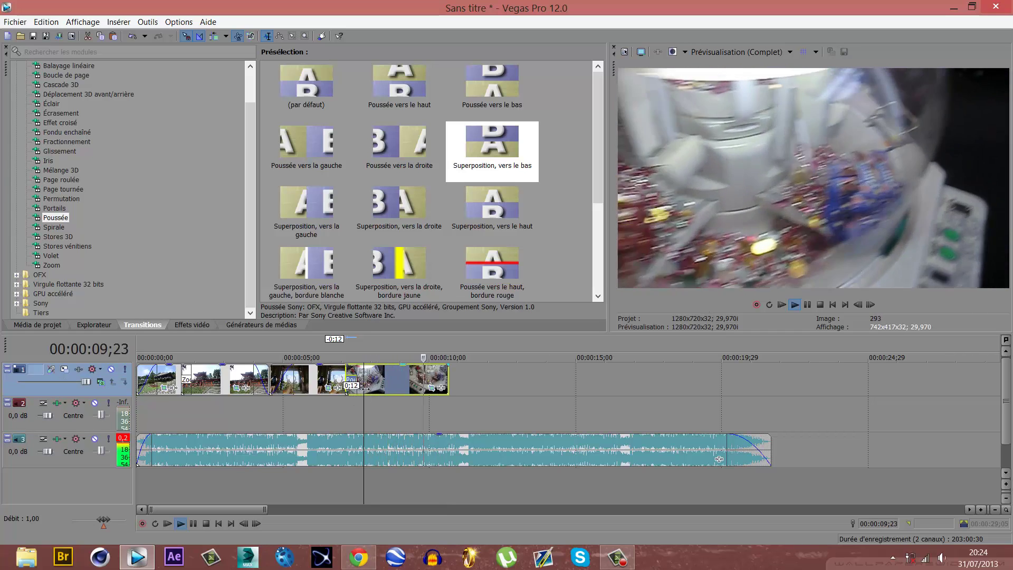
{"action": "key", "text": "Return"}
Move the bronze cauldron photo from the unused clips to the end of the candy machine clip, overlapping it by 11 frames.
{"action": "scroll", "coordinate": [543, 391], "scroll_direction": "down", "scroll_amount": 5}
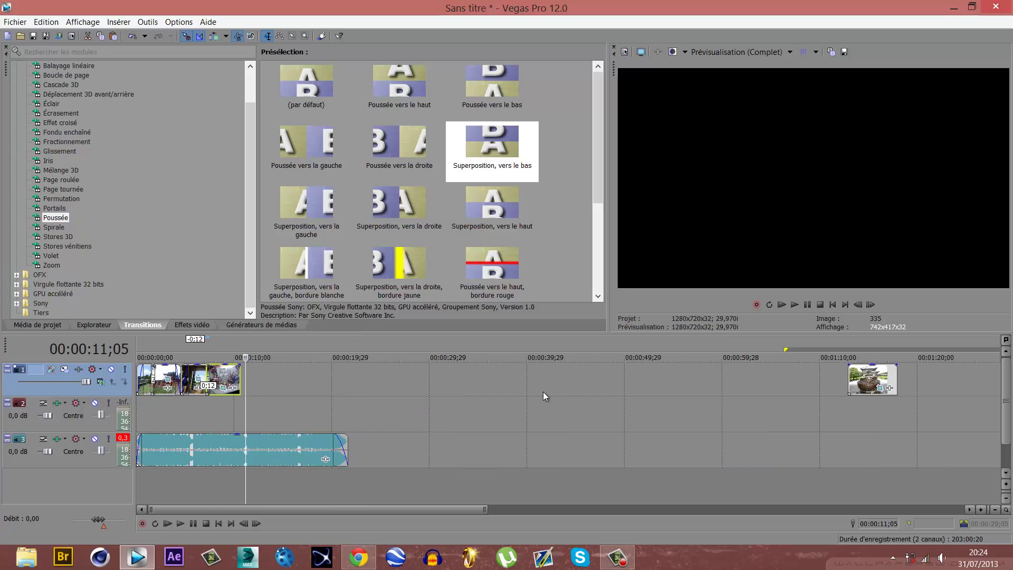
{"action": "left_click_drag", "start_coordinate": [874, 394], "coordinate": [272, 359]}
{"action": "scroll", "coordinate": [321, 391], "scroll_direction": "up", "scroll_amount": 6}
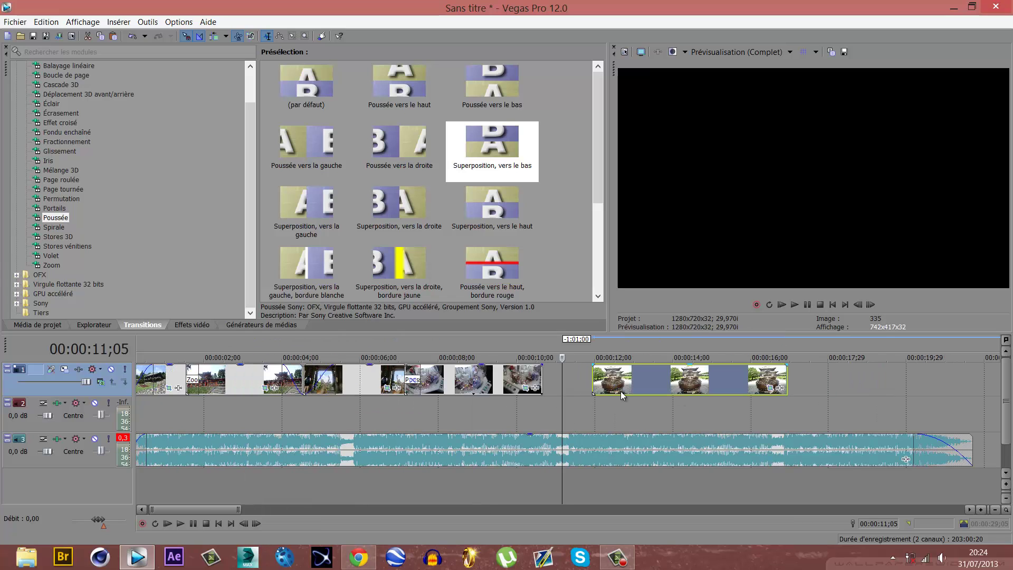
{"action": "left_click_drag", "start_coordinate": [621, 391], "coordinate": [558, 390]}
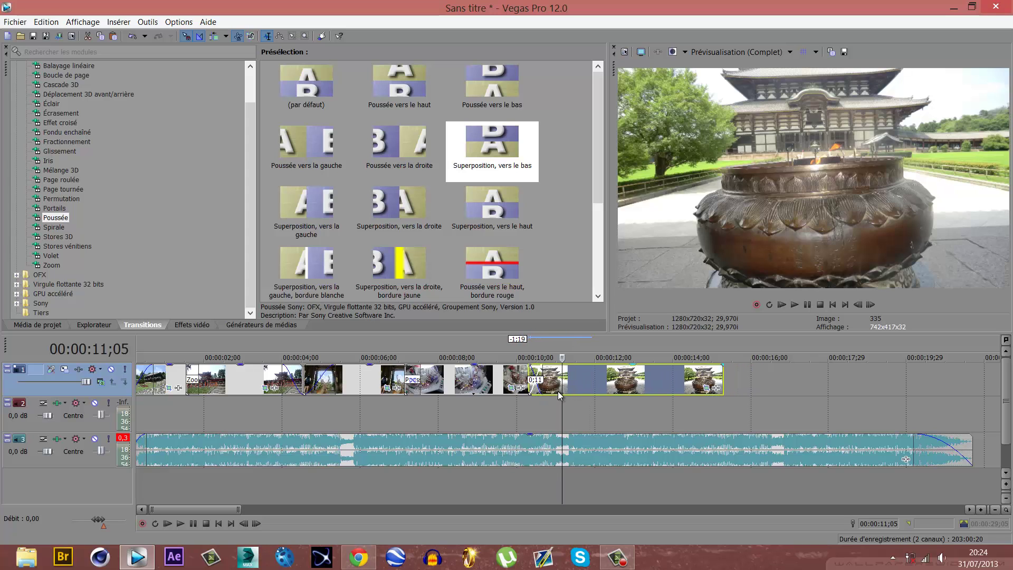
Play the crossfade between the candy machine clip and the bronze cauldron photo to examine it.
{"action": "left_click", "coordinate": [535, 394]}
{"action": "left_click", "coordinate": [530, 397]}
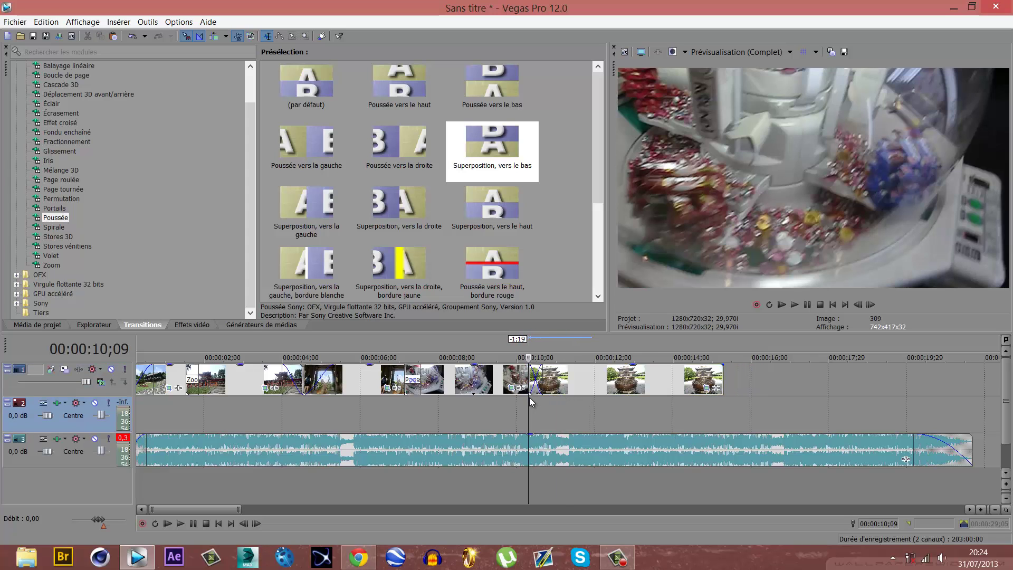
{"action": "key", "text": "space"}
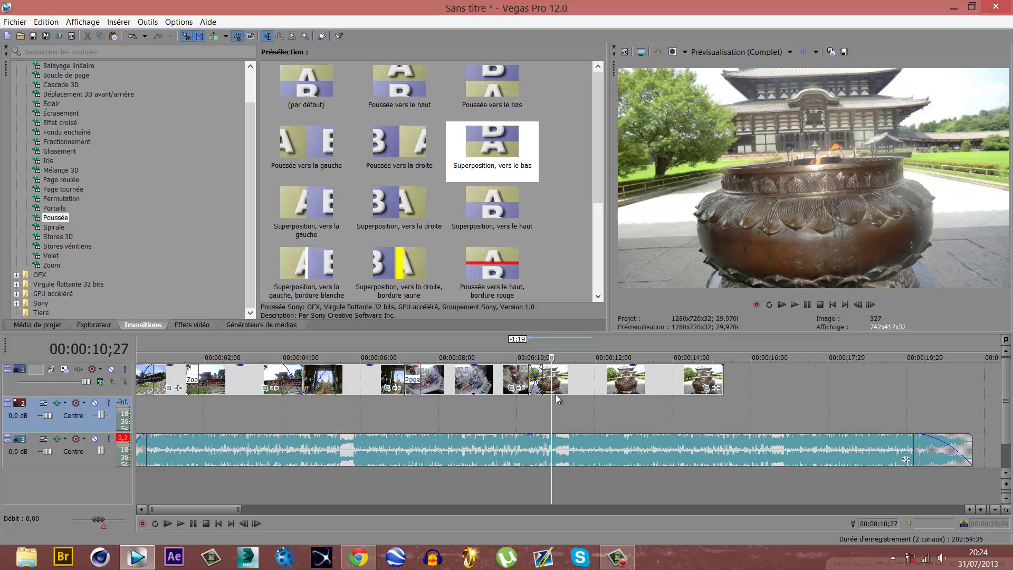
{"action": "left_click", "coordinate": [596, 388]}
{"action": "left_click", "coordinate": [536, 394]}
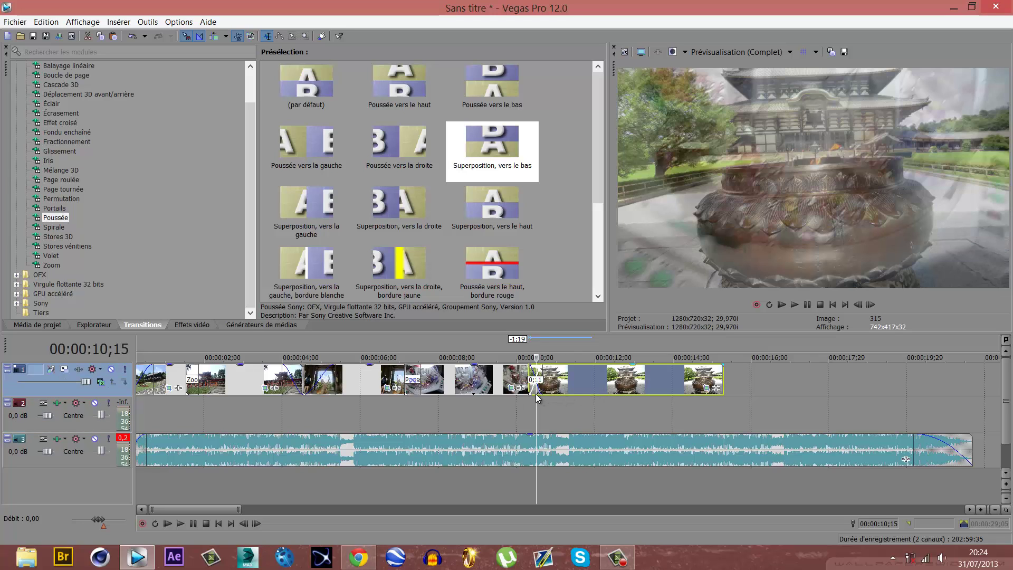
{"action": "left_click", "coordinate": [530, 395]}
{"action": "scroll", "coordinate": [530, 395], "scroll_direction": "up", "scroll_amount": 3}
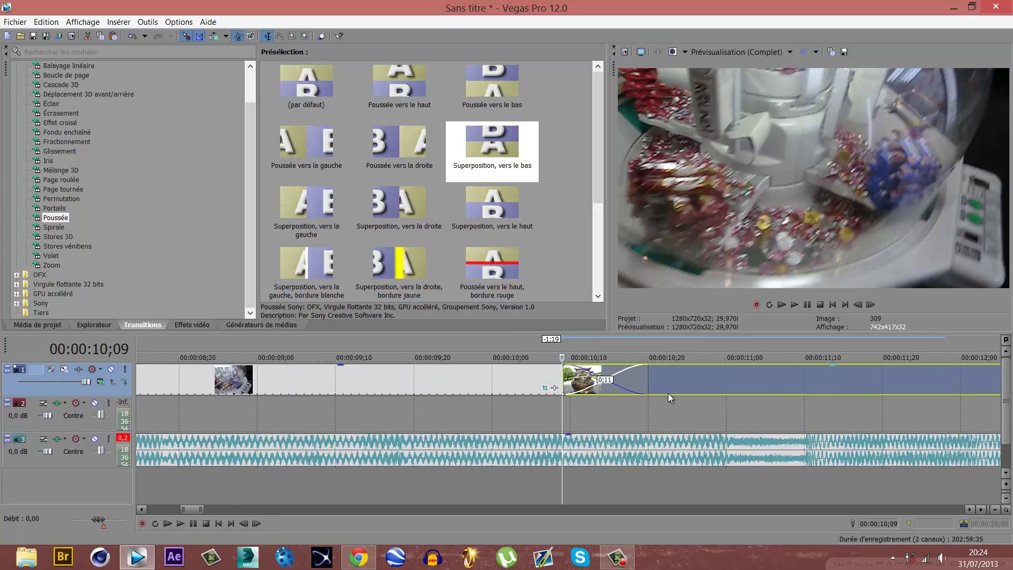
{"action": "key", "text": "space"}
{"action": "left_click", "coordinate": [565, 404]}
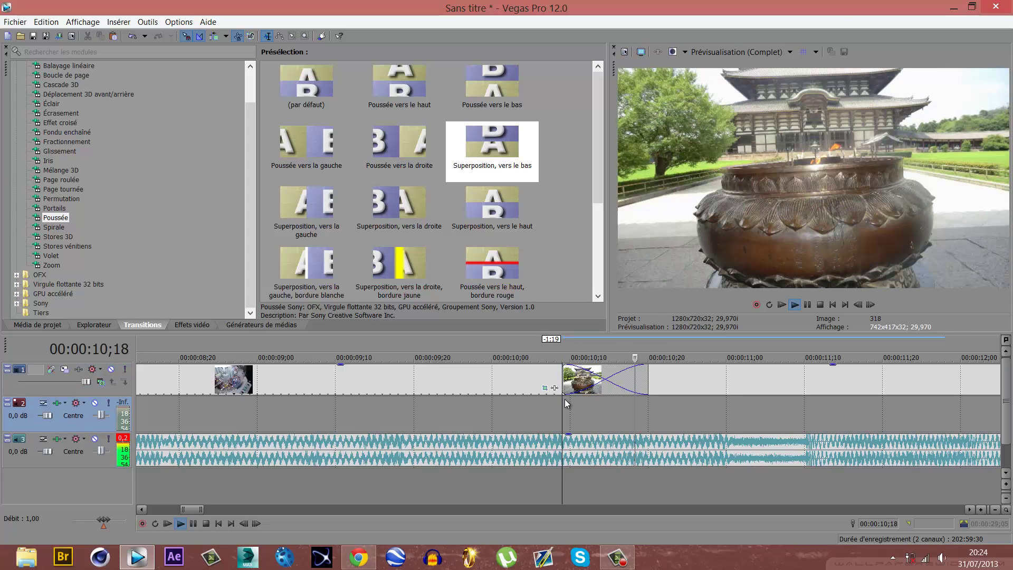
{"action": "scroll", "coordinate": [564, 403], "scroll_direction": "down", "scroll_amount": 4}
{"action": "key", "text": "Return"}
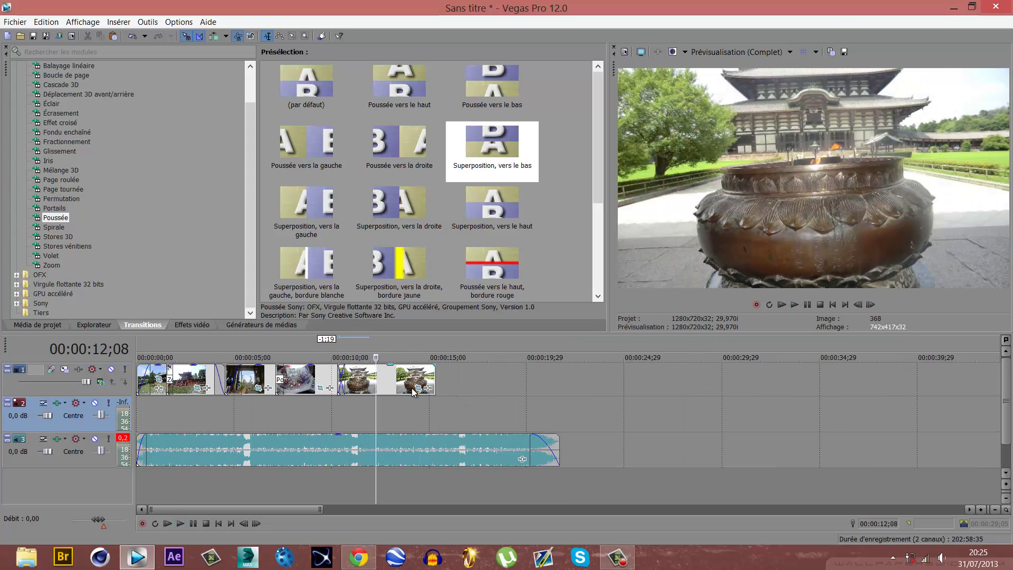
Add a pan/crop keyframe at 00:00:03;00 on the bronze cauldron photo with a 2 830.0 x 1 694.8 frame rotated to -4.2.
{"action": "left_click", "coordinate": [414, 389]}
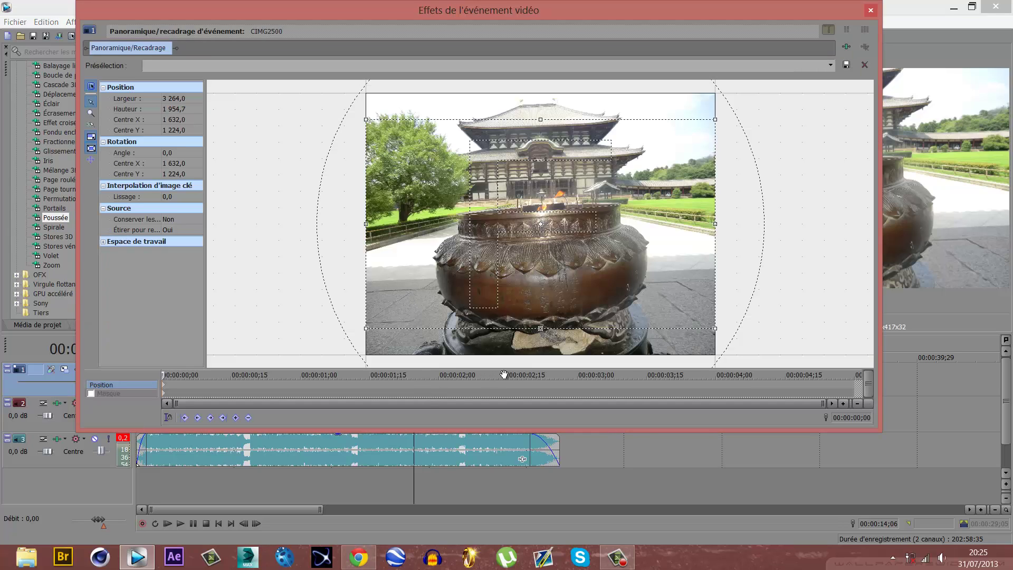
{"action": "left_click", "coordinate": [577, 380]}
{"action": "left_click_drag", "start_coordinate": [717, 121], "coordinate": [695, 133]}
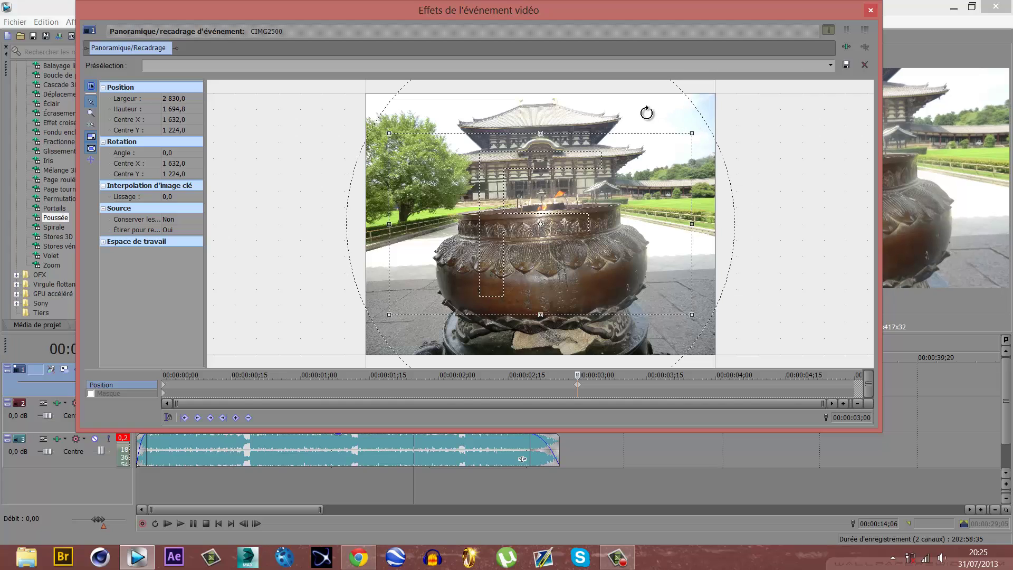
{"action": "mouse_move", "coordinate": [612, 110]}
{"action": "left_mouse_down"}
{"action": "mouse_move", "coordinate": [579, 107]}
{"action": "mouse_move", "coordinate": [604, 107]}
{"action": "left_mouse_up"}
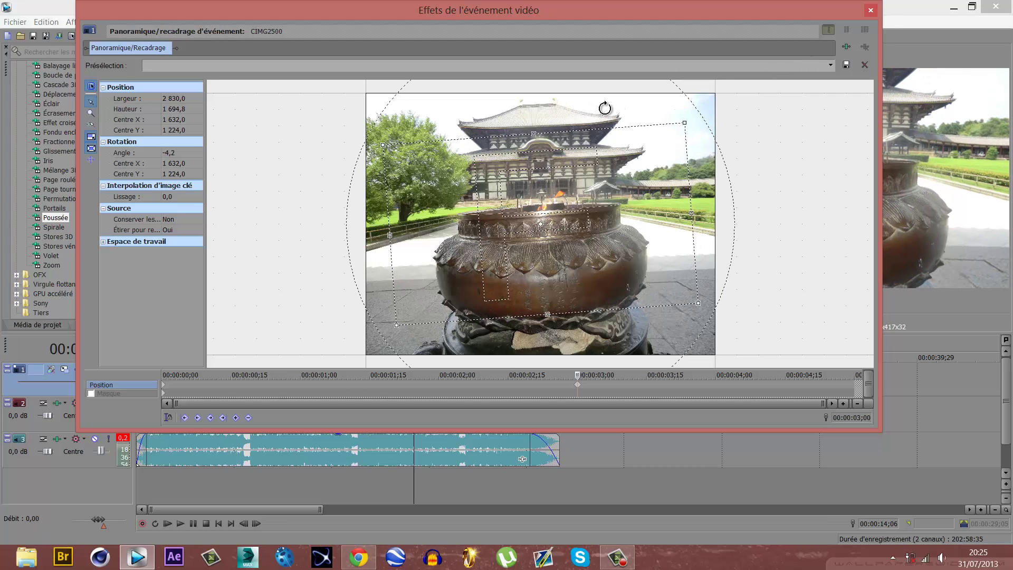
{"action": "left_click", "coordinate": [870, 11]}
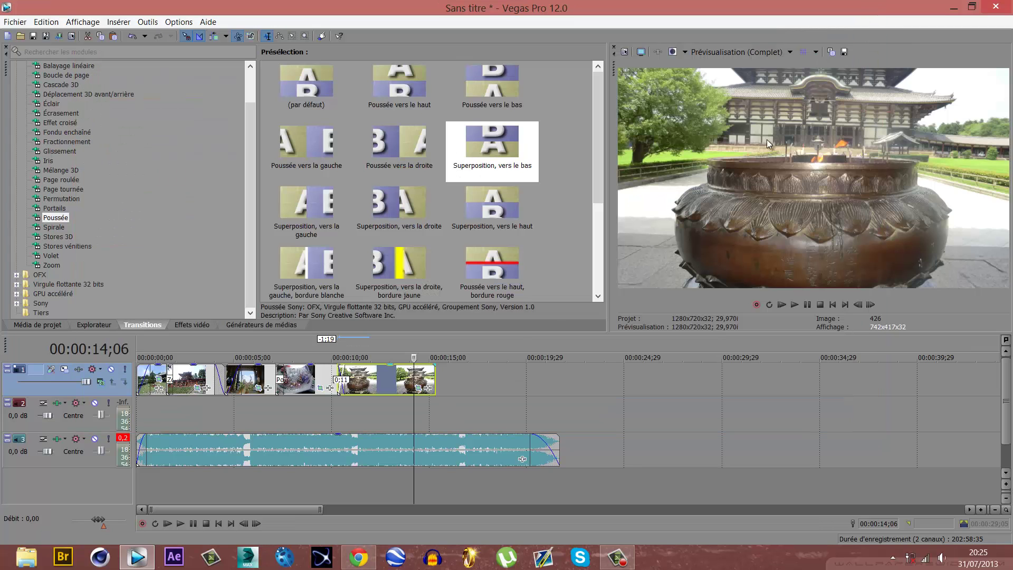
Play the bronze cauldron photo from its start, split it at 00:00:13;09 and delete the part after the cut.
{"action": "left_click", "coordinate": [338, 383]}
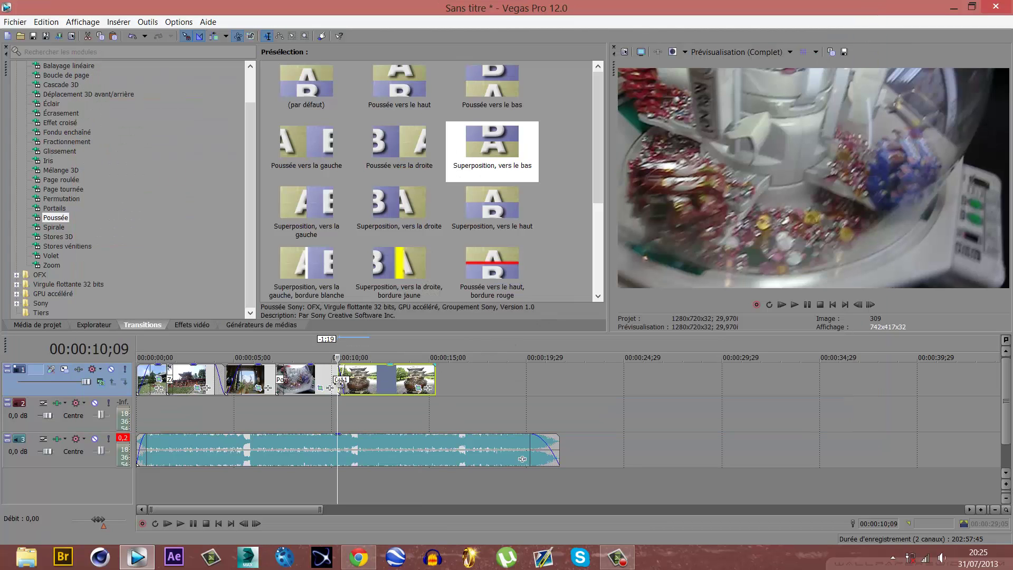
{"action": "left_click", "coordinate": [383, 381]}
{"action": "key", "text": "space"}
{"action": "key", "text": "Return"}
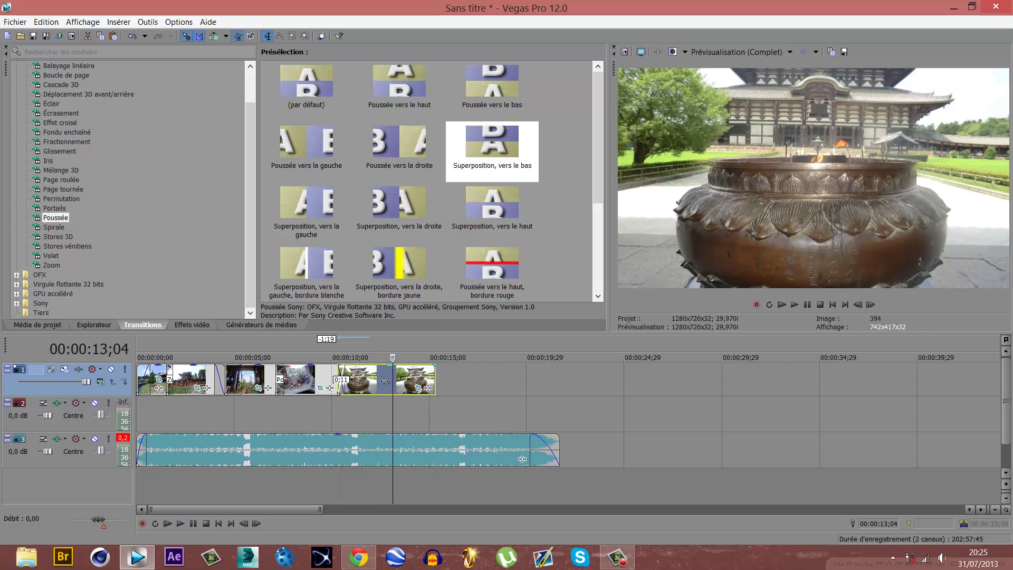
{"action": "key", "text": "alt+Right"}
{"action": "key", "text": "alt+Right"}
{"action": "key", "text": "alt+Right"}
{"action": "key", "text": "alt+Right"}
{"action": "key", "text": "alt+Right"}
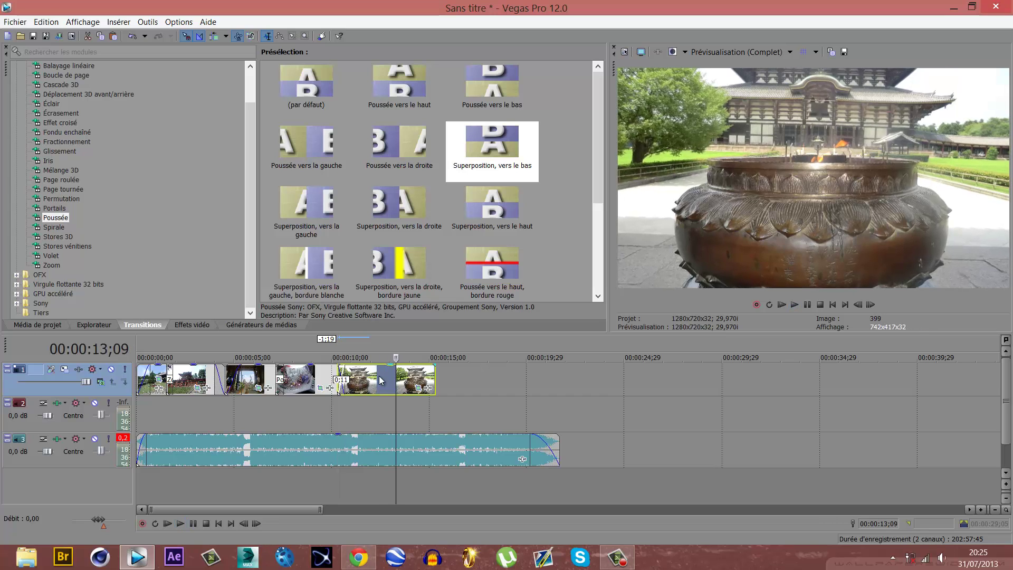
{"action": "key", "text": "s"}
{"action": "key", "text": "Delete"}
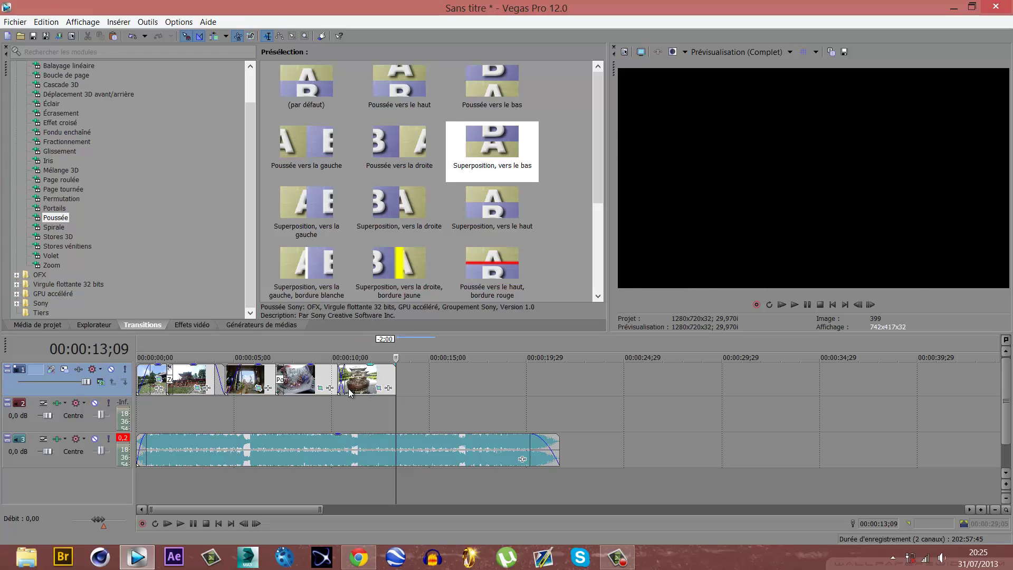
Add a fade-out to the end of the bronze cauldron photo and play the photo back to check it.
{"action": "left_click", "coordinate": [350, 391]}
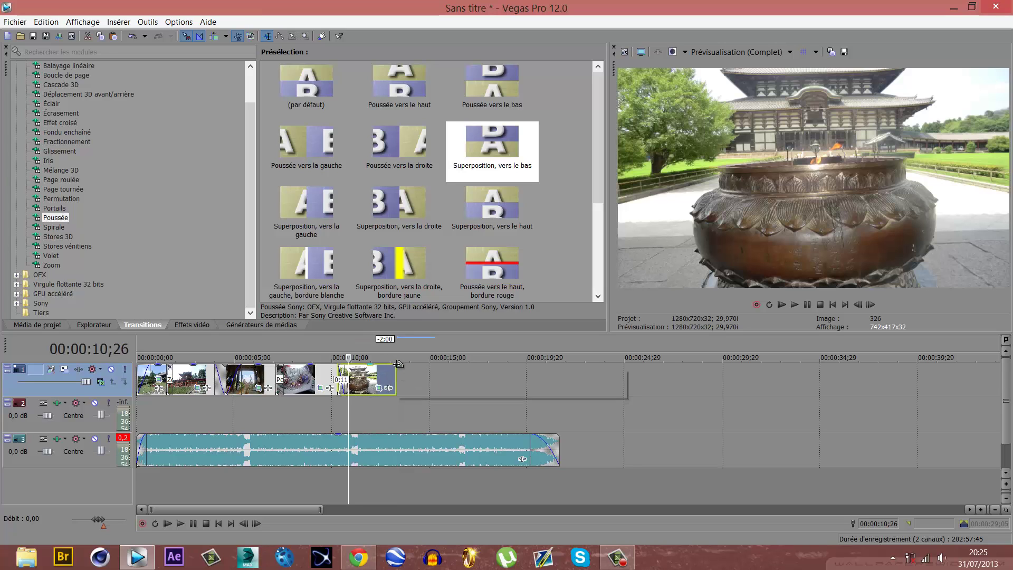
{"action": "left_click_drag", "start_coordinate": [396, 364], "coordinate": [376, 364]}
{"action": "left_click", "coordinate": [331, 400]}
{"action": "key", "text": "space"}
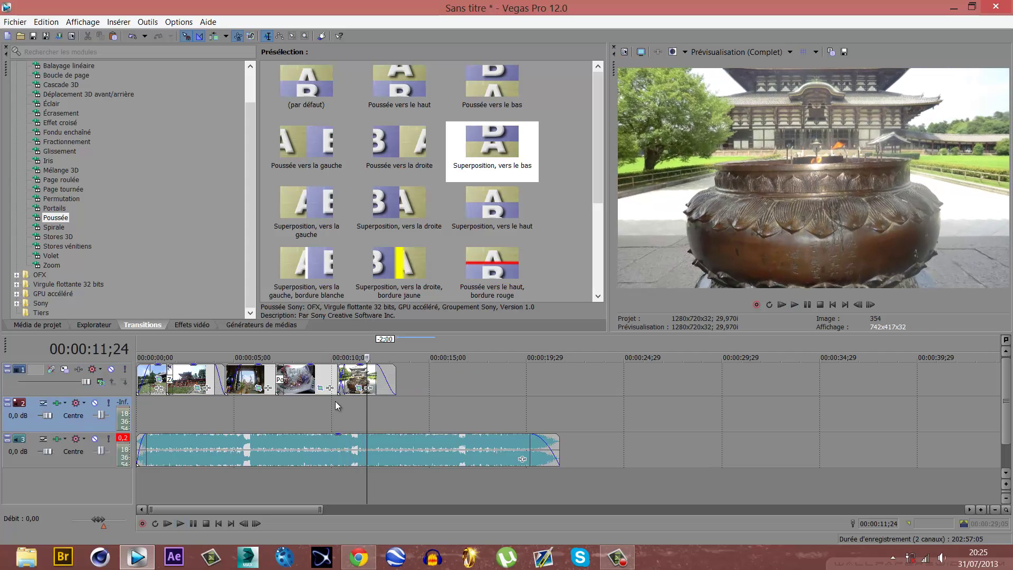
{"action": "left_click", "coordinate": [334, 401]}
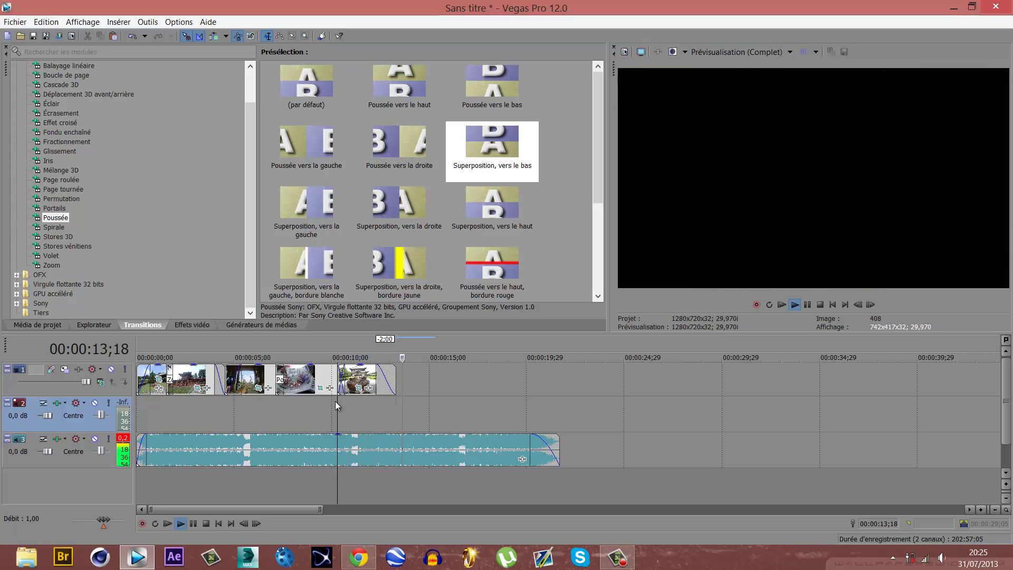
{"action": "key", "text": "space"}
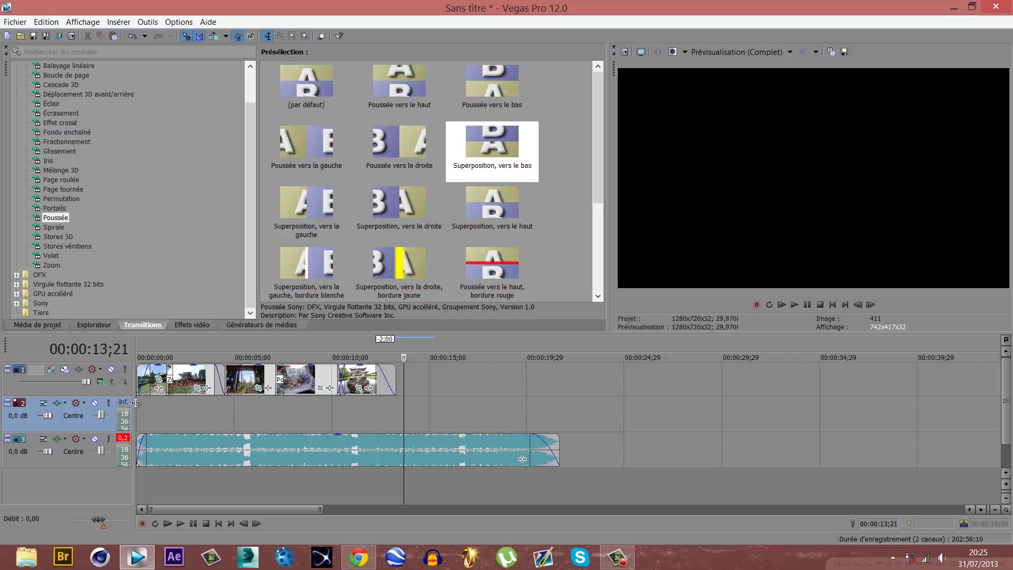
Play the whole montage from the beginning to its end to review it.
{"action": "left_click", "coordinate": [137, 398]}
{"action": "key", "text": "space"}
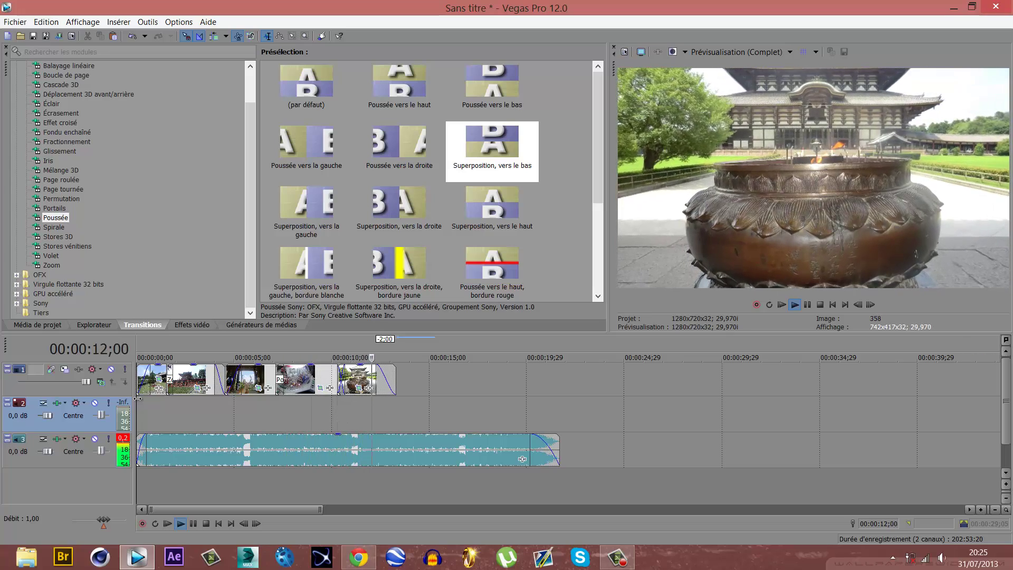
{"action": "key", "text": "Return"}
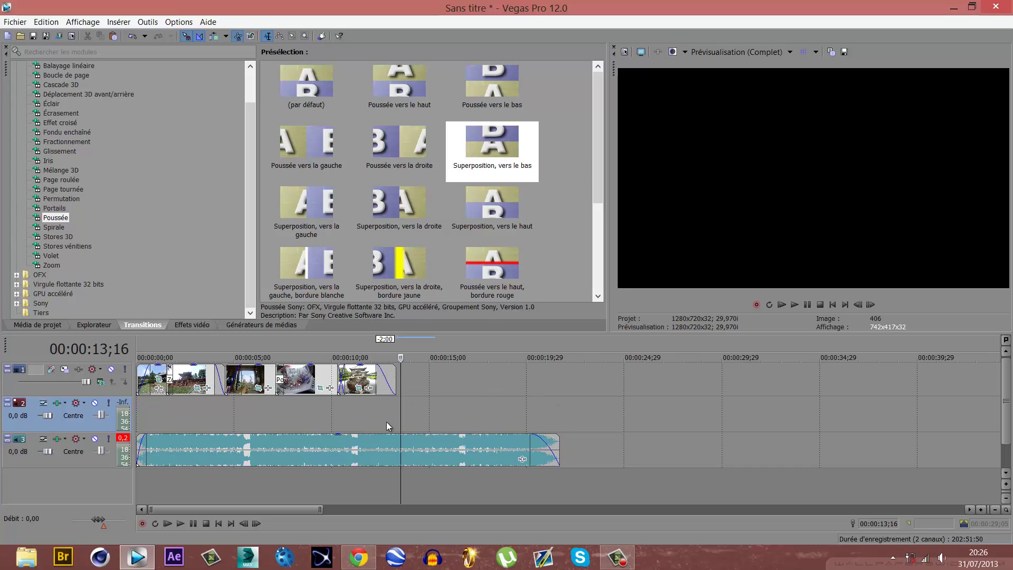
Trim the background music's end to match the end of the bronze cauldron photo and play the final seconds.
{"action": "left_click_drag", "start_coordinate": [560, 452], "coordinate": [394, 449]}
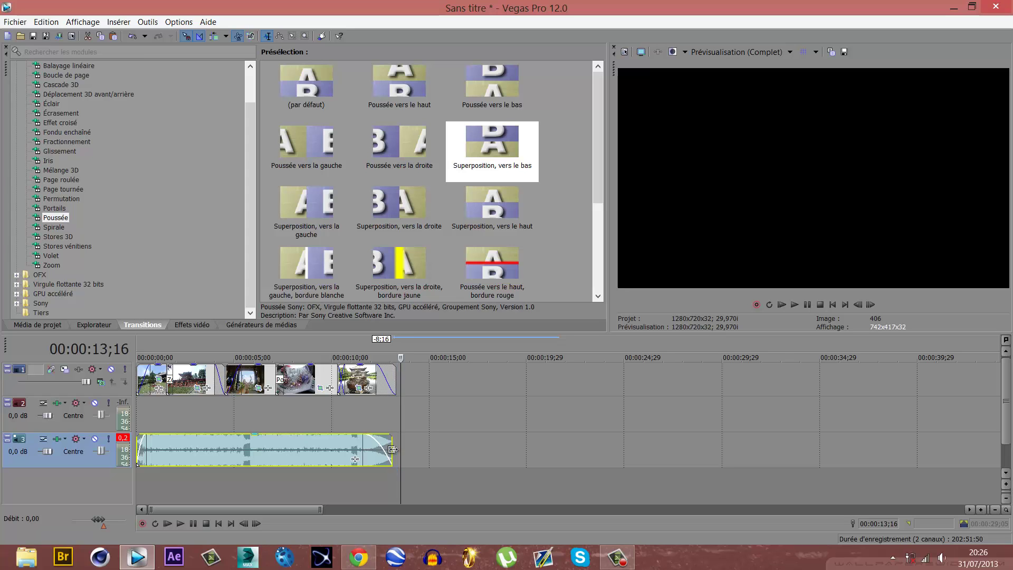
{"action": "left_click", "coordinate": [375, 415]}
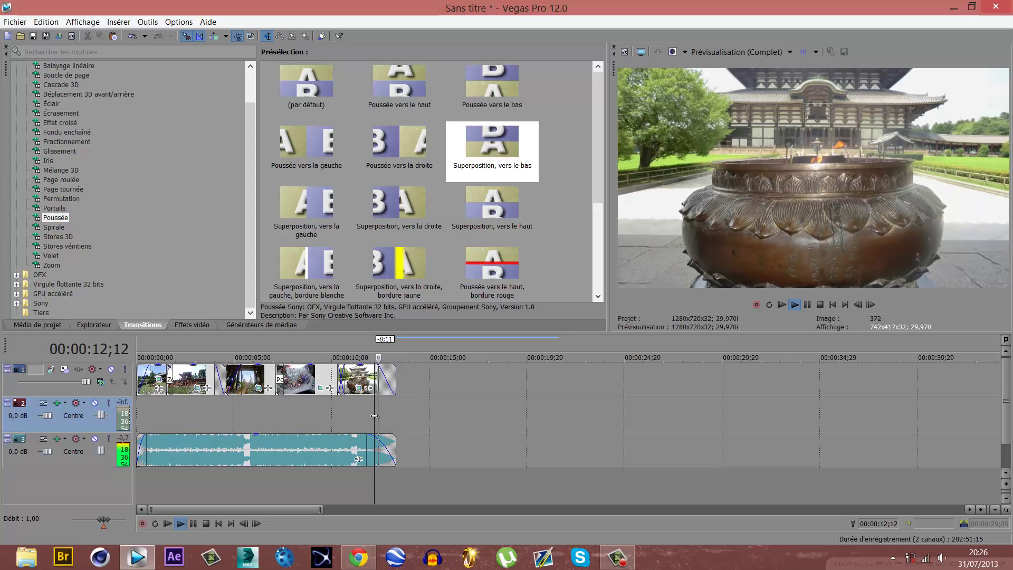
{"action": "scroll", "coordinate": [373, 417], "scroll_direction": "down", "scroll_amount": 3}
{"action": "scroll", "coordinate": [327, 397], "scroll_direction": "down", "scroll_amount": 3}
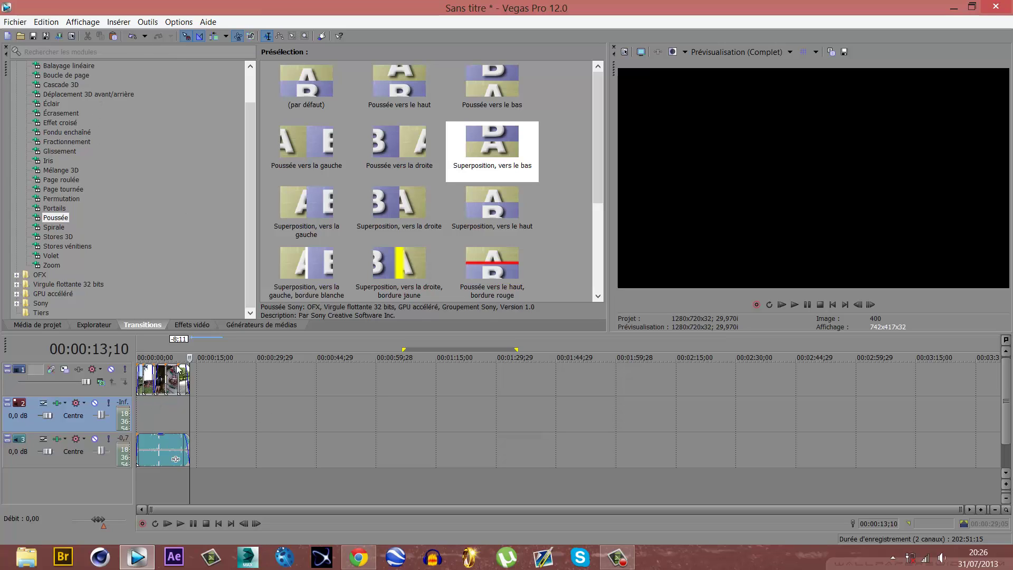
Open the render settings and choose the Internet 1920x1080-30p template in the Sony AVC/MVC format.
{"action": "left_click", "coordinate": [58, 37]}
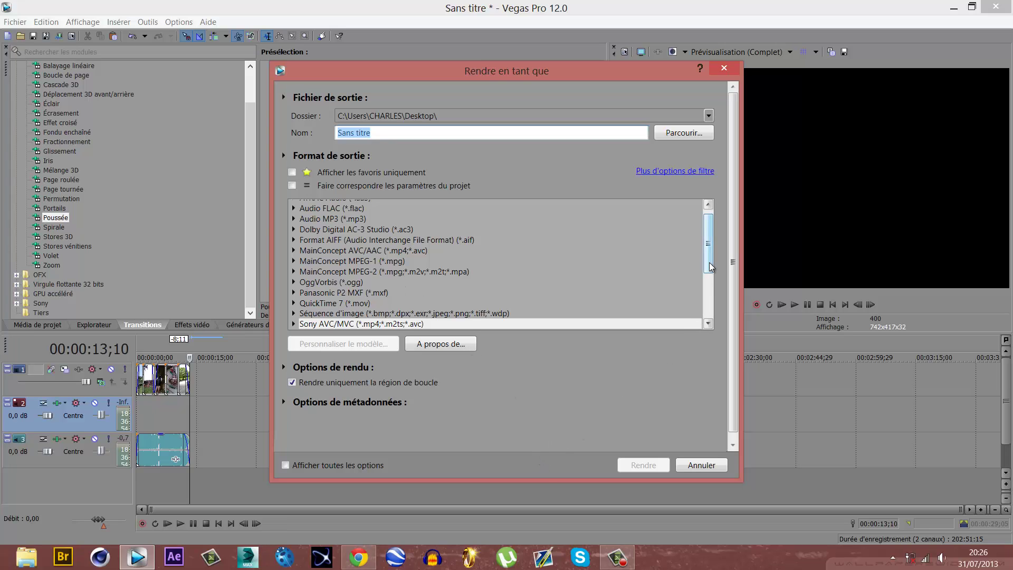
{"action": "left_click_drag", "start_coordinate": [709, 262], "coordinate": [710, 290]}
{"action": "left_click", "coordinate": [391, 268]}
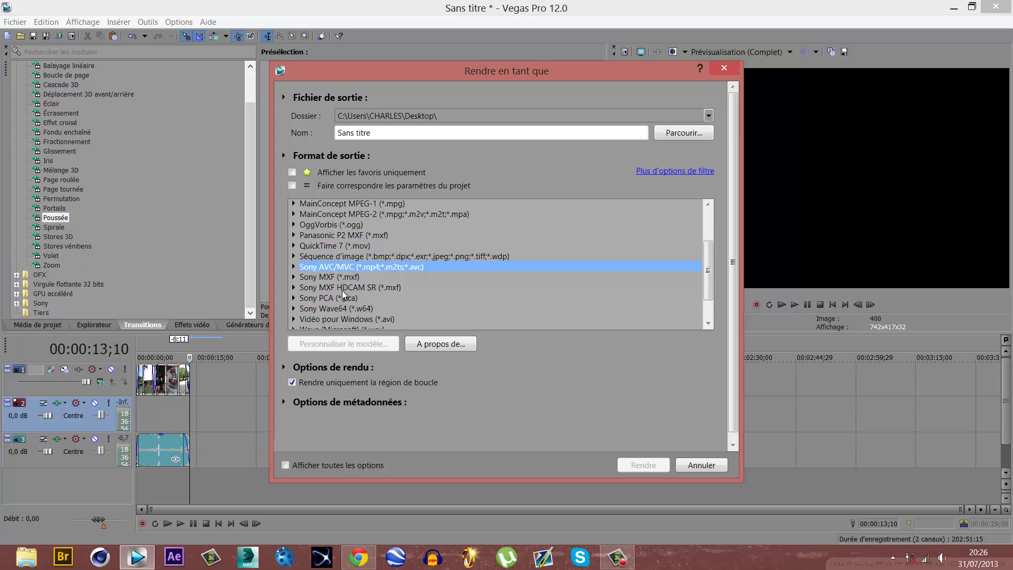
{"action": "scroll", "coordinate": [343, 287], "scroll_direction": "down", "scroll_amount": 2}
{"action": "scroll", "coordinate": [344, 284], "scroll_direction": "up", "scroll_amount": 4}
{"action": "scroll", "coordinate": [333, 284], "scroll_direction": "down", "scroll_amount": 3}
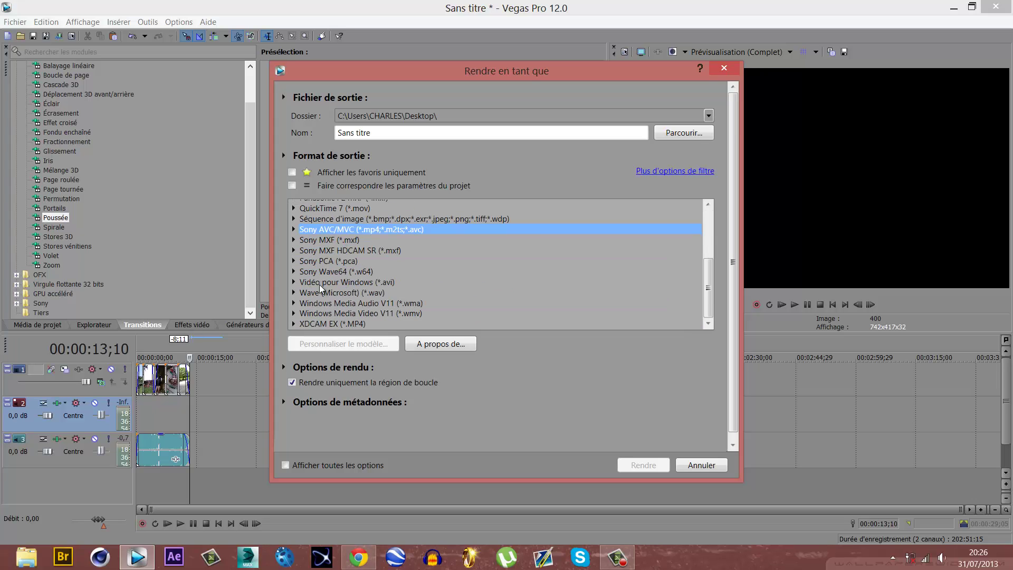
{"action": "left_click", "coordinate": [294, 229]}
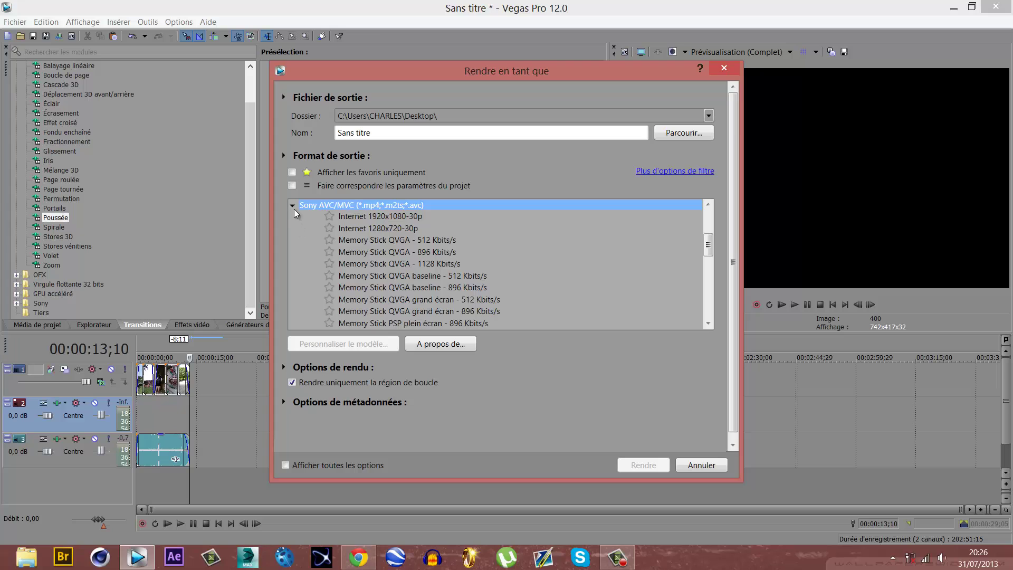
{"action": "scroll", "coordinate": [363, 219], "scroll_direction": "down", "scroll_amount": 3}
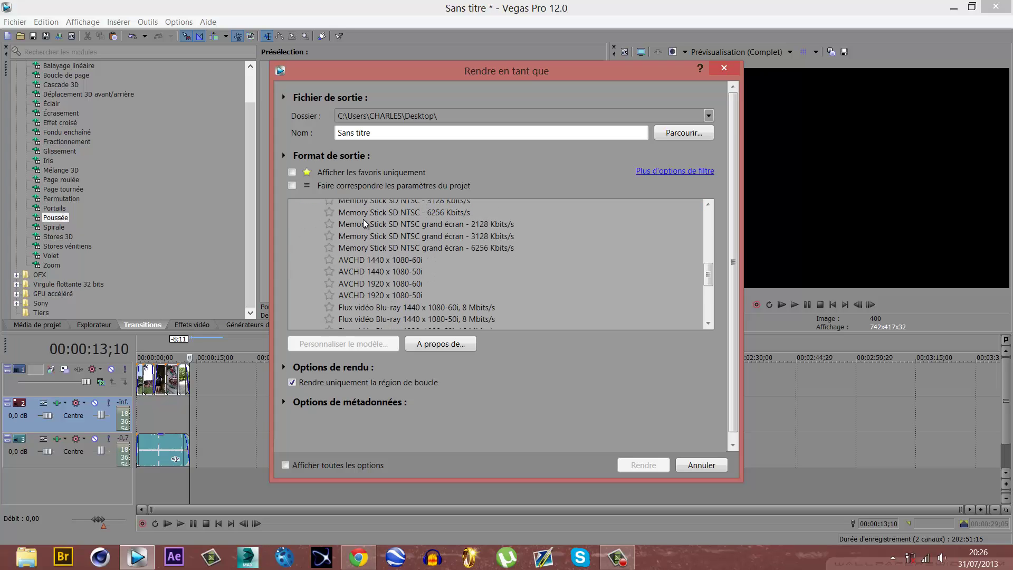
{"action": "scroll", "coordinate": [375, 252], "scroll_direction": "up", "scroll_amount": 3}
{"action": "scroll", "coordinate": [379, 261], "scroll_direction": "up", "scroll_amount": 2}
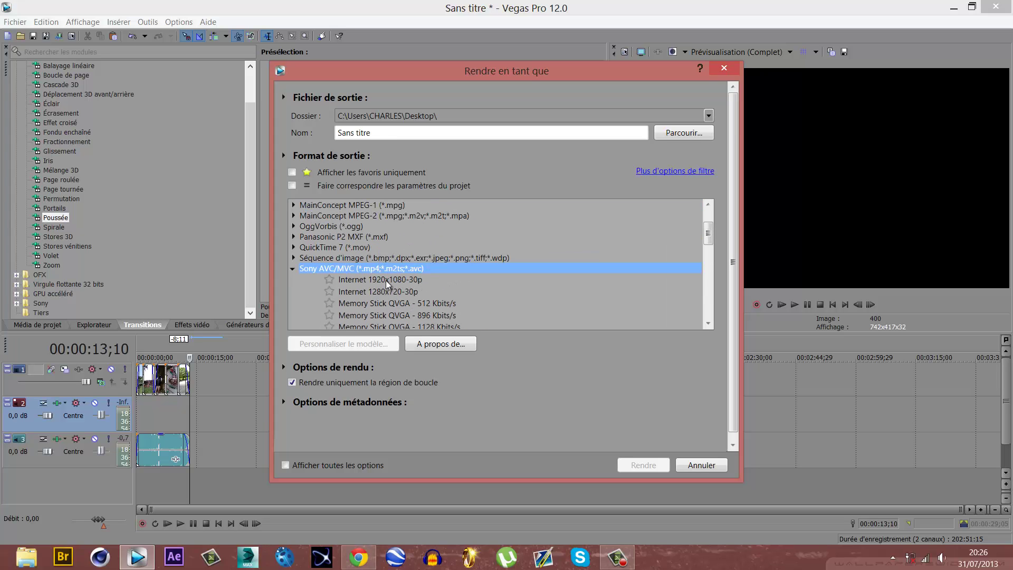
{"action": "left_click", "coordinate": [386, 282]}
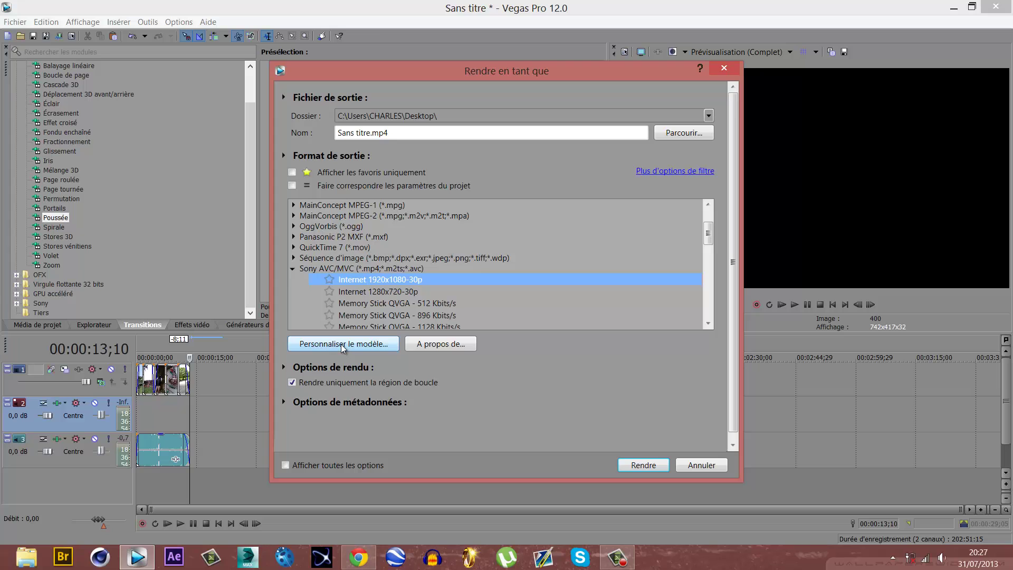
Customize the render template to the Haute définition (1280 x 720) image size and review its settings.
{"action": "left_click", "coordinate": [372, 344]}
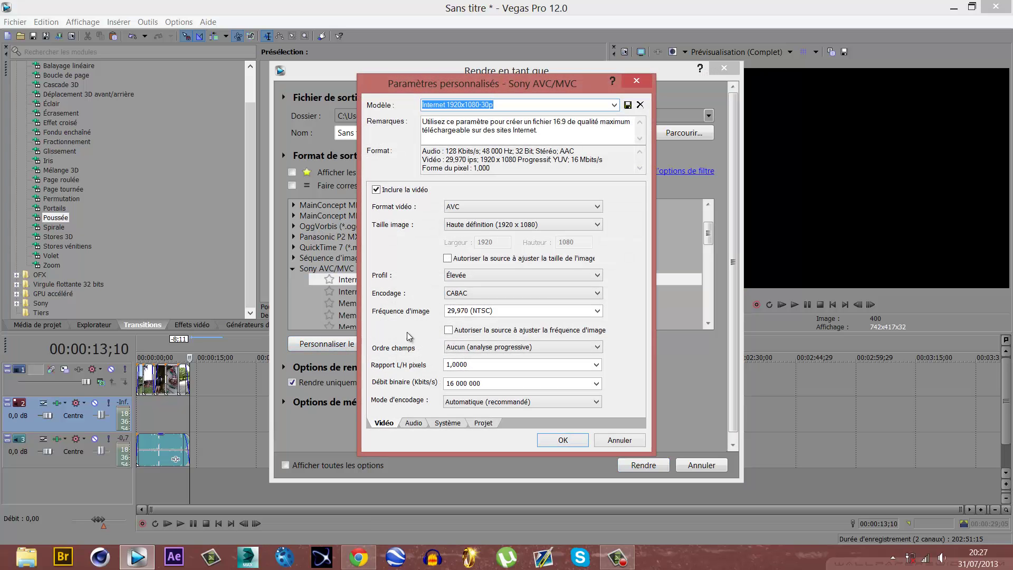
{"action": "left_click", "coordinate": [509, 228]}
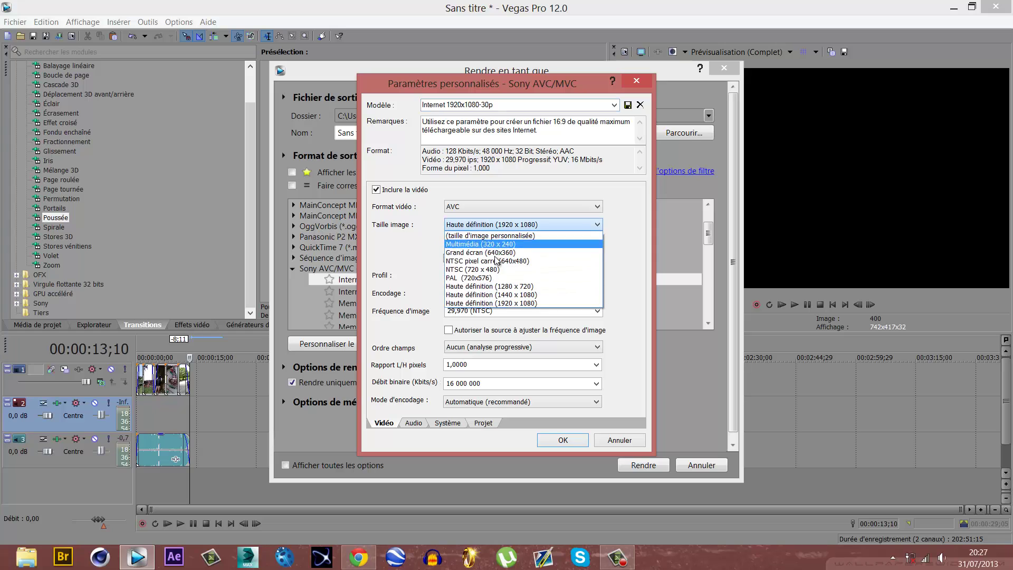
{"action": "left_click", "coordinate": [498, 287]}
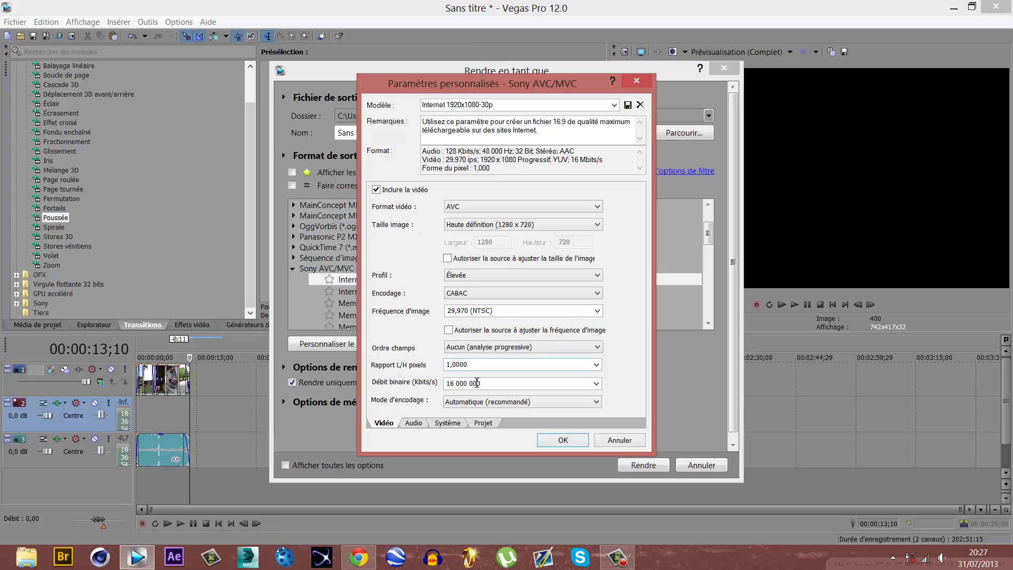
{"action": "left_click", "coordinate": [595, 384]}
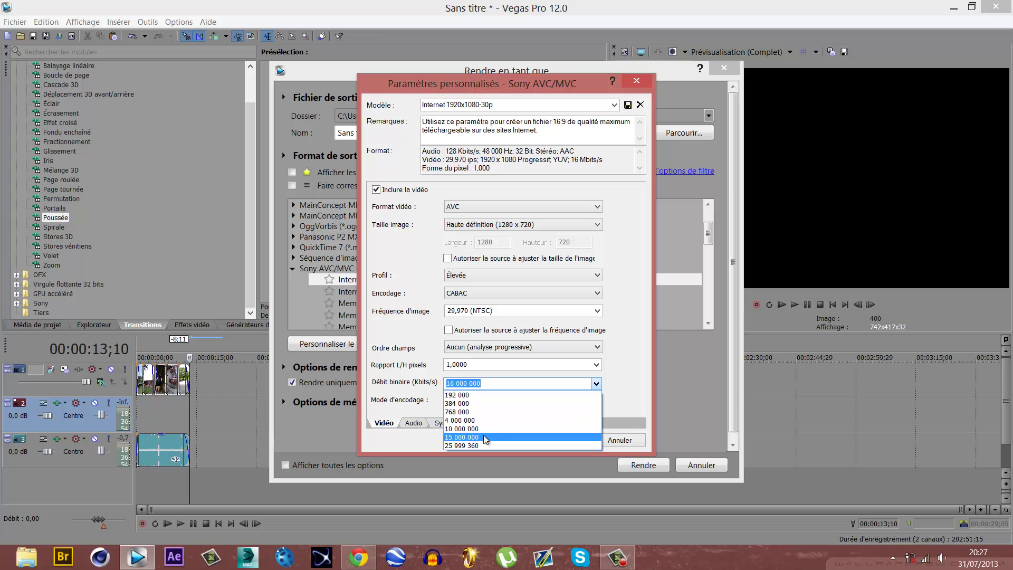
{"action": "left_click", "coordinate": [596, 384]}
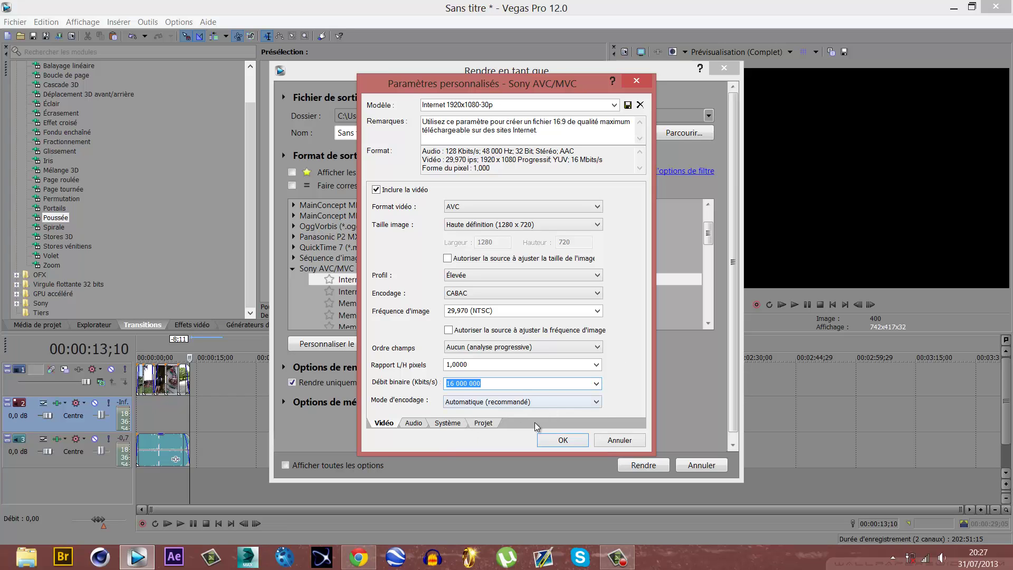
{"action": "left_click", "coordinate": [562, 440]}
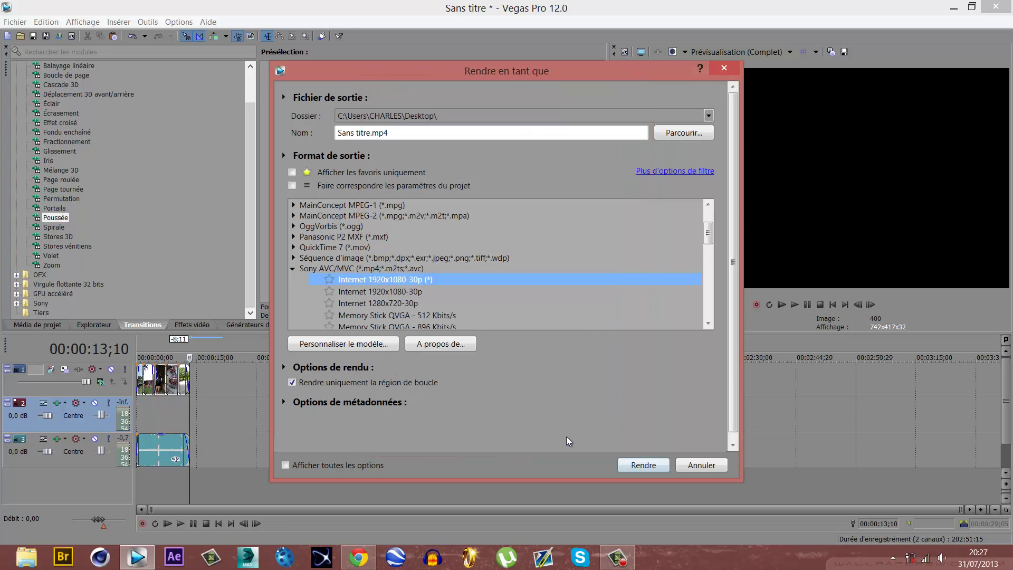
{"action": "left_click", "coordinate": [331, 342]}
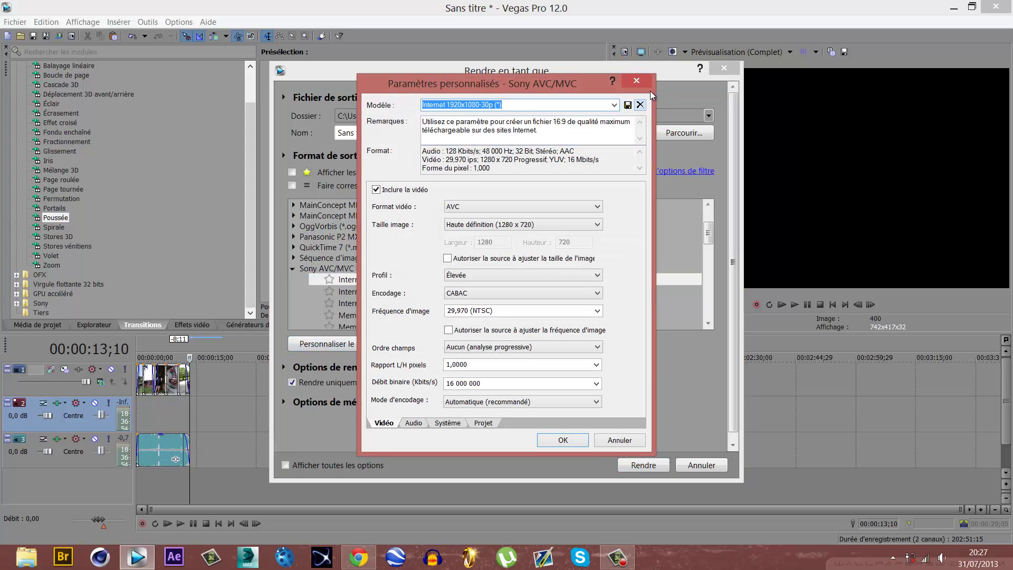
{"action": "left_click", "coordinate": [637, 81]}
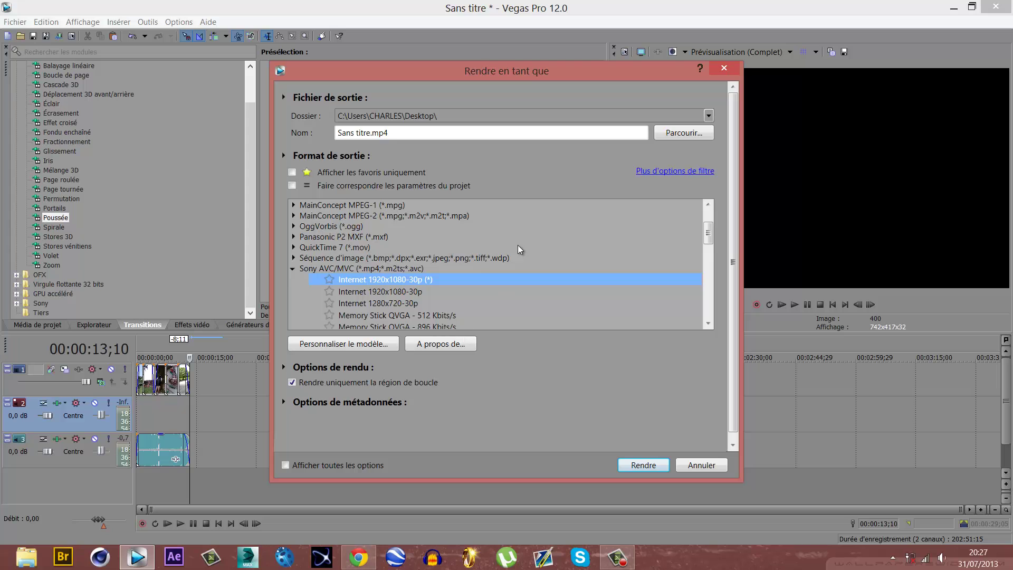
View the save location choices for the rendered file, leave them unsaved and cancel the render setup.
{"action": "left_click", "coordinate": [661, 135]}
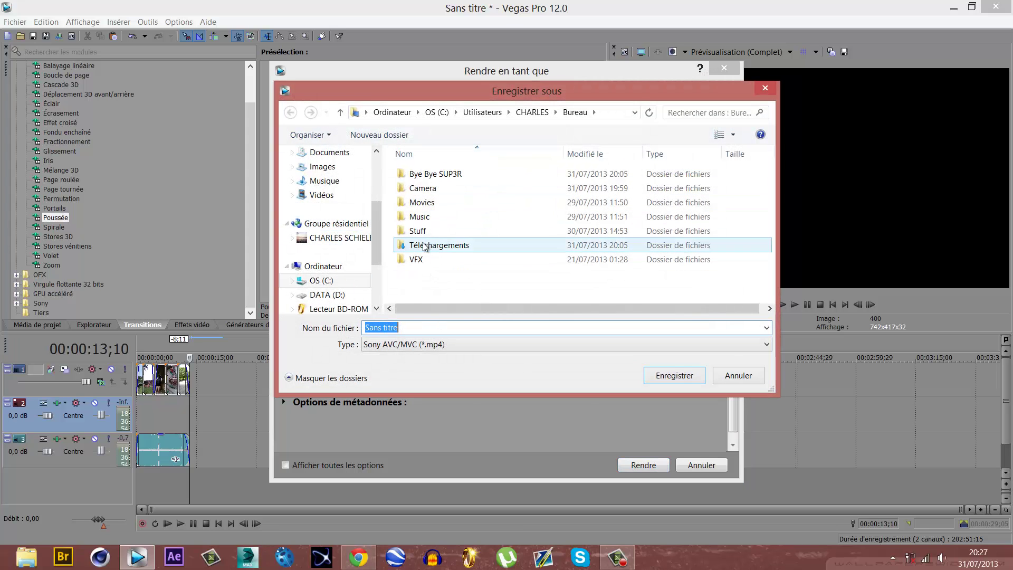
{"action": "left_click", "coordinate": [767, 91]}
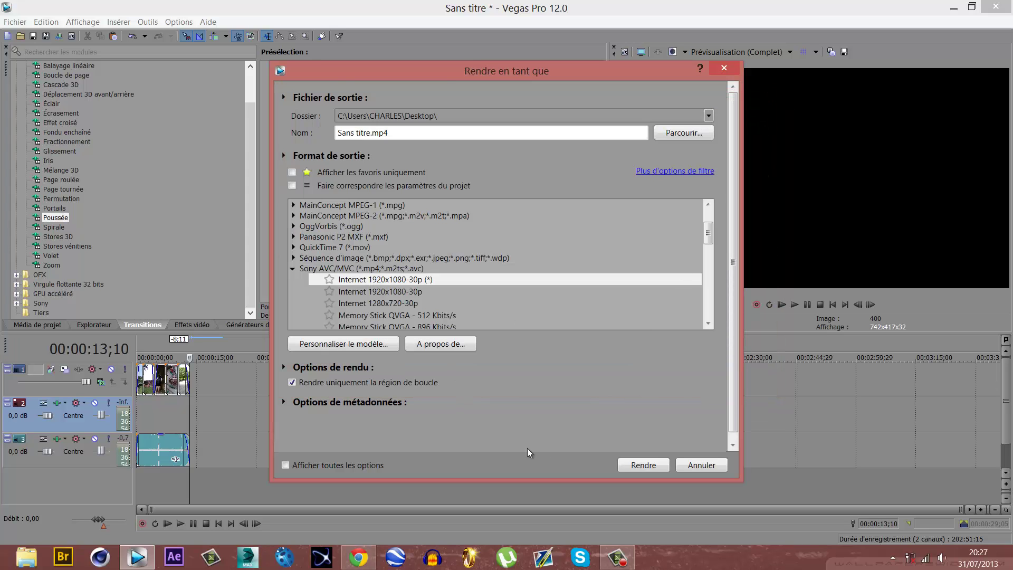
{"action": "left_click", "coordinate": [700, 464]}
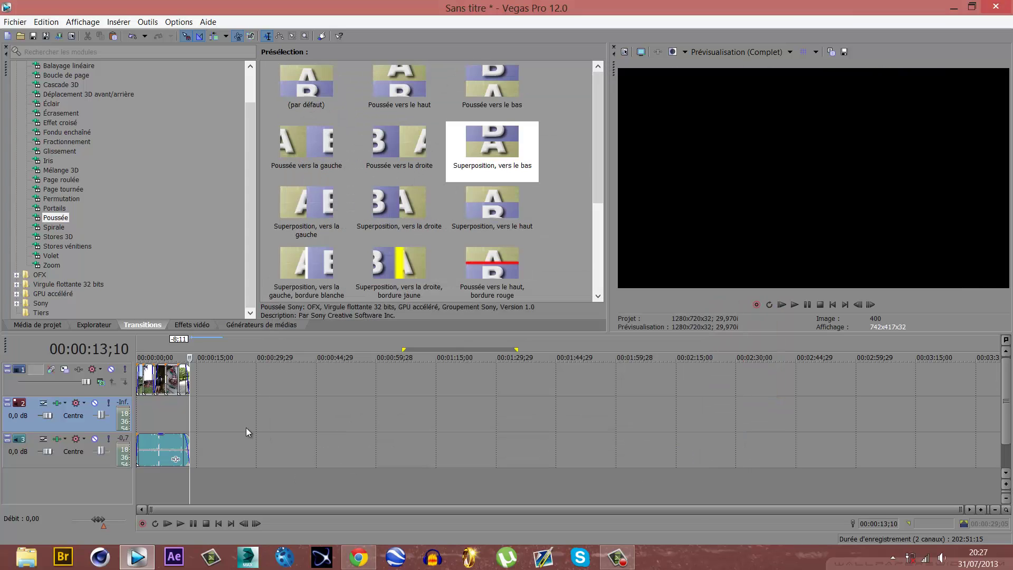
Select the candy machine clip with the playhead at 00:00:08;13 and display the available video effects.
{"action": "left_click", "coordinate": [154, 387]}
{"action": "scroll", "coordinate": [157, 390], "scroll_direction": "up", "scroll_amount": 5}
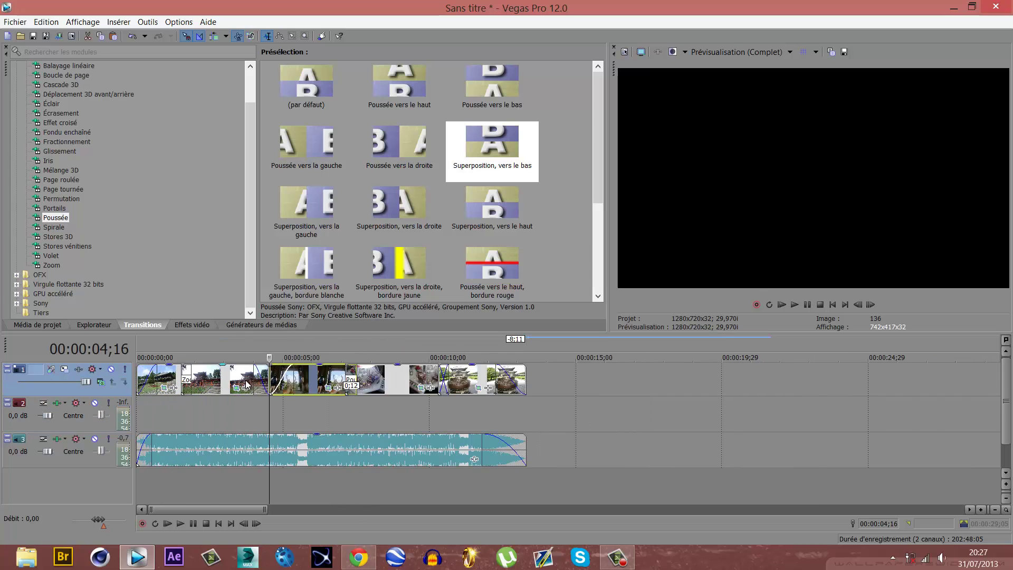
{"action": "left_click", "coordinate": [384, 394]}
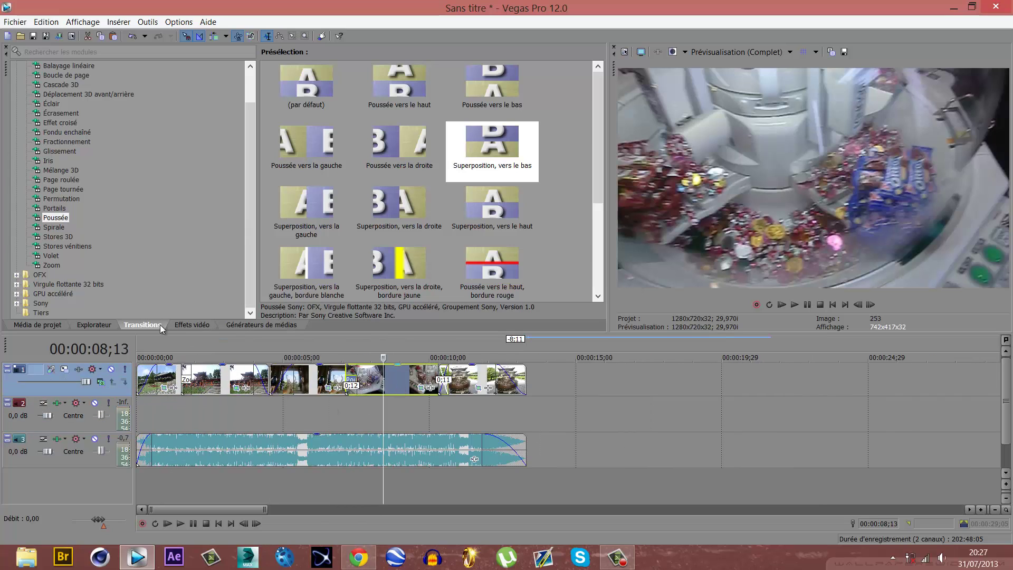
{"action": "left_click", "coordinate": [189, 319]}
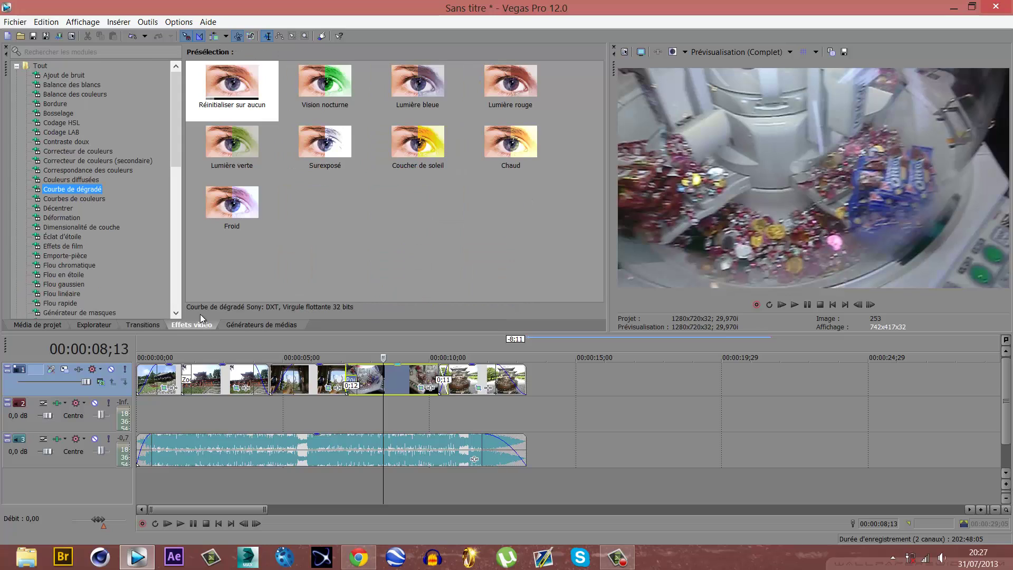
Browse the video effects and examine the presets of effects such as Seuil, Restauration du noir, Éclat d'étoile and Masque flou.
{"action": "left_click_drag", "start_coordinate": [172, 144], "coordinate": [106, 255]}
{"action": "left_click", "coordinate": [67, 235]}
{"action": "left_click", "coordinate": [62, 218]}
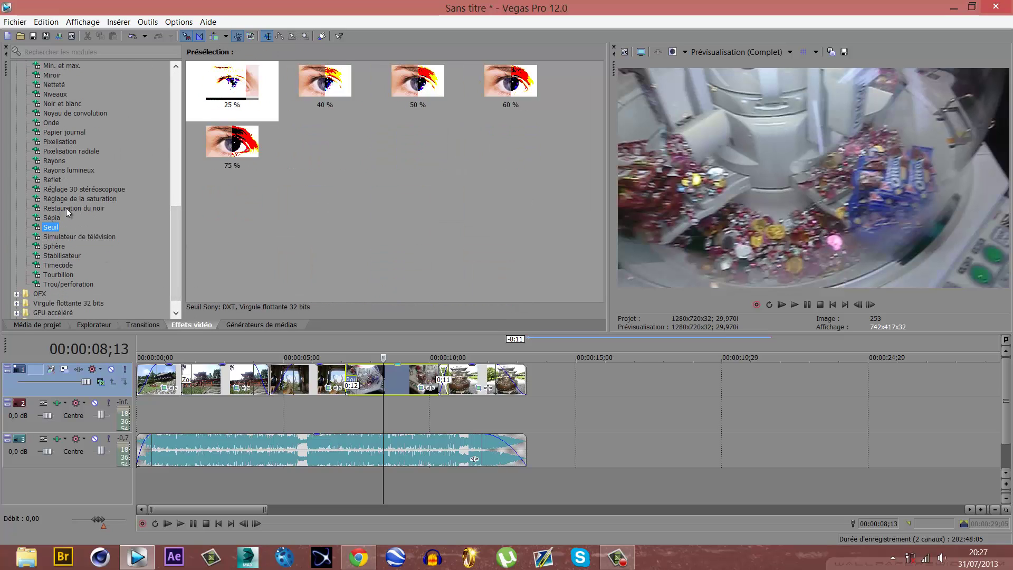
{"action": "left_click", "coordinate": [65, 208]}
{"action": "scroll", "coordinate": [64, 185], "scroll_direction": "up", "scroll_amount": 10}
{"action": "left_click", "coordinate": [66, 161]}
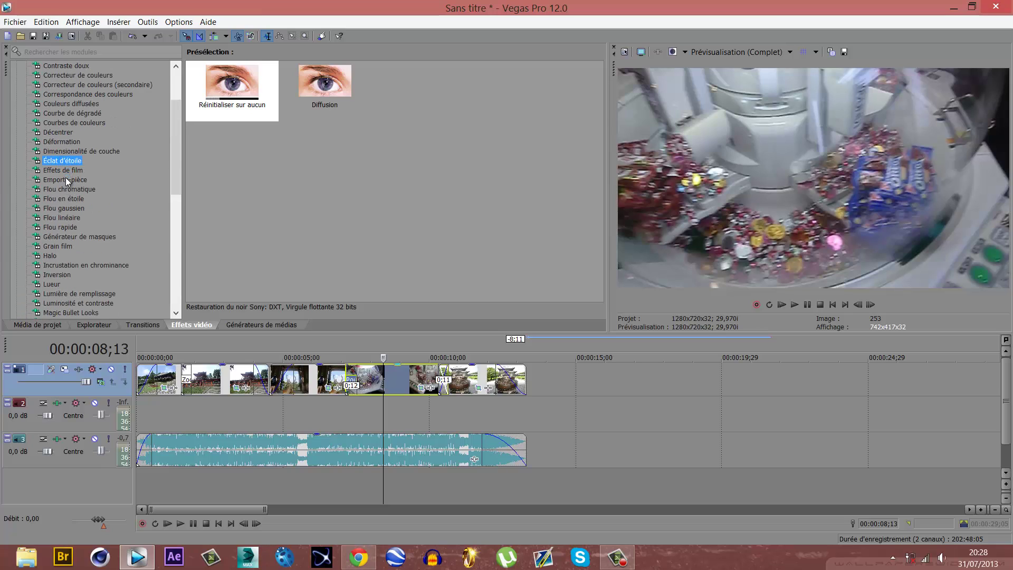
{"action": "scroll", "coordinate": [64, 179], "scroll_direction": "down", "scroll_amount": 4}
{"action": "scroll", "coordinate": [59, 189], "scroll_direction": "down", "scroll_amount": 1}
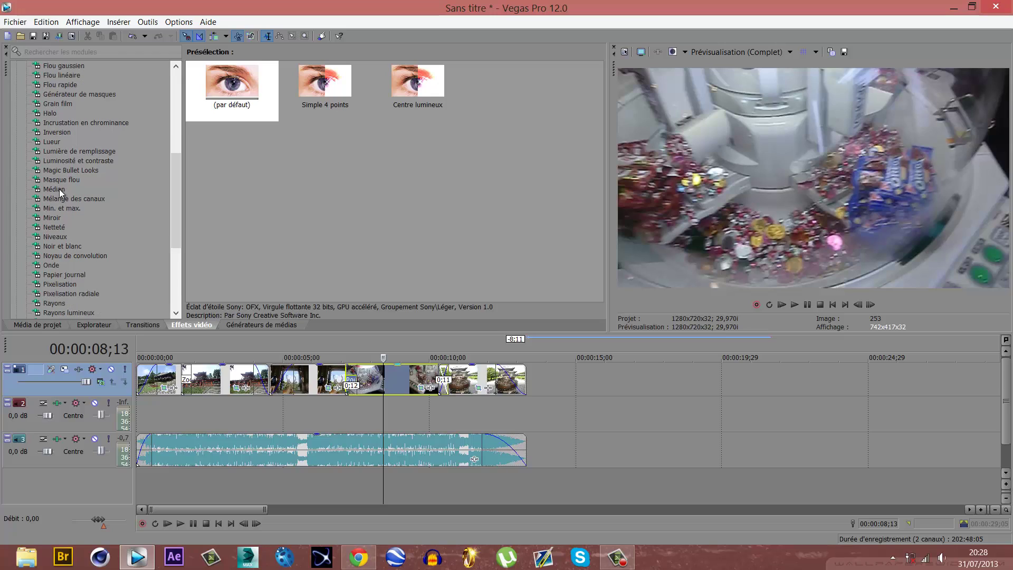
{"action": "left_click", "coordinate": [59, 189]}
{"action": "left_click", "coordinate": [55, 180]}
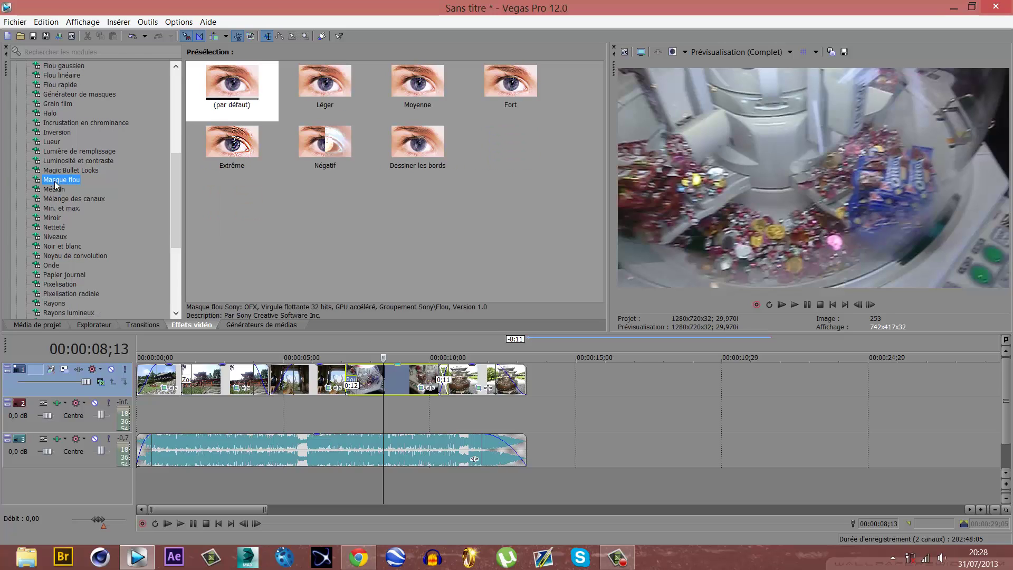
{"action": "scroll", "coordinate": [55, 181], "scroll_direction": "down", "scroll_amount": 3}
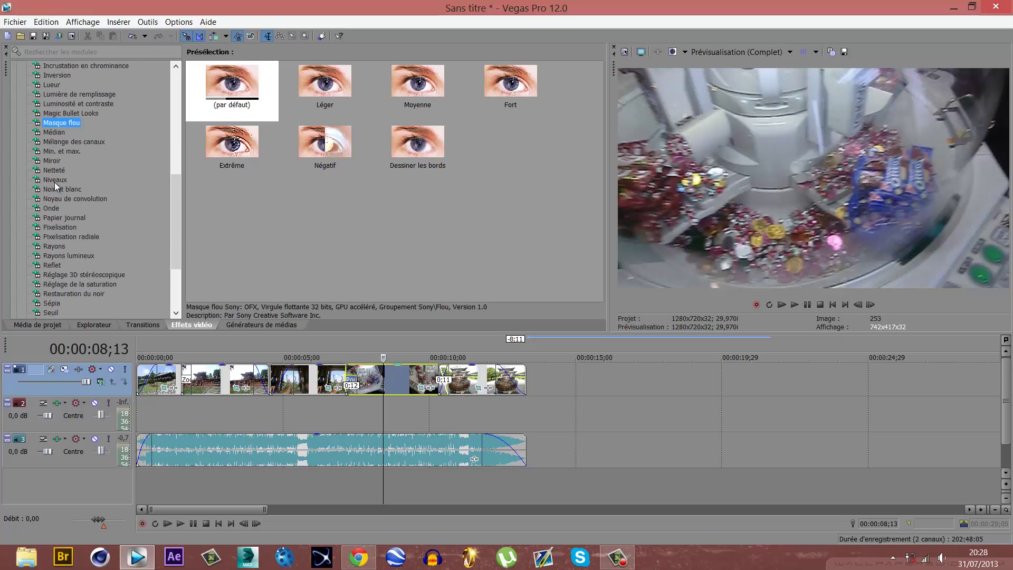
{"action": "scroll", "coordinate": [54, 181], "scroll_direction": "up", "scroll_amount": 3}
{"action": "scroll", "coordinate": [55, 183], "scroll_direction": "down", "scroll_amount": 1}
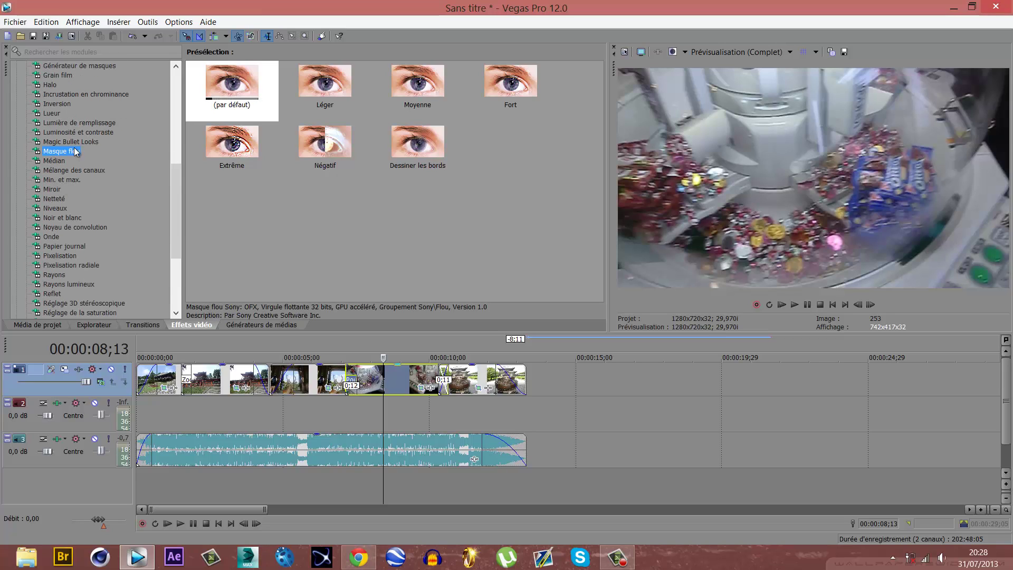
Apply the Luminosité et contraste effect's Plus lumineux preset to the candy machine clip, setting Luminosité to 0,075 and Contraste to 0,374.
{"action": "left_click", "coordinate": [92, 131]}
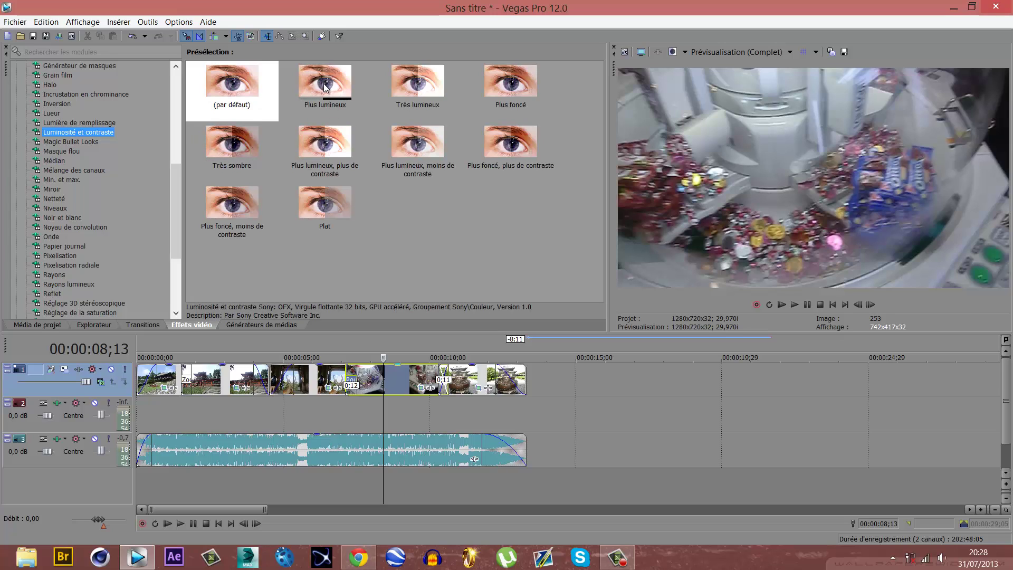
{"action": "left_click_drag", "start_coordinate": [342, 87], "coordinate": [408, 386]}
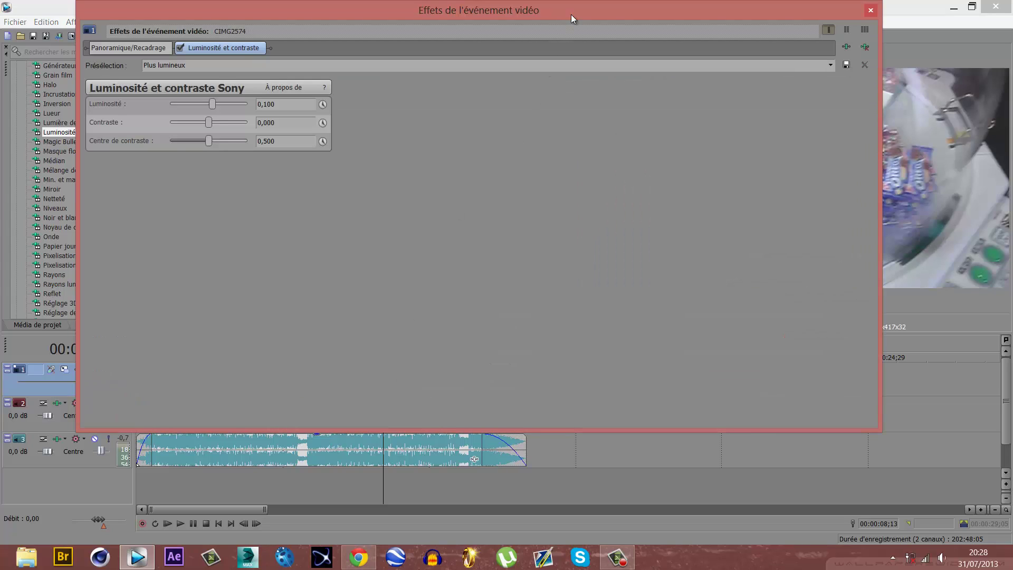
{"action": "left_click_drag", "start_coordinate": [882, 72], "coordinate": [540, 72]}
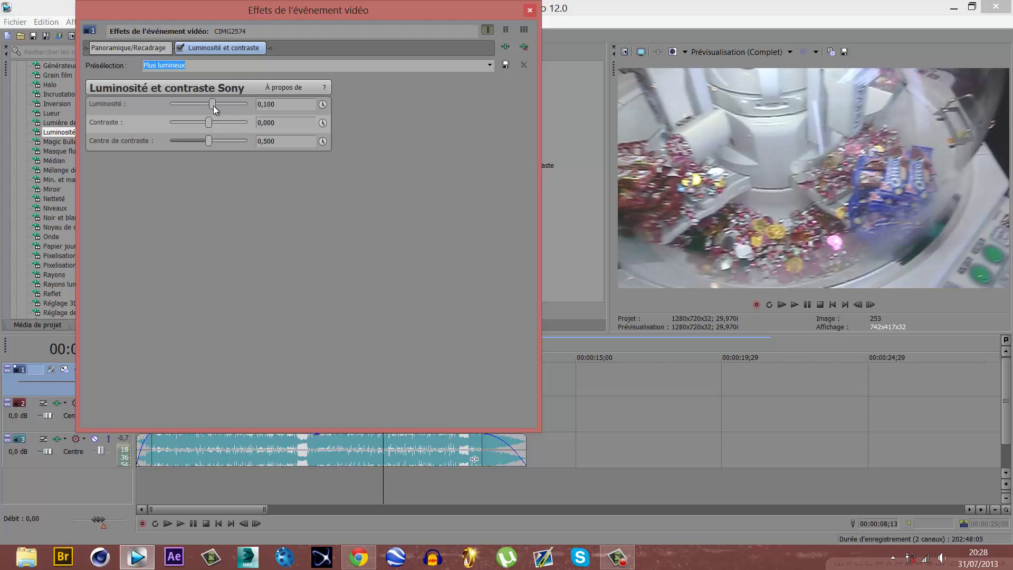
{"action": "mouse_move", "coordinate": [213, 106]}
{"action": "left_mouse_down"}
{"action": "mouse_move", "coordinate": [235, 107]}
{"action": "mouse_move", "coordinate": [200, 109]}
{"action": "mouse_move", "coordinate": [229, 125]}
{"action": "mouse_move", "coordinate": [212, 108]}
{"action": "left_mouse_up"}
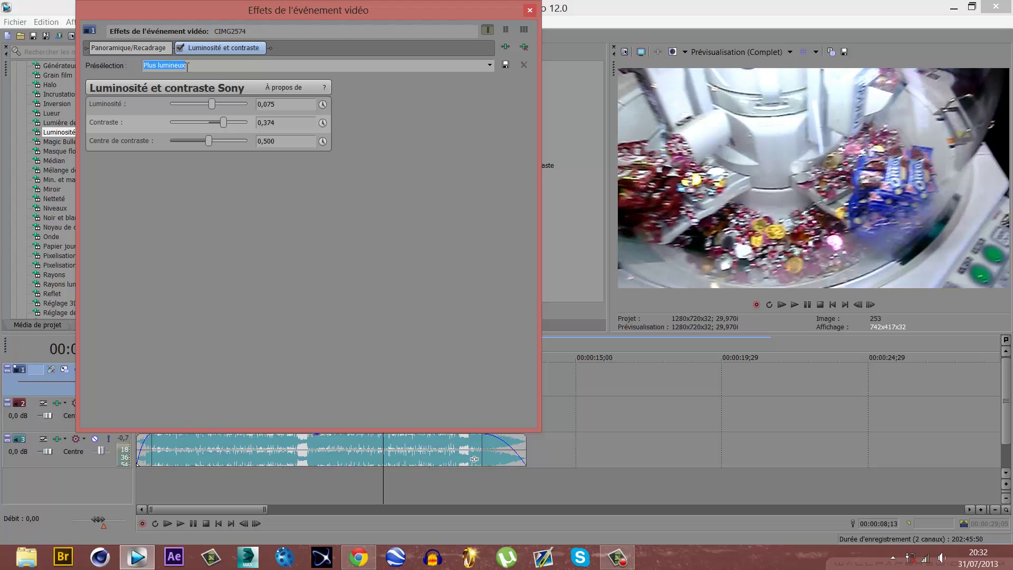
{"action": "left_click", "coordinate": [530, 10]}
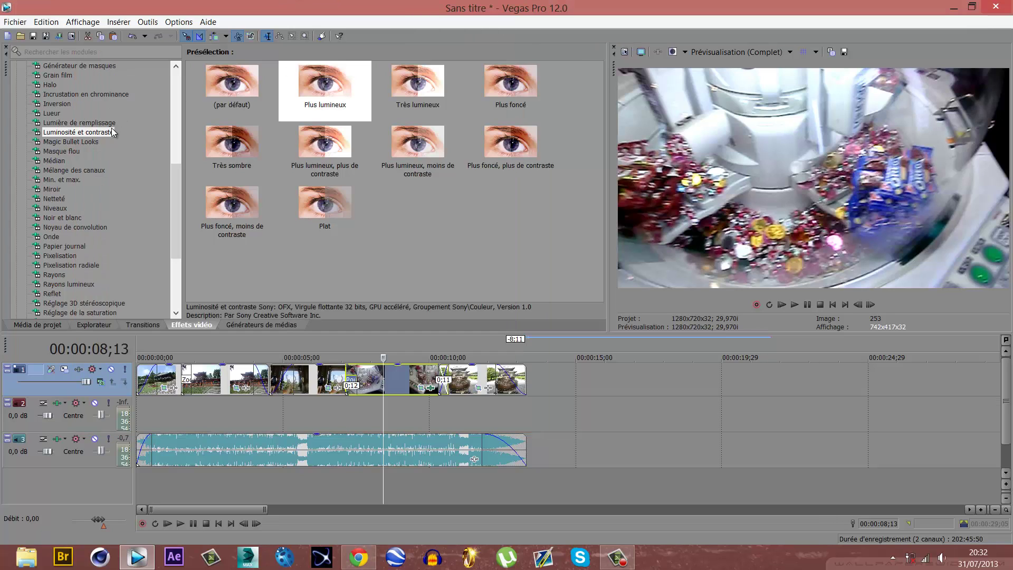
{"action": "left_click", "coordinate": [114, 133]}
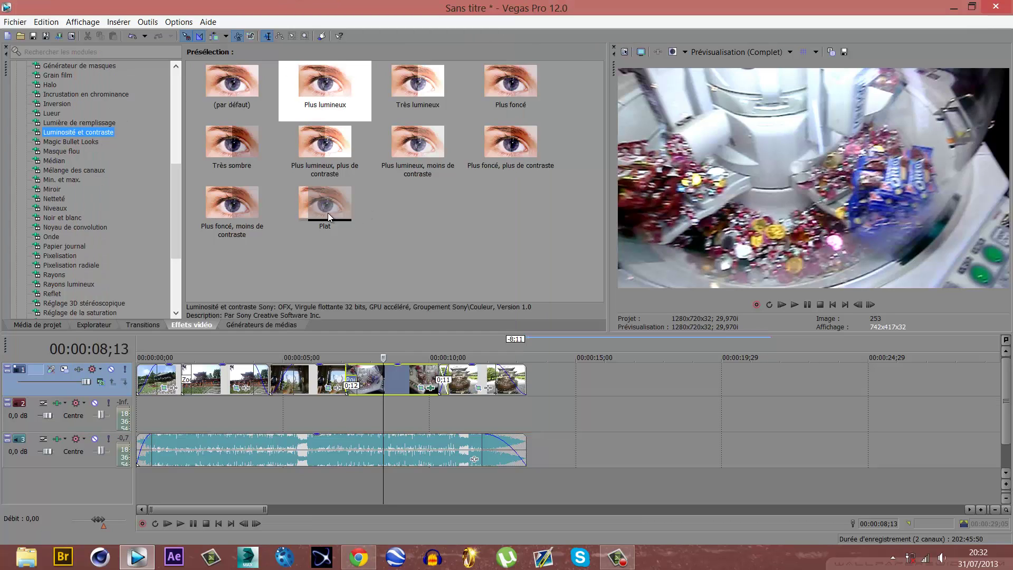
{"action": "left_click", "coordinate": [408, 220]}
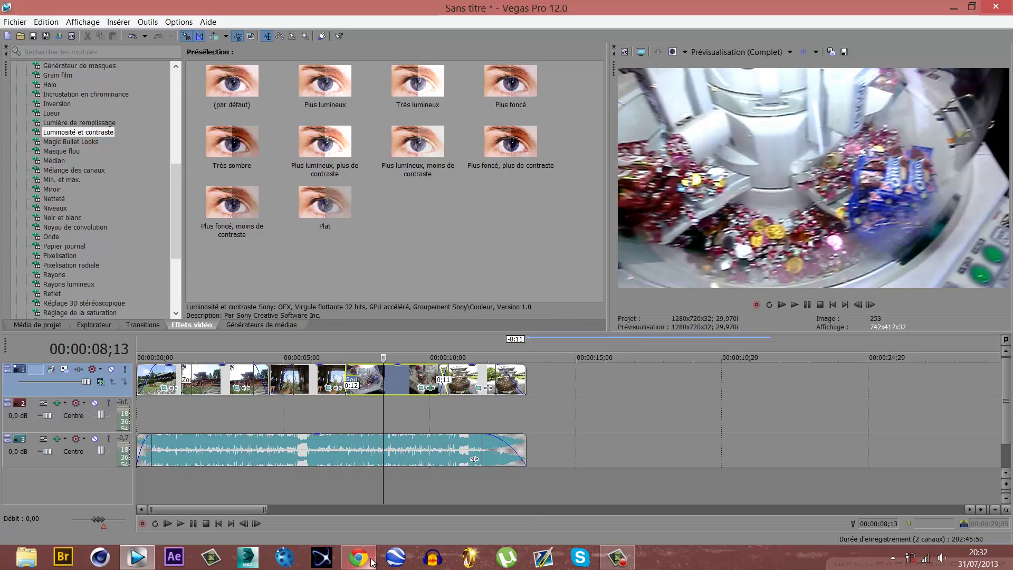
{"action": "mouse_move", "coordinate": [372, 562]}
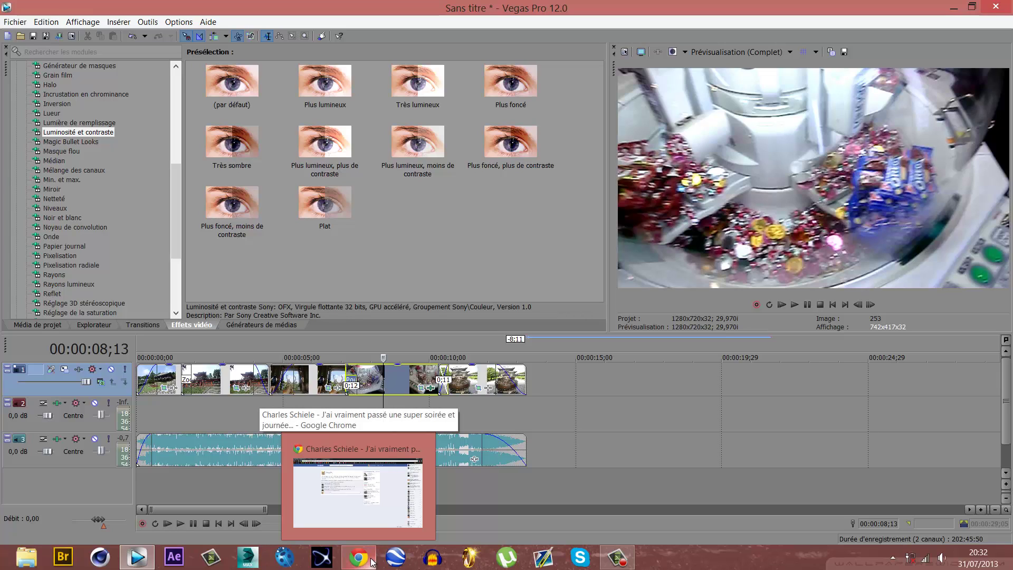